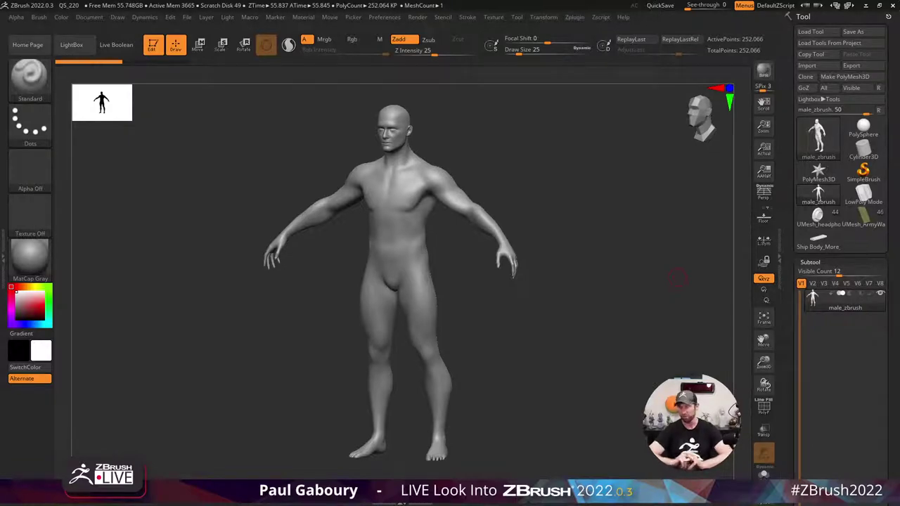
Orbit the male figure and snap it to a straight front view.
drag(603, 322, 605, 319)
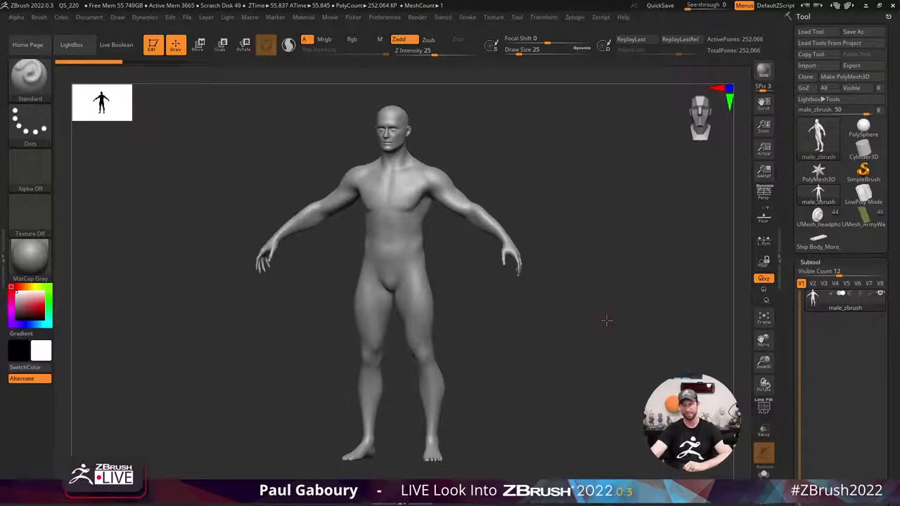
mouse_move(605, 317)
mouse_down()
mouse_move(602, 326)
mouse_move(605, 316)
mouse_up()
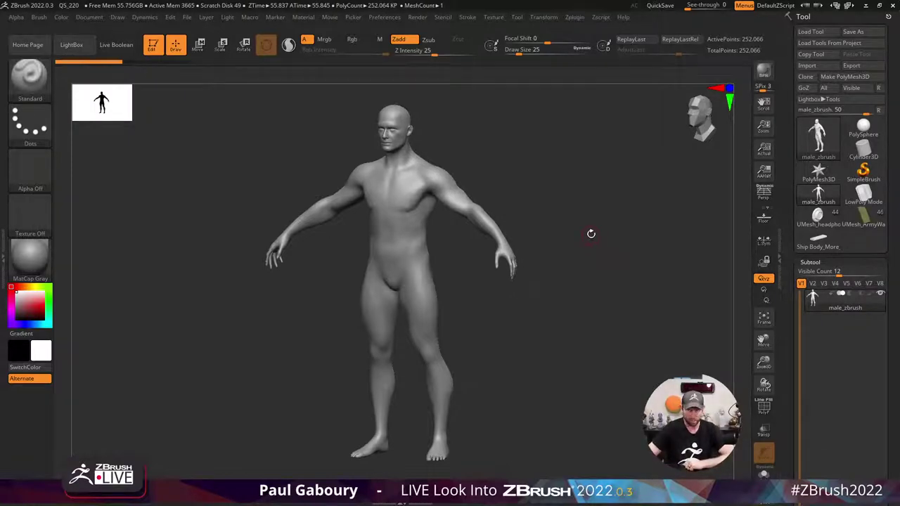
shift+drag(574, 237, 591, 259)
Put the Move gizmo on the head, zoom in, and set Focal Shift to -5.
key(w)
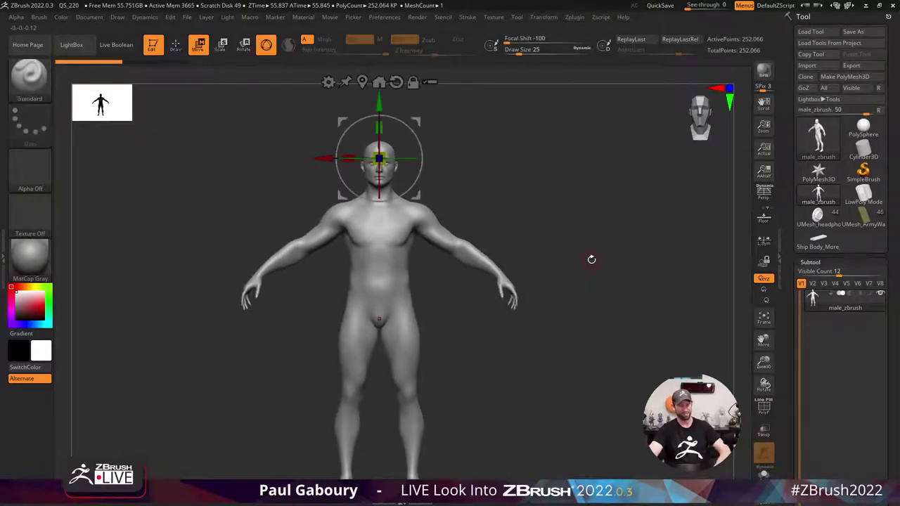
ctrl+right_drag(551, 213, 569, 208)
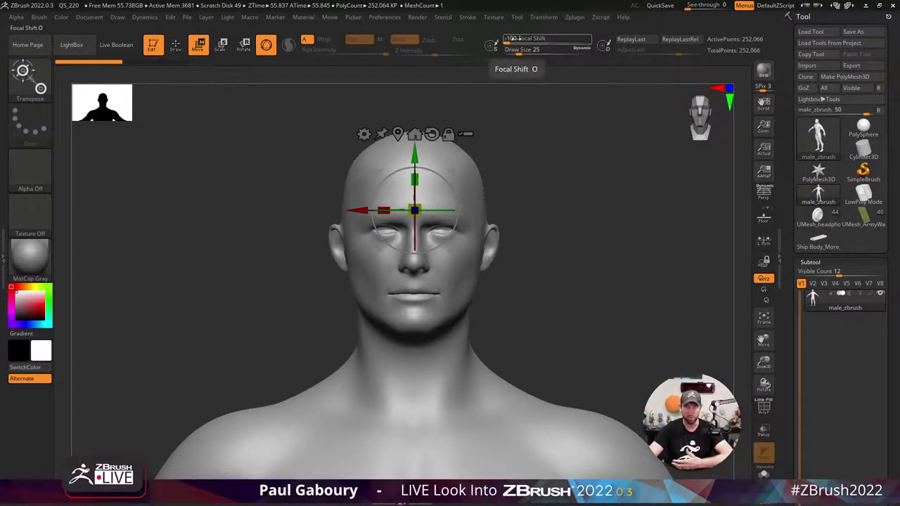
drag(535, 40, 545, 41)
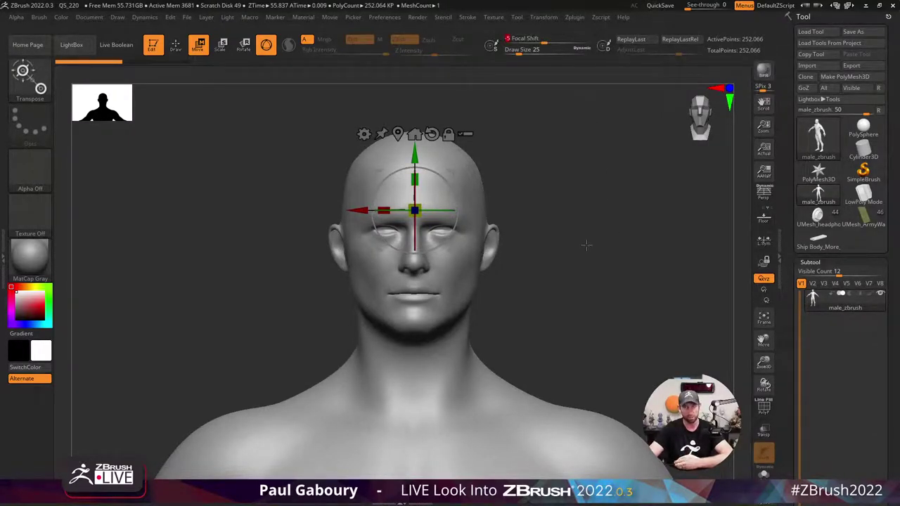
Switch the gizmo to rotation and rotate the head about 20 degrees.
click(246, 48)
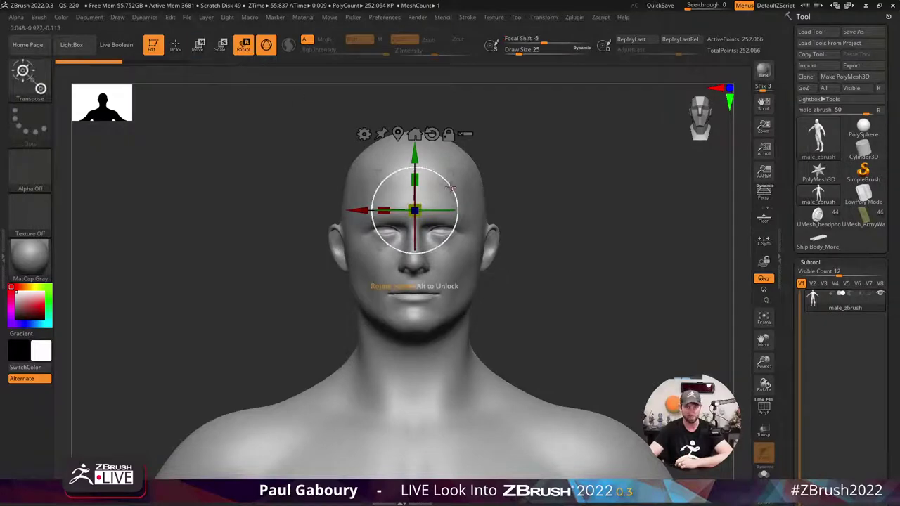
drag(452, 188, 492, 200)
scroll(457, 200, down, 8)
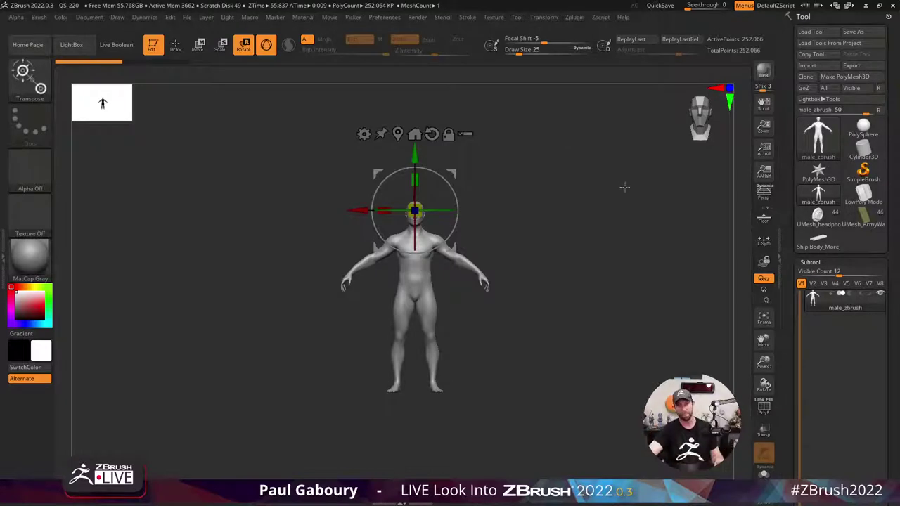
ctrl+right_drag(625, 187, 567, 134)
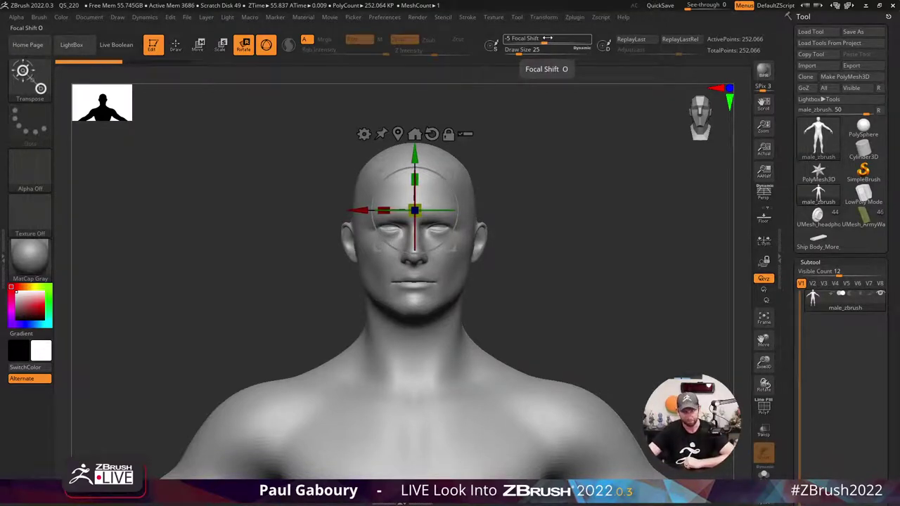
Adjust Focal Shift, undo the head tilt, and test another gizmo rotation.
drag(552, 41, 582, 43)
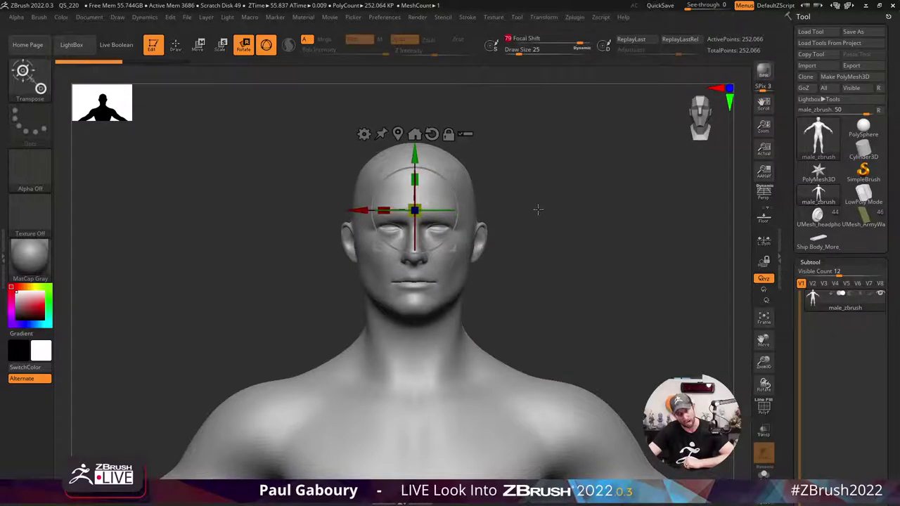
drag(443, 176, 442, 224)
key(ctrl+z)
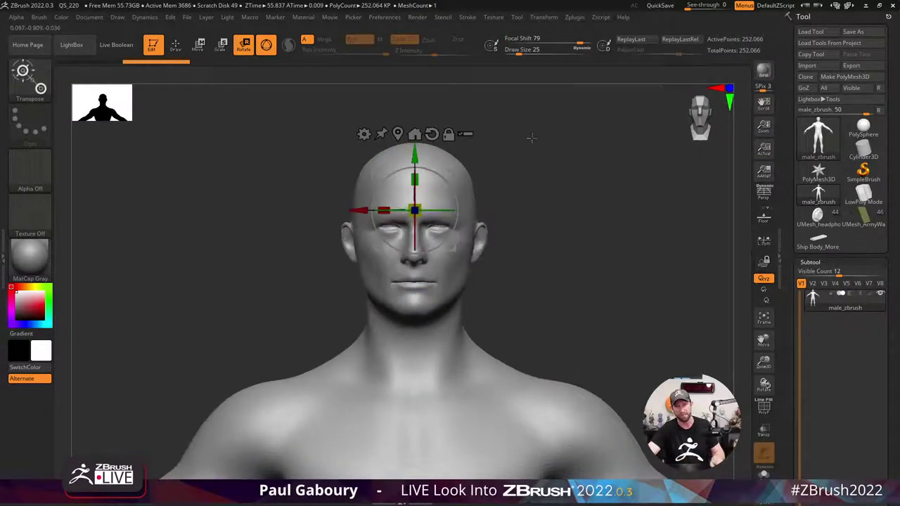
click(584, 41)
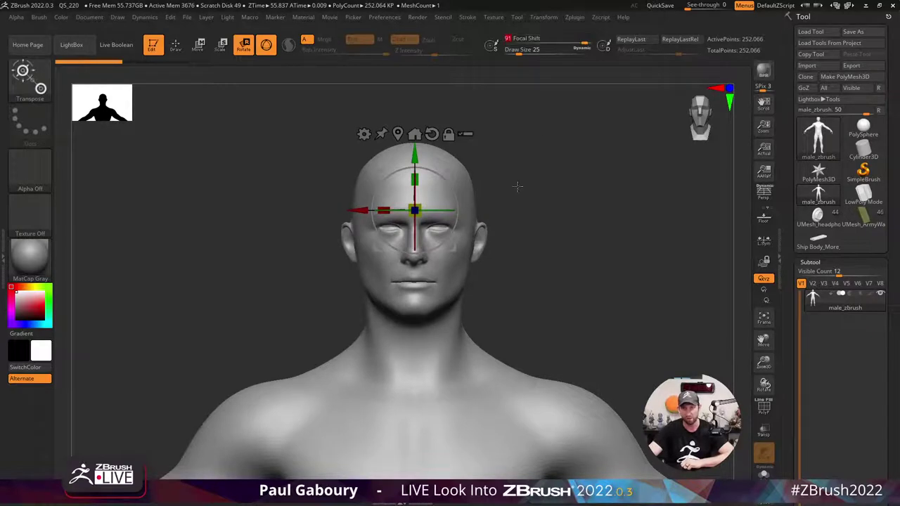
mouse_move(450, 191)
mouse_down()
mouse_move(450, 234)
mouse_move(431, 159)
mouse_move(454, 197)
mouse_up()
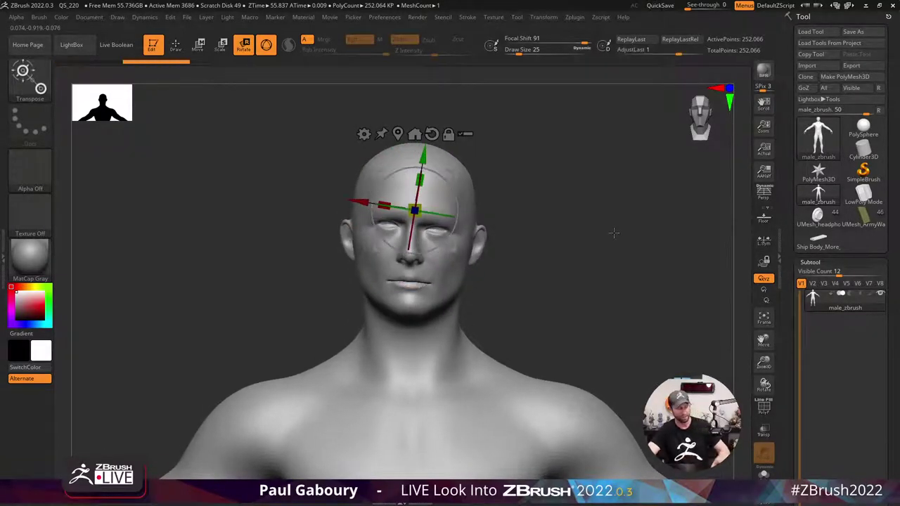
Drop Focal Shift to -100 and replace the 3D gizmo with the transpose line.
drag(573, 40, 534, 48)
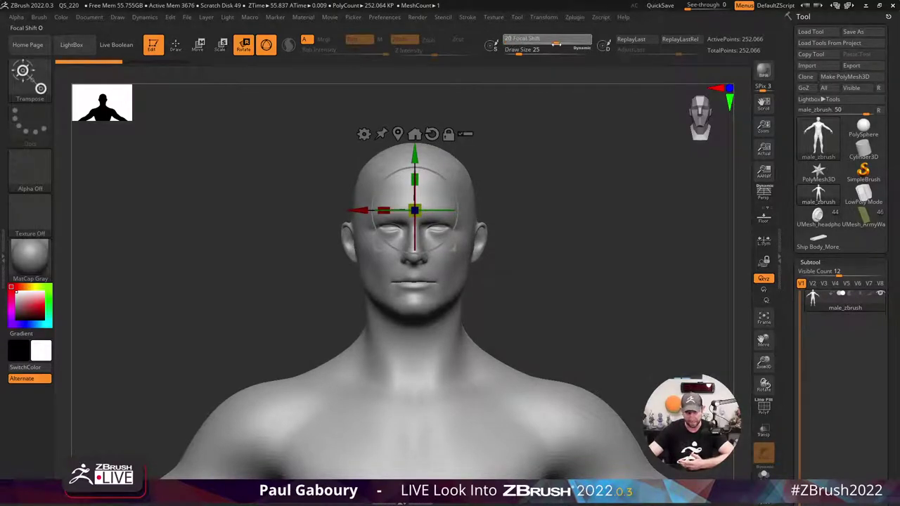
drag(550, 44, 503, 44)
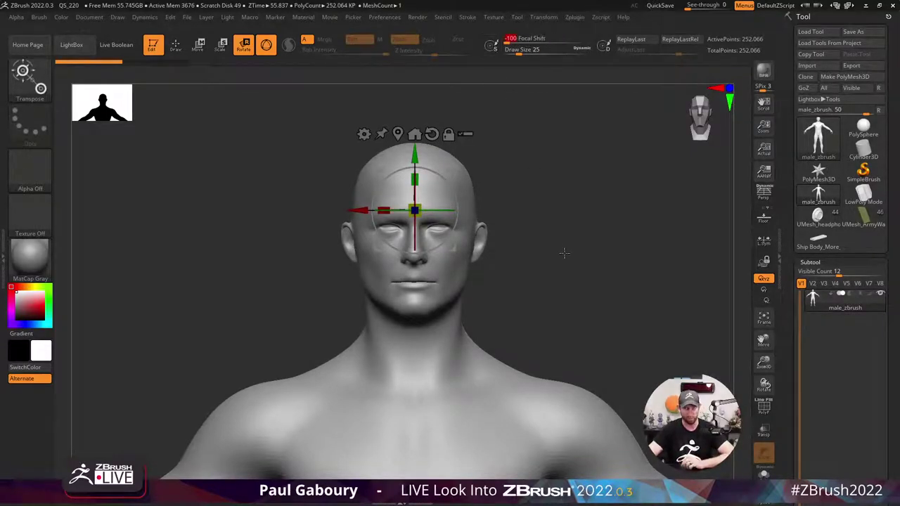
key(y)
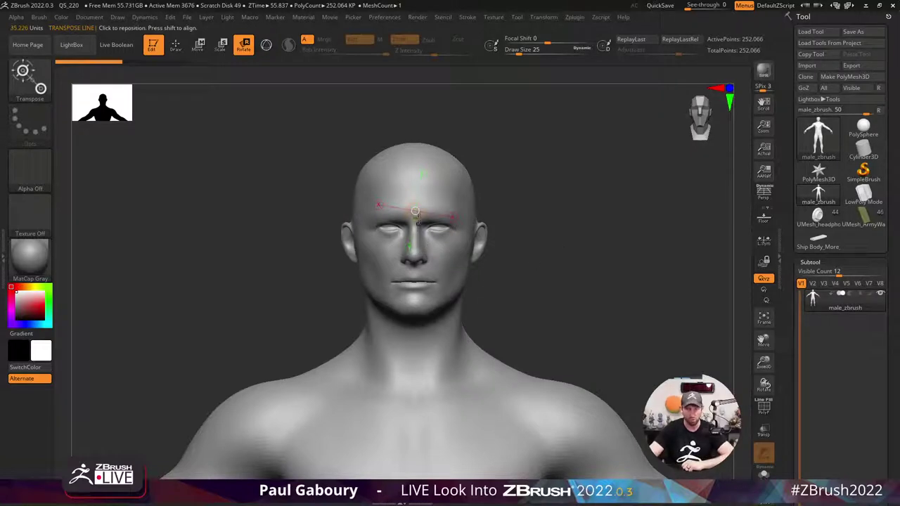
Draw a vertical transpose line from head to chest, test moving the head, then undo.
drag(412, 140, 412, 357)
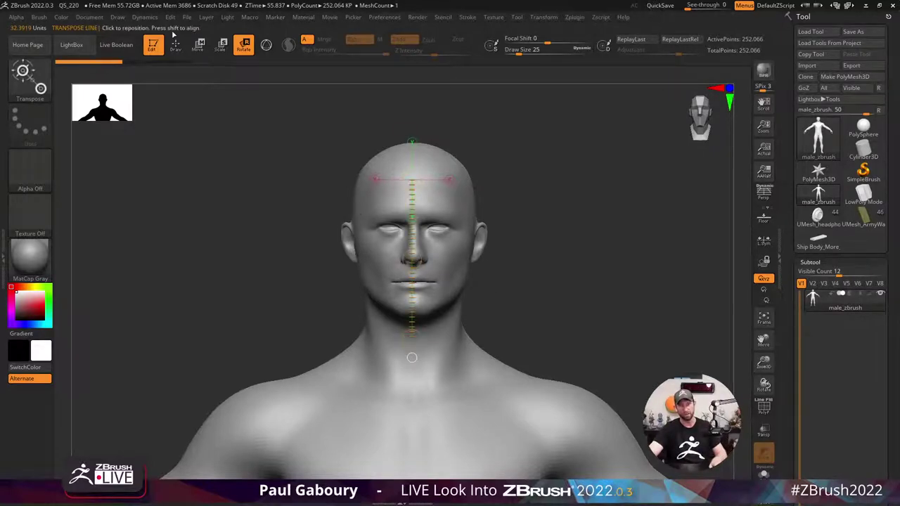
click(198, 45)
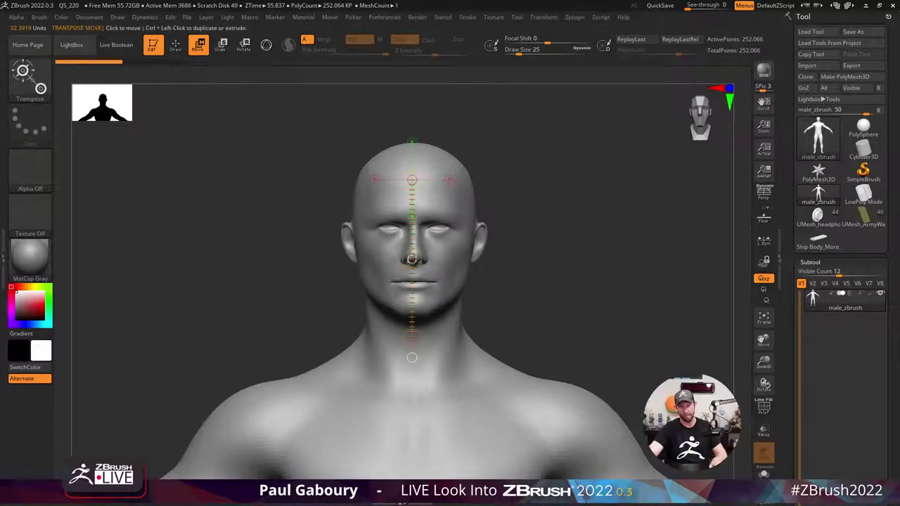
mouse_move(412, 260)
mouse_down()
mouse_move(391, 259)
mouse_move(412, 260)
mouse_up()
key(ctrl+z)
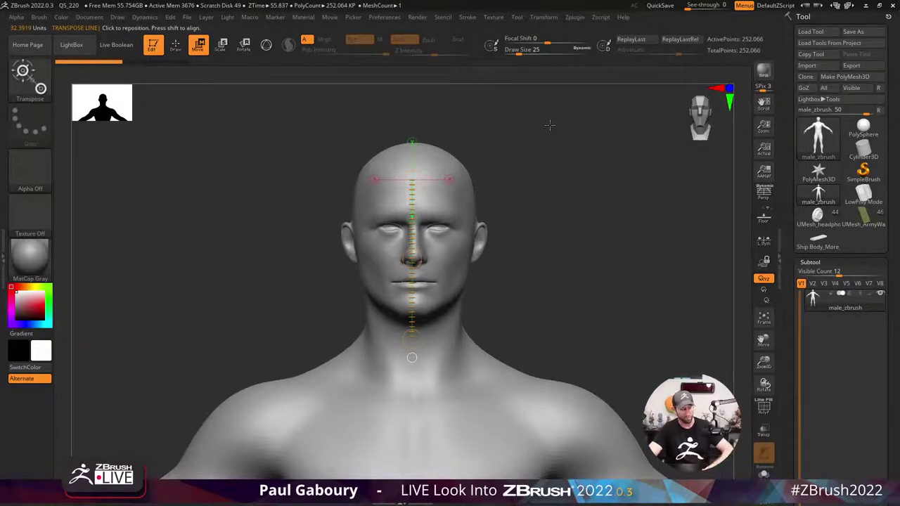
Toggle the gizmo and back to the transpose line, ending with Focal Shift at 86.
key(y)
mouse_move(536, 44)
mouse_down()
mouse_move(506, 41)
mouse_move(529, 41)
mouse_up()
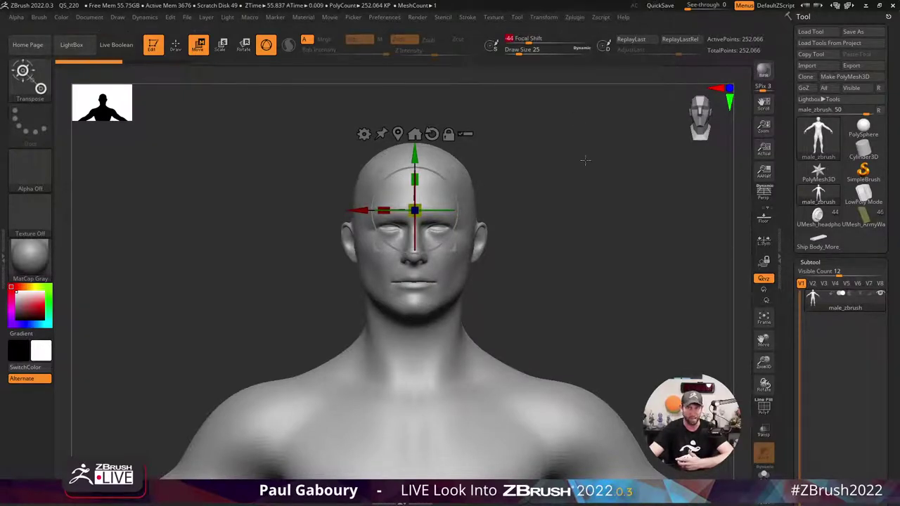
key(y)
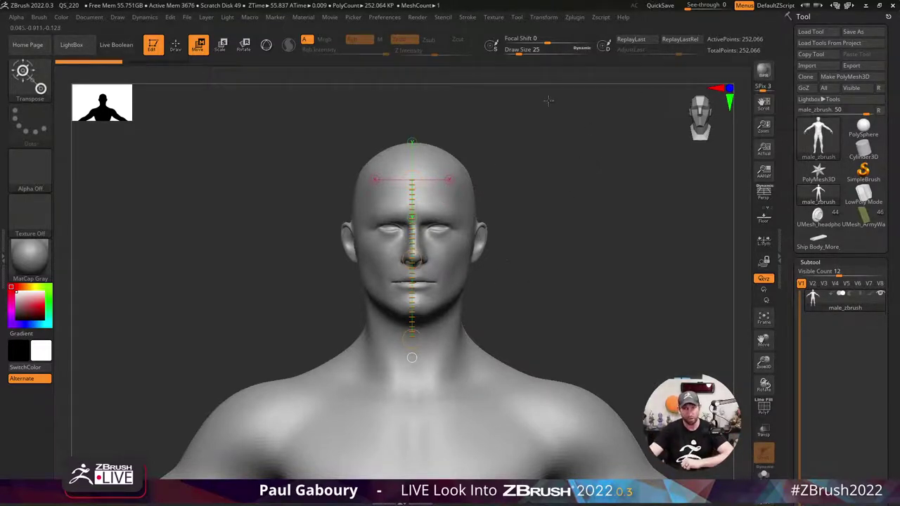
drag(571, 40, 582, 40)
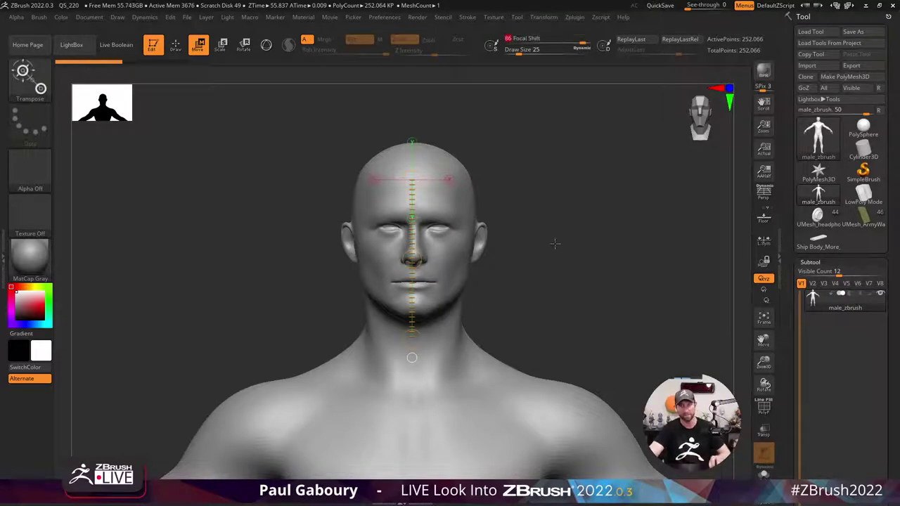
Reset Focal Shift to 0 and toggle the 3D gizmo on and off.
click(577, 38)
text(0)
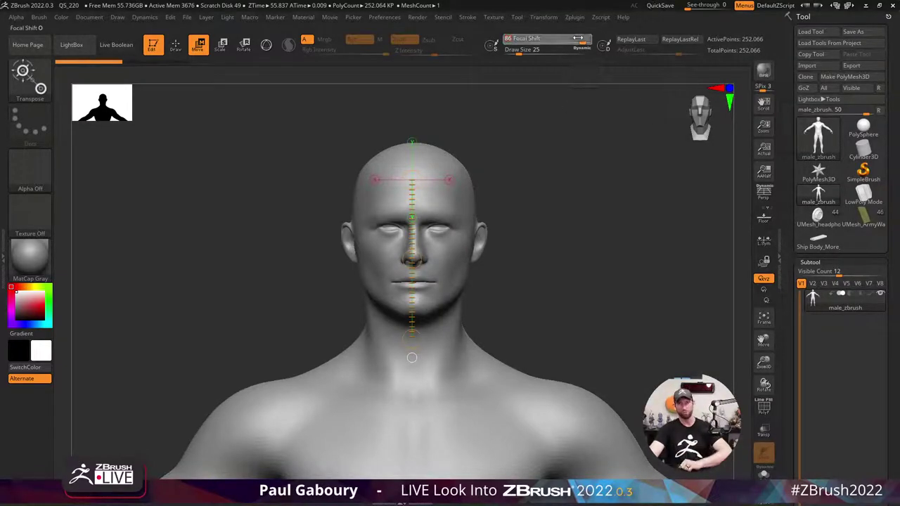
key(Return)
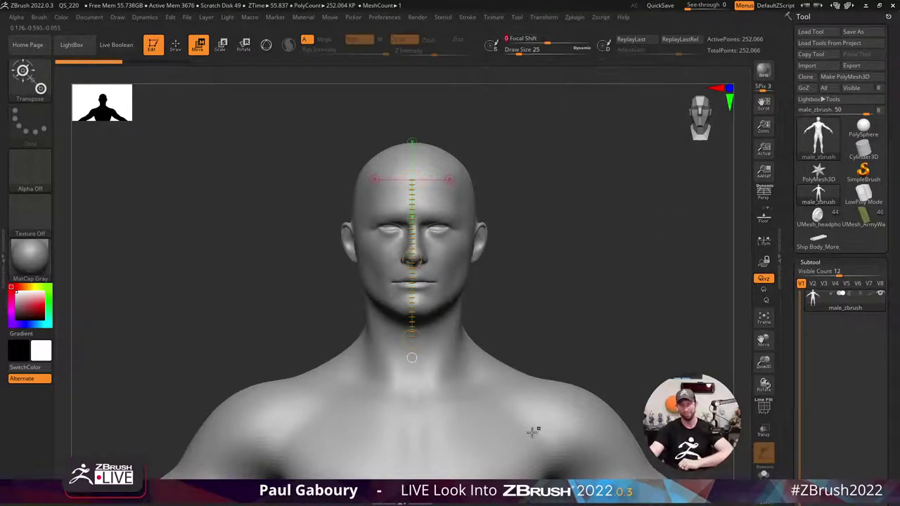
key(y)
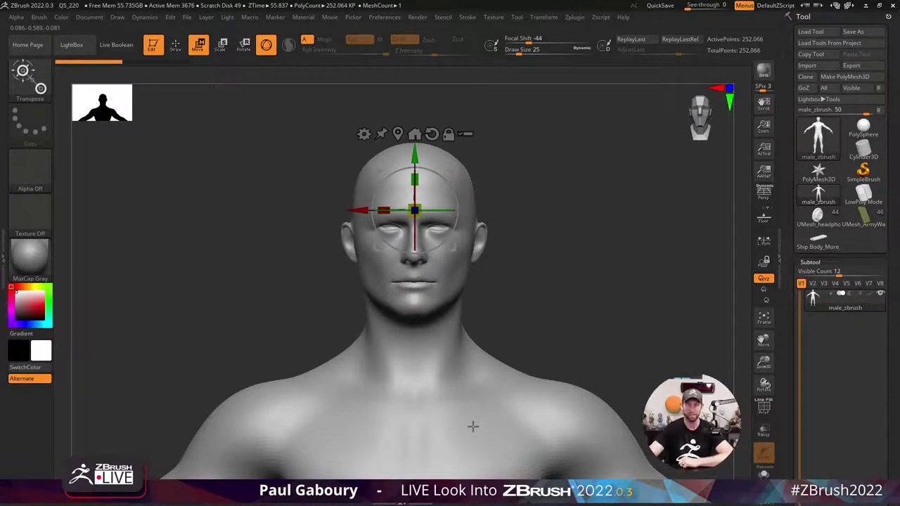
key(y)
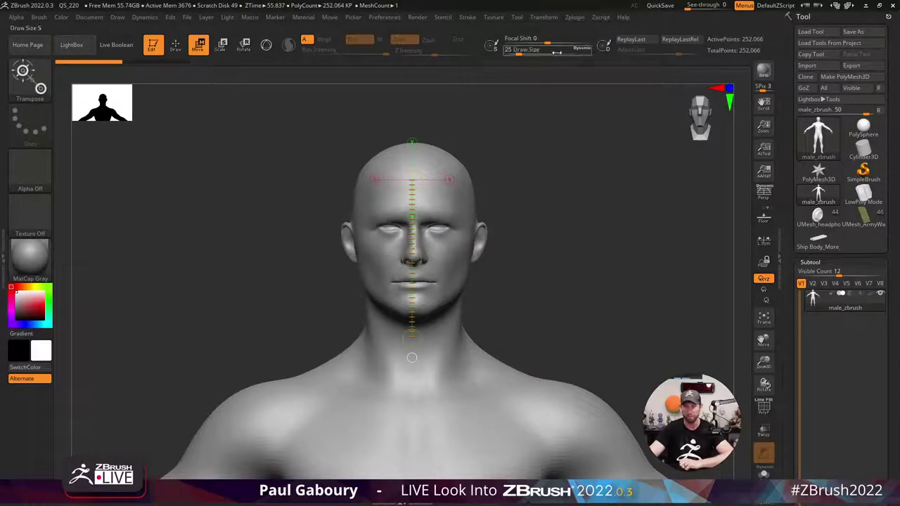
Redraw the transpose line from chin and nose to chest, test moving the head, then undo.
drag(412, 357, 415, 247)
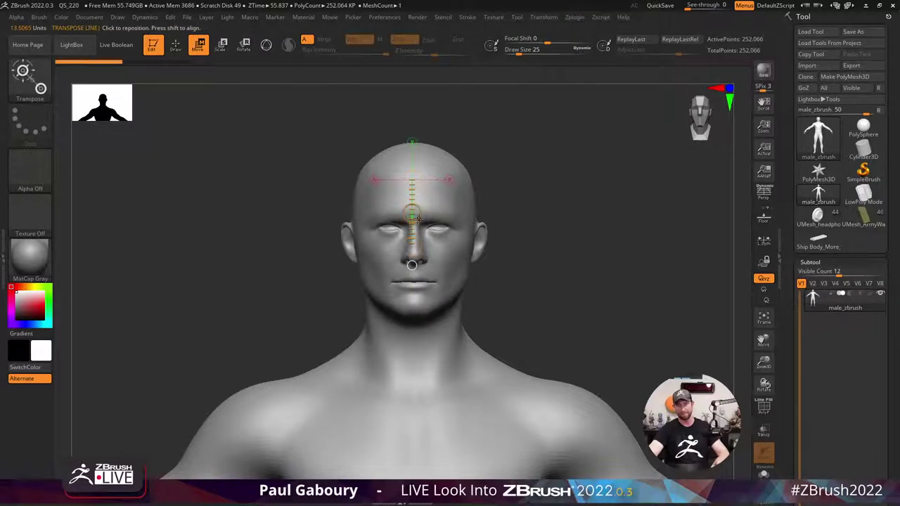
mouse_move(411, 214)
mouse_down()
mouse_move(400, 215)
mouse_move(427, 211)
mouse_move(394, 213)
mouse_move(414, 213)
mouse_up()
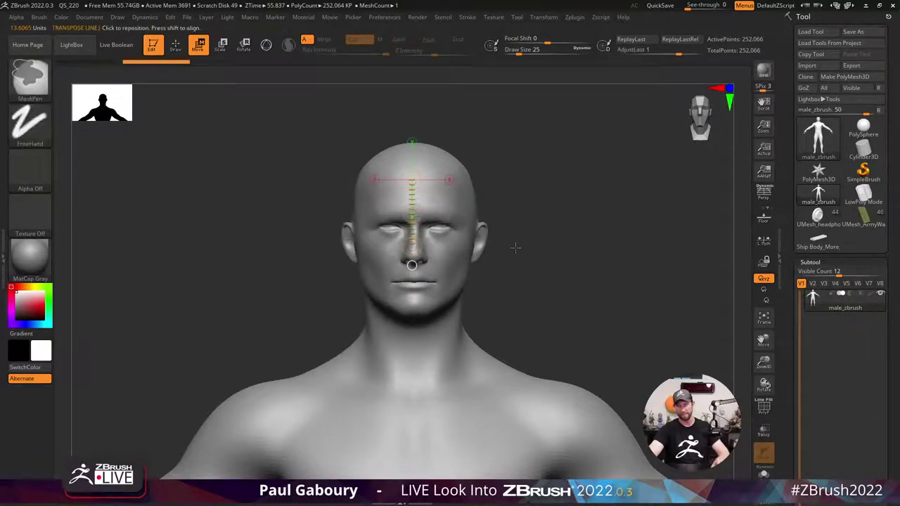
key(ctrl)
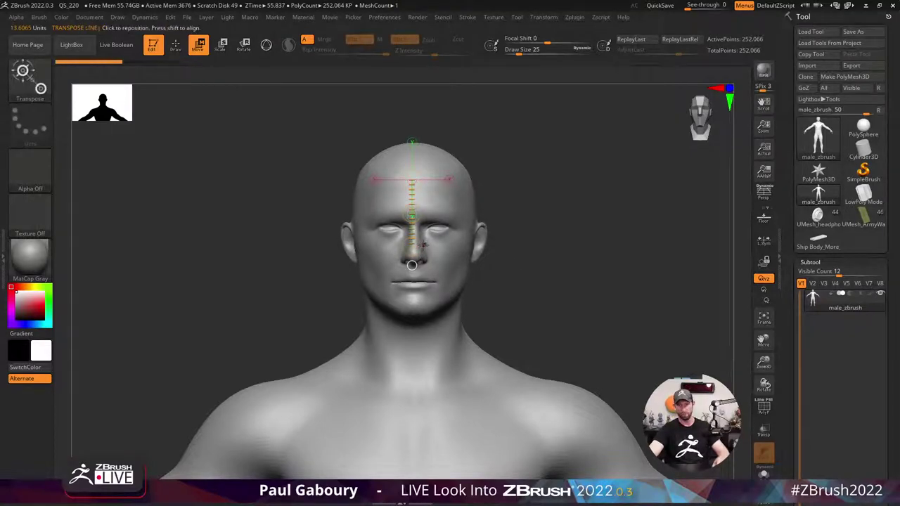
drag(412, 264, 414, 429)
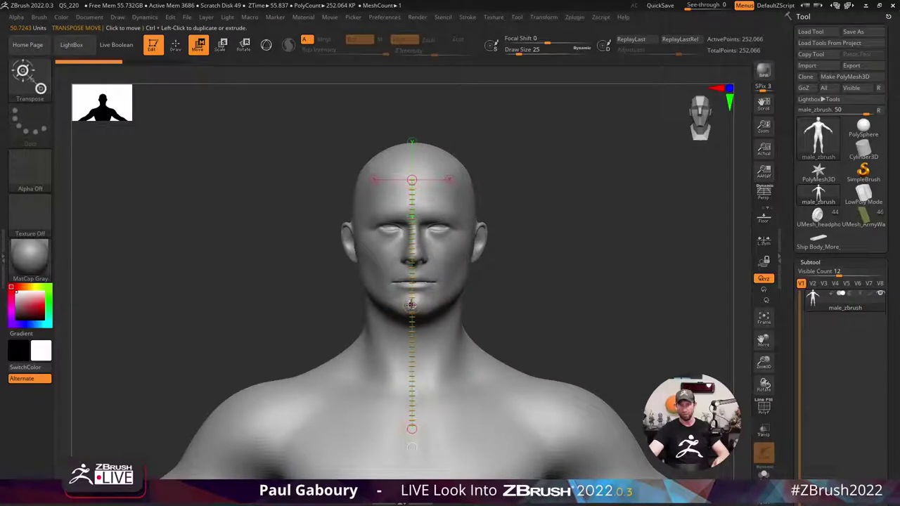
mouse_move(415, 304)
mouse_down()
mouse_move(422, 301)
mouse_move(401, 295)
mouse_move(458, 273)
mouse_up()
key(ctrl)
key(ctrl+z)
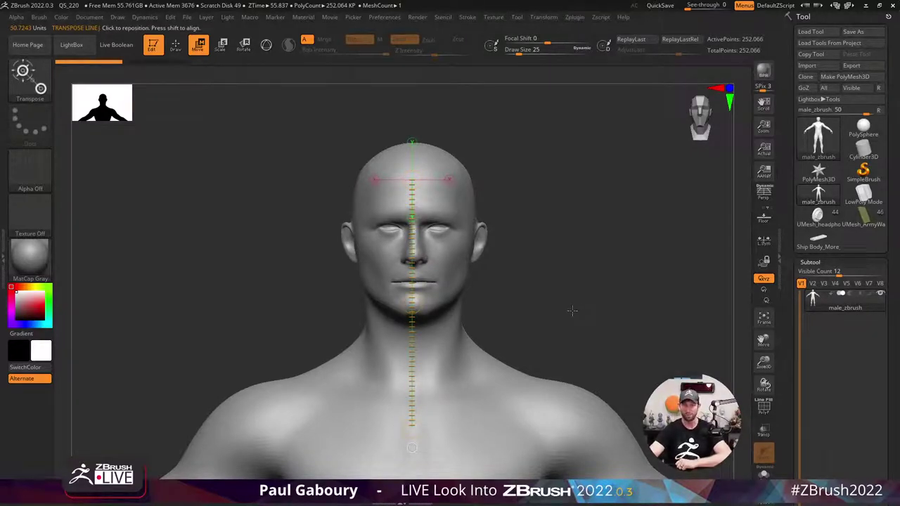
Compare the 3D gizmo and transpose line repeatedly, then return to Draw mode.
key(y)
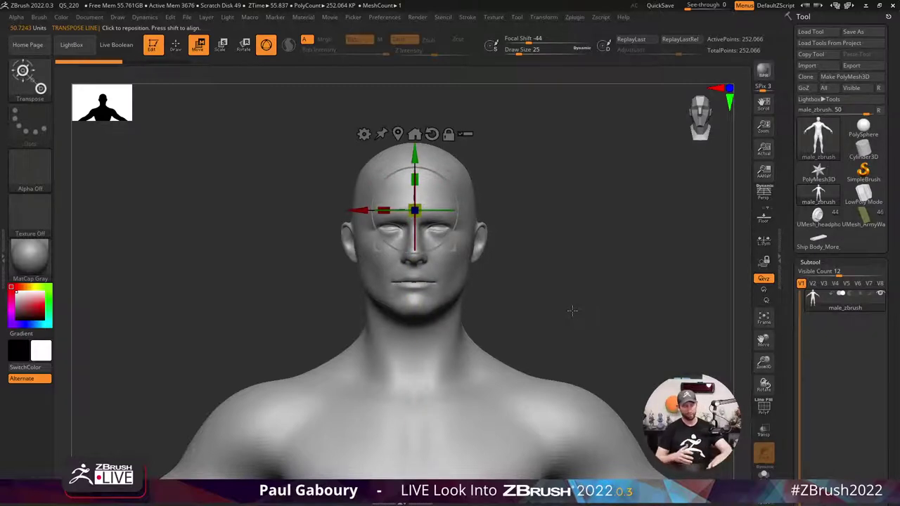
key(y)
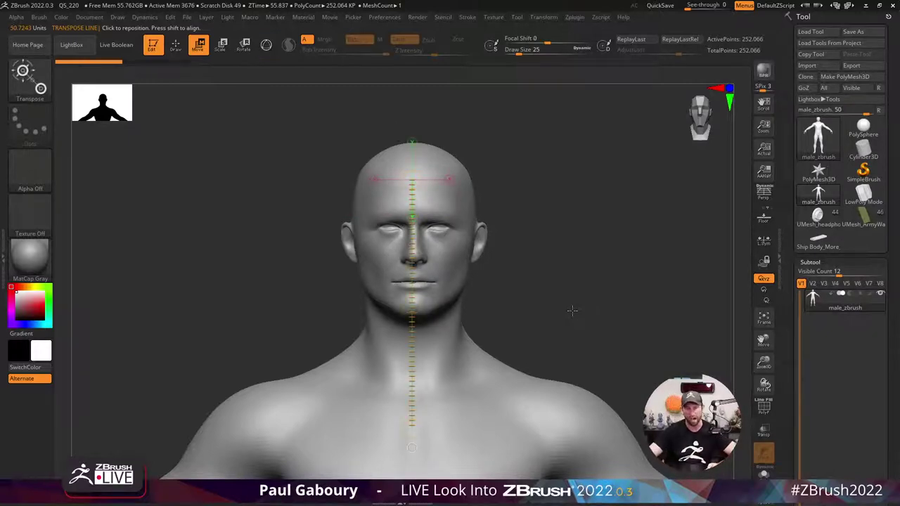
key(y)
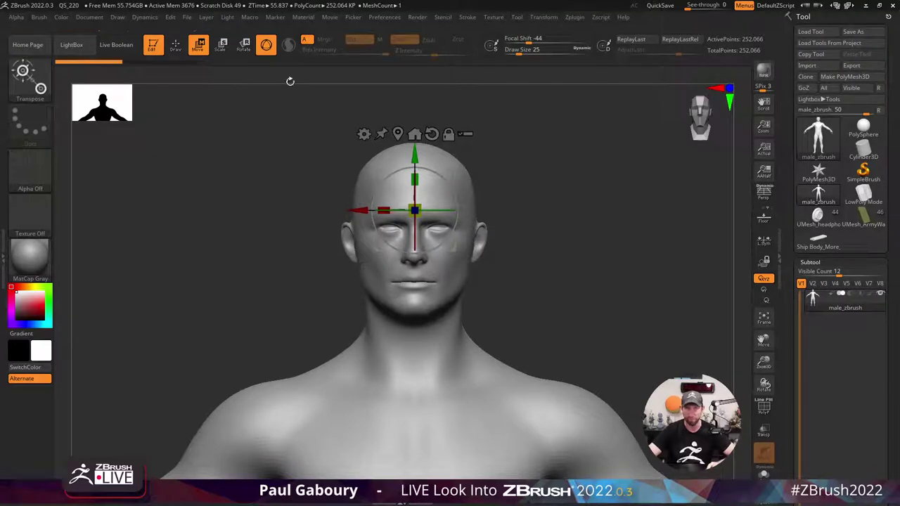
click(268, 50)
click(268, 51)
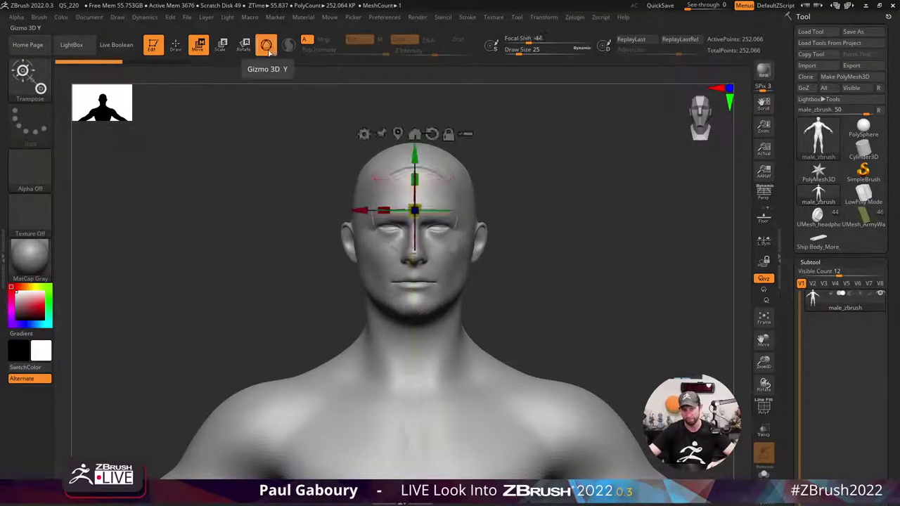
click(268, 50)
click(268, 50)
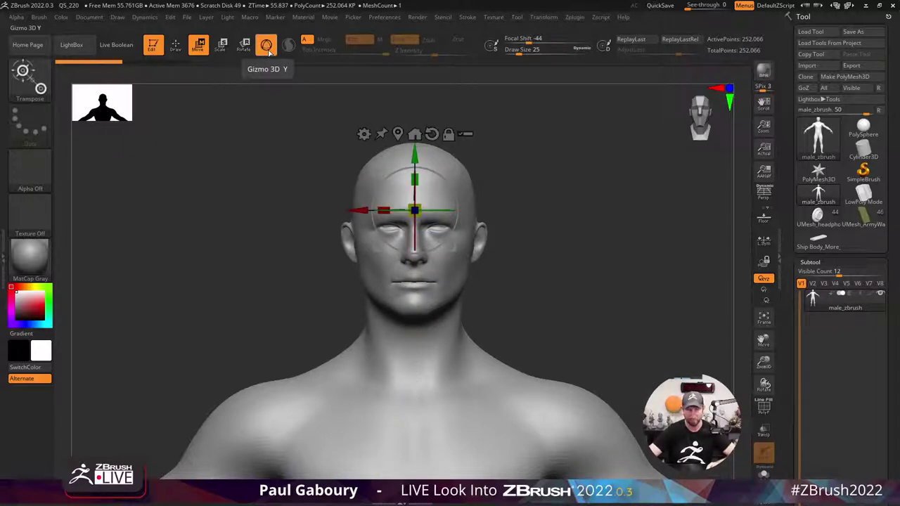
key(y)
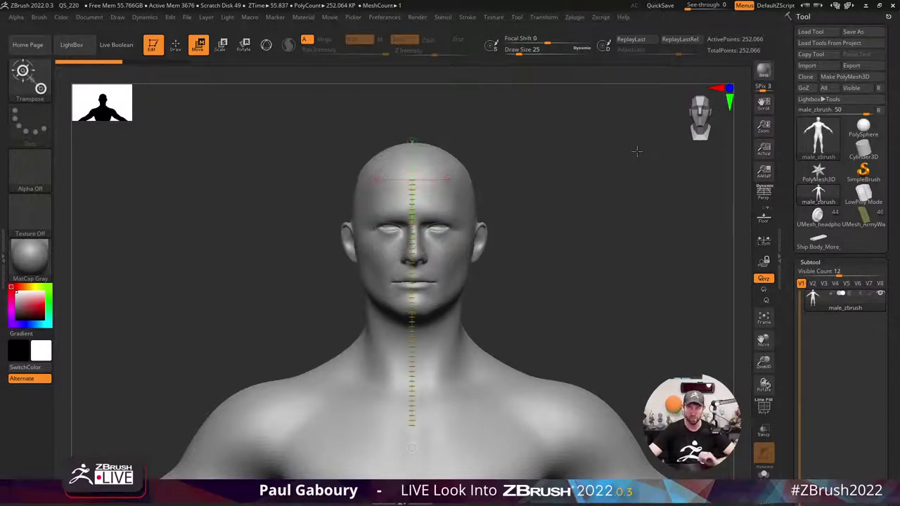
key(y)
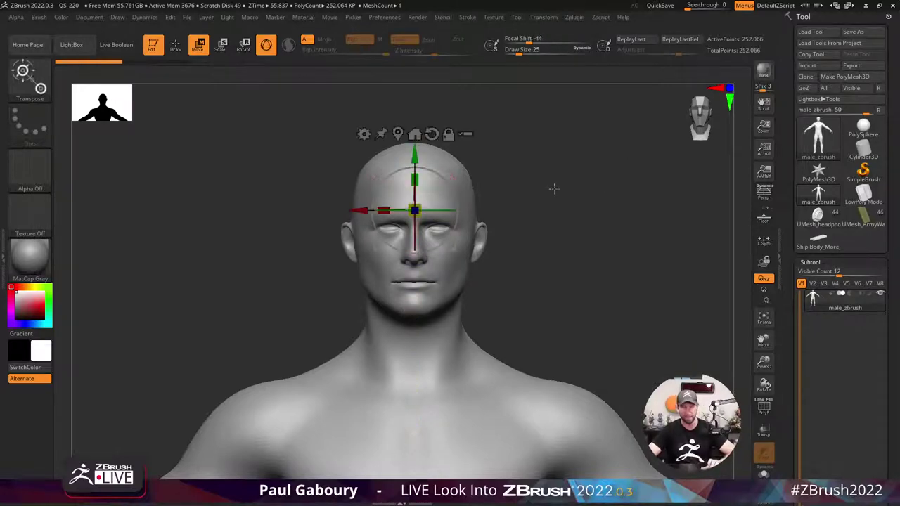
key(q)
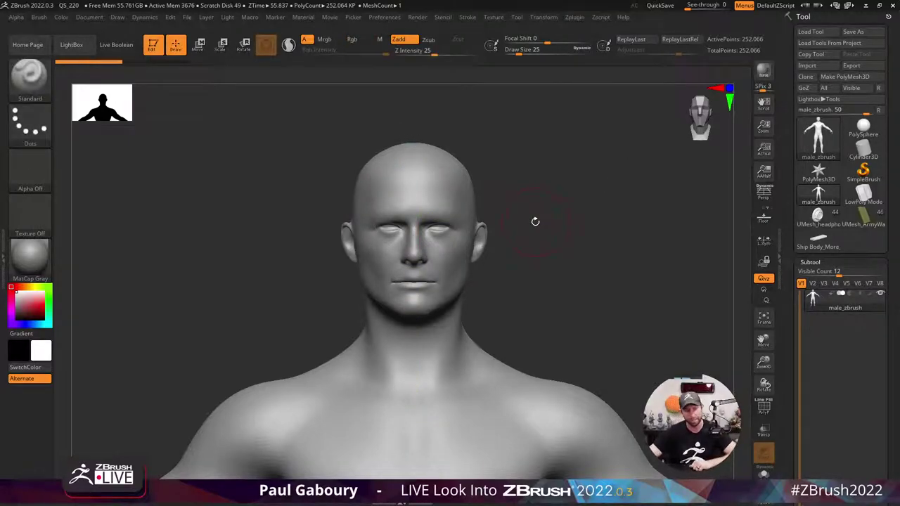
Pick the Topology brush, orbit to the shoulder, and set Draw Size to 8.
key(b)
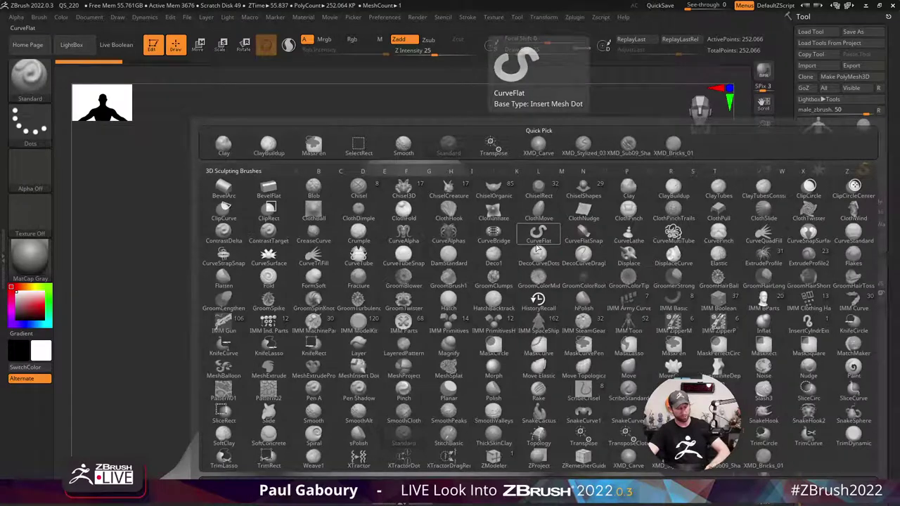
key(t)
key(o)
mouse_move(502, 267)
right_down()
mouse_move(611, 368)
mouse_move(516, 327)
mouse_move(457, 281)
mouse_move(576, 233)
right_up()
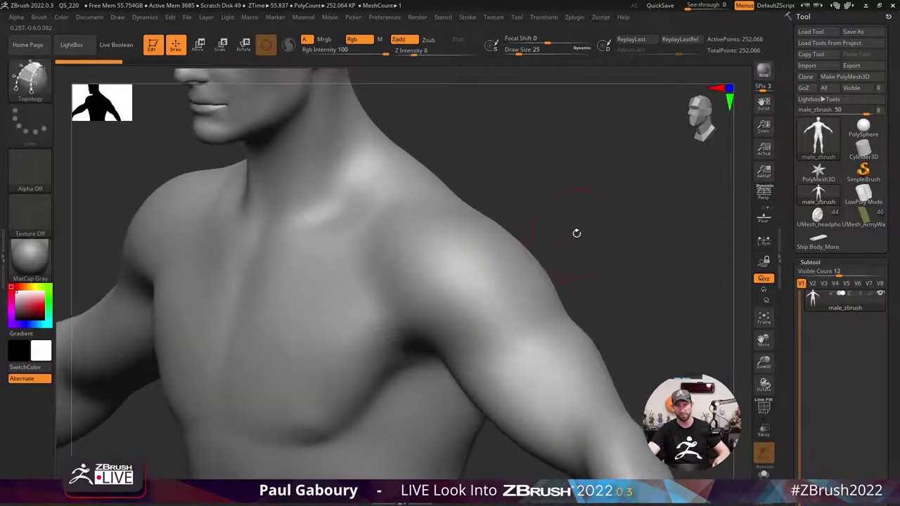
text(s8)
key(Return)
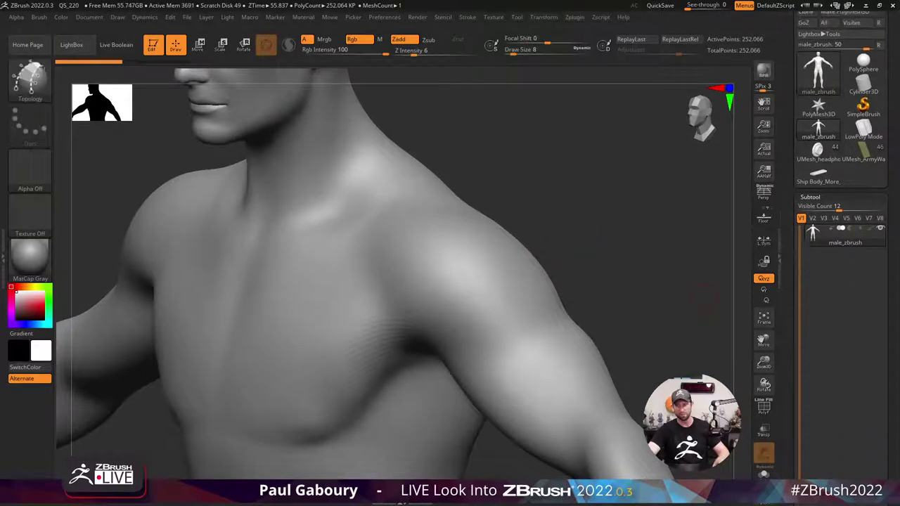
Expand the tool's geometry settings and zoom in on the shoulder.
scroll(817, 383, down, 5)
key(shift)
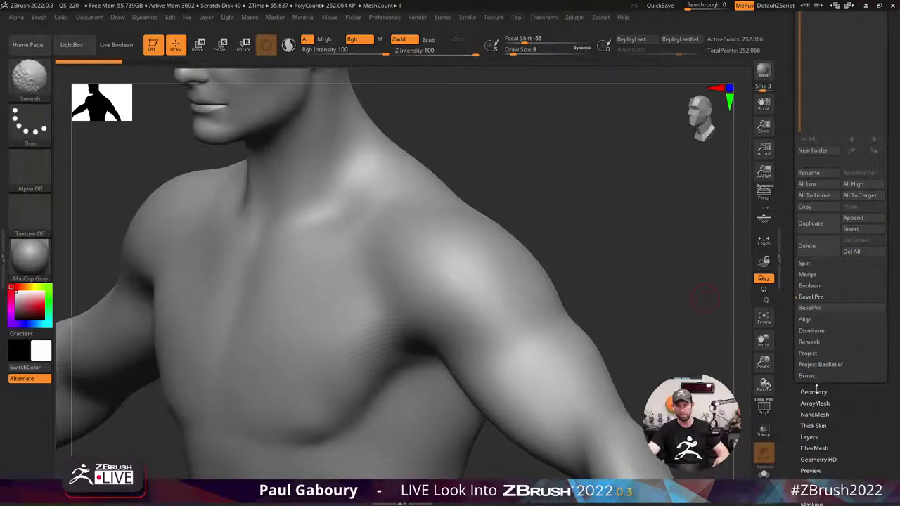
click(814, 391)
key(ctrl)
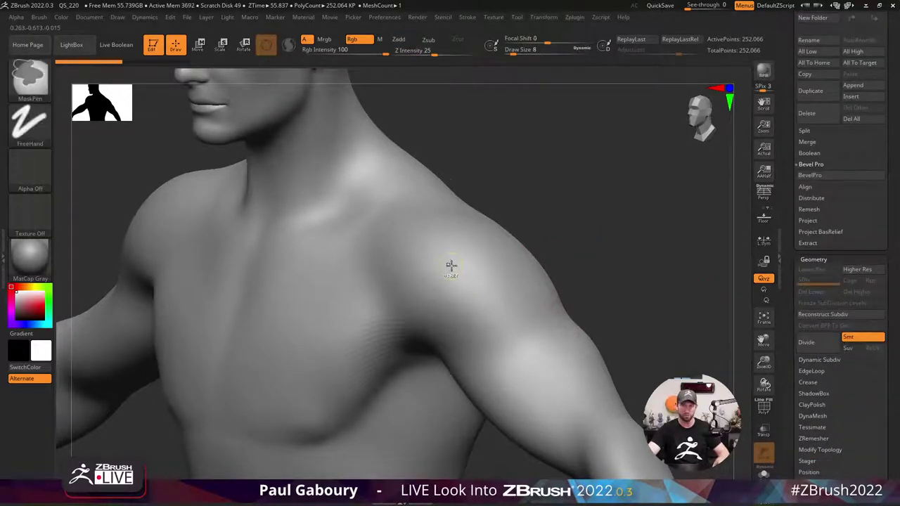
mouse_move(451, 265)
right_down()
mouse_move(464, 258)
mouse_move(420, 235)
right_up()
ctrl+right_drag(363, 217, 400, 207)
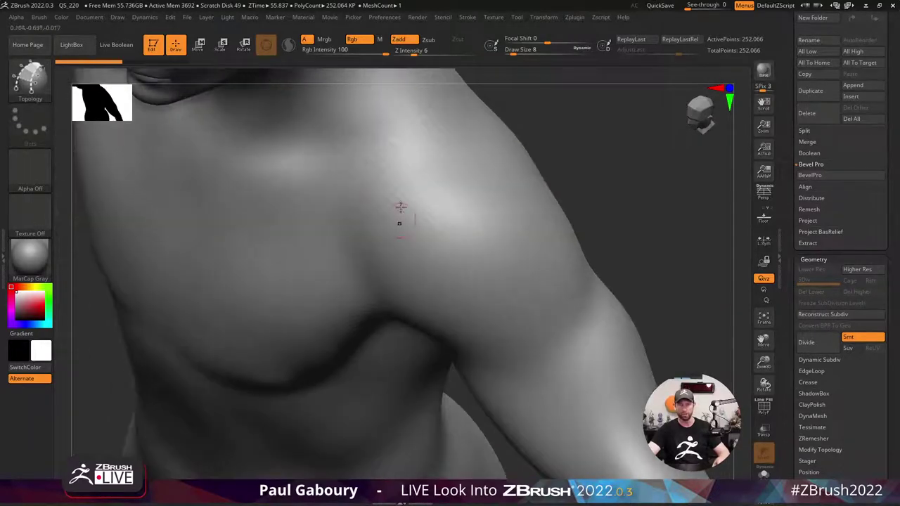
Draw topology curves outlining a patch across the shoulder and upper arm.
mouse_move(363, 191)
mouse_down()
mouse_move(469, 173)
mouse_move(497, 135)
mouse_up()
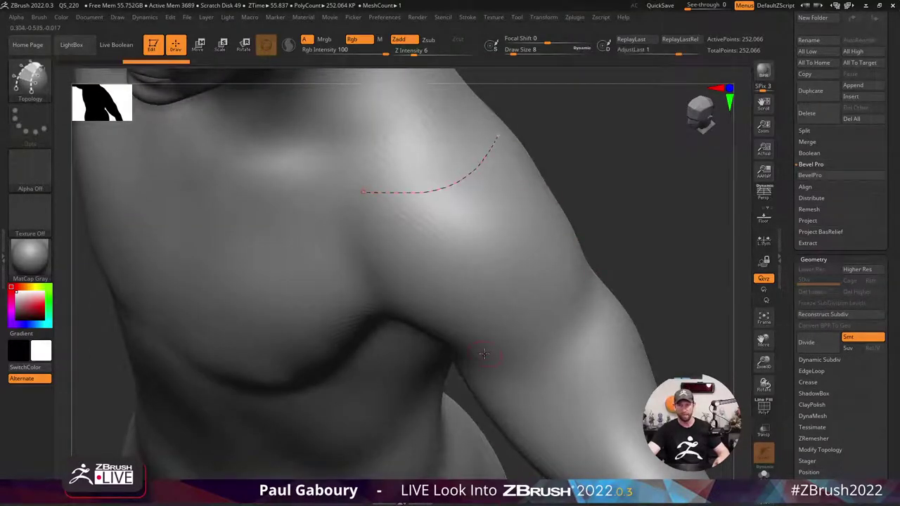
mouse_move(484, 353)
mouse_down()
mouse_move(567, 323)
mouse_move(597, 289)
mouse_up()
right_drag(492, 267, 458, 251)
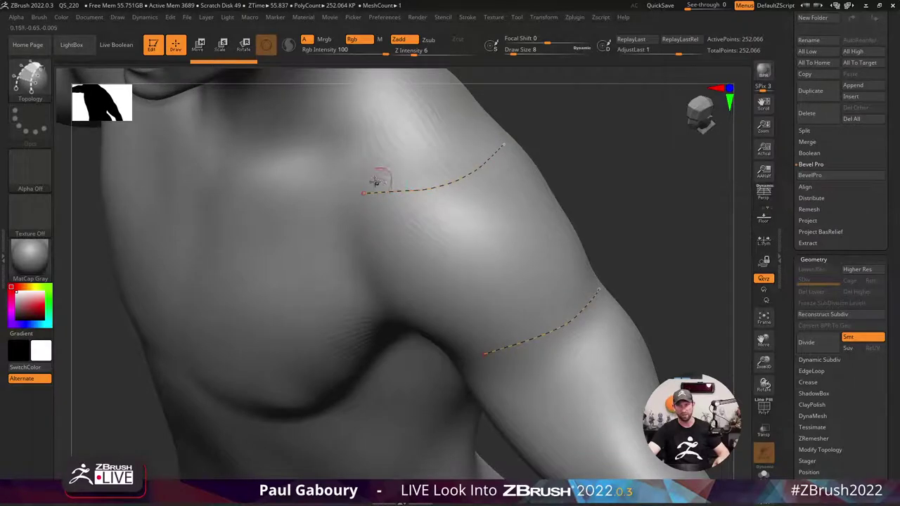
mouse_move(376, 182)
mouse_down()
mouse_move(415, 227)
mouse_move(466, 318)
mouse_up()
drag(505, 364, 504, 365)
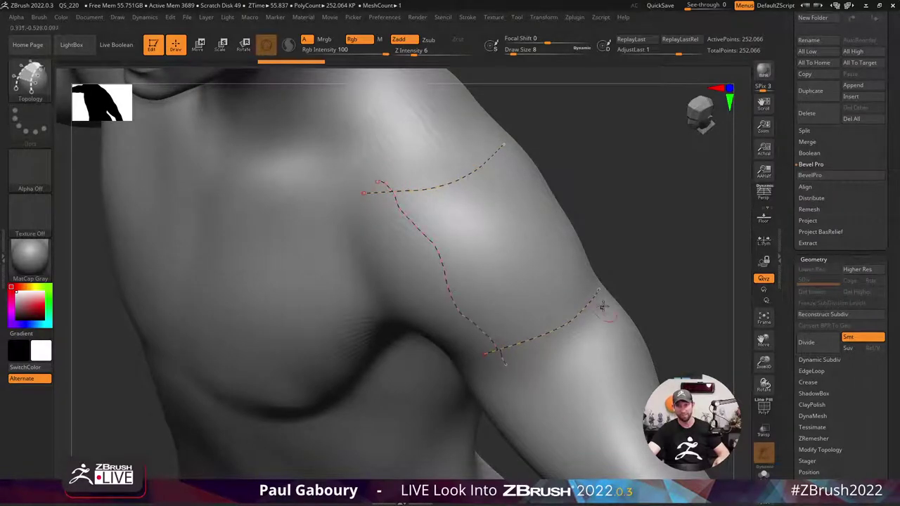
right_drag(602, 308, 517, 163)
mouse_move(490, 130)
mouse_down()
mouse_move(571, 258)
mouse_move(602, 331)
mouse_up()
Add crossing curves splitting the patch into a grid of rows and columns.
drag(400, 265, 543, 174)
mouse_move(410, 310)
mouse_down()
mouse_move(495, 288)
mouse_move(572, 228)
mouse_up()
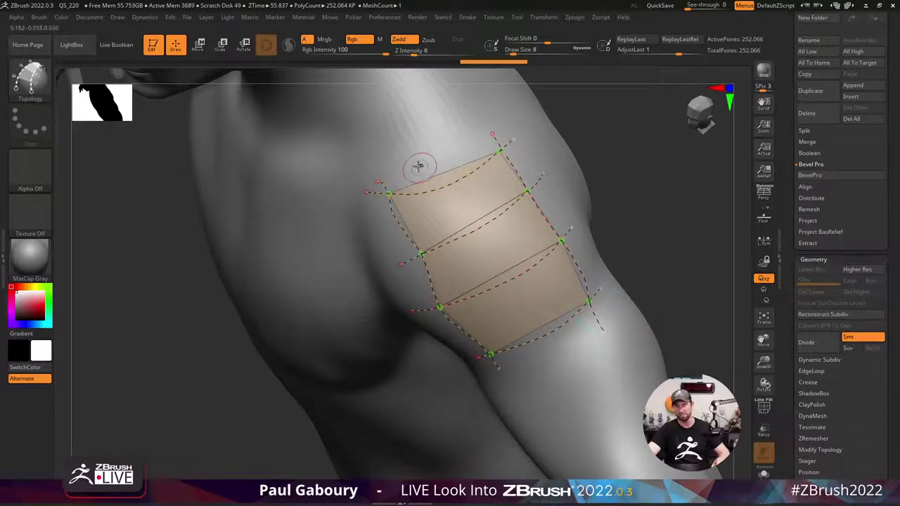
drag(418, 166, 537, 374)
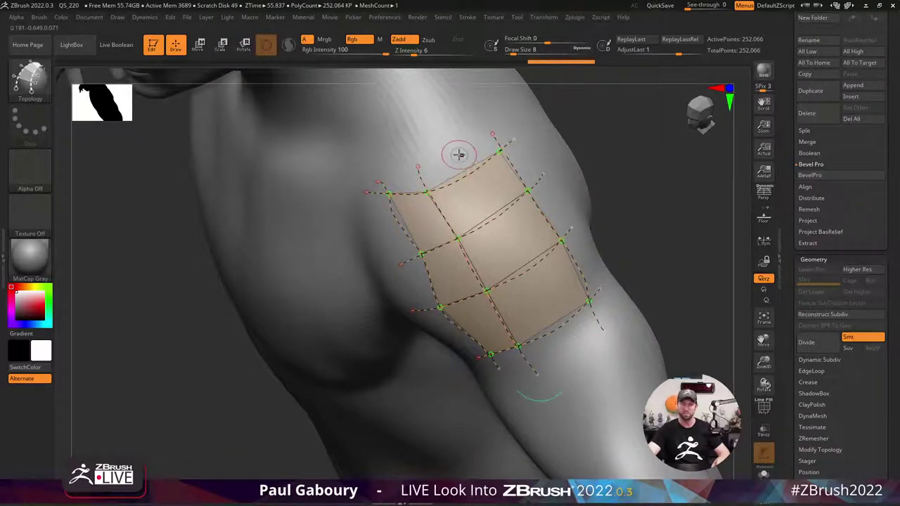
drag(459, 155, 571, 353)
drag(642, 284, 608, 278)
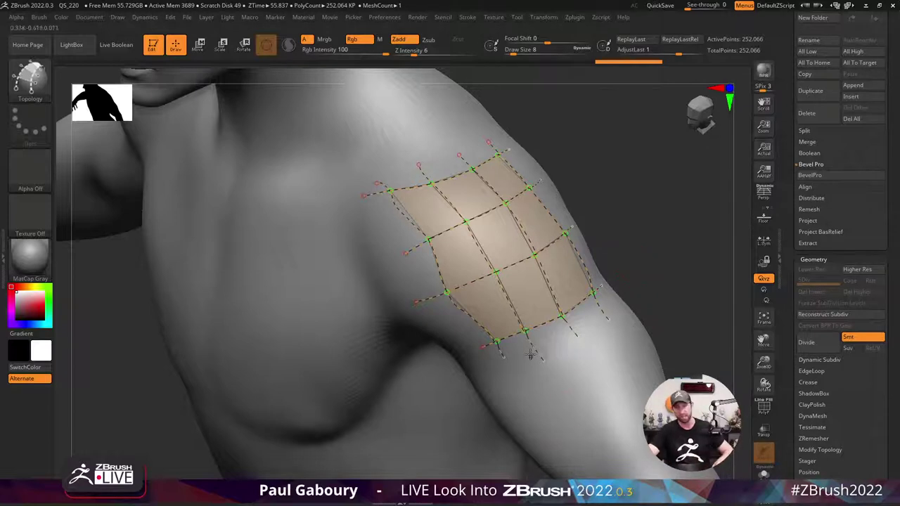
drag(695, 351, 622, 298)
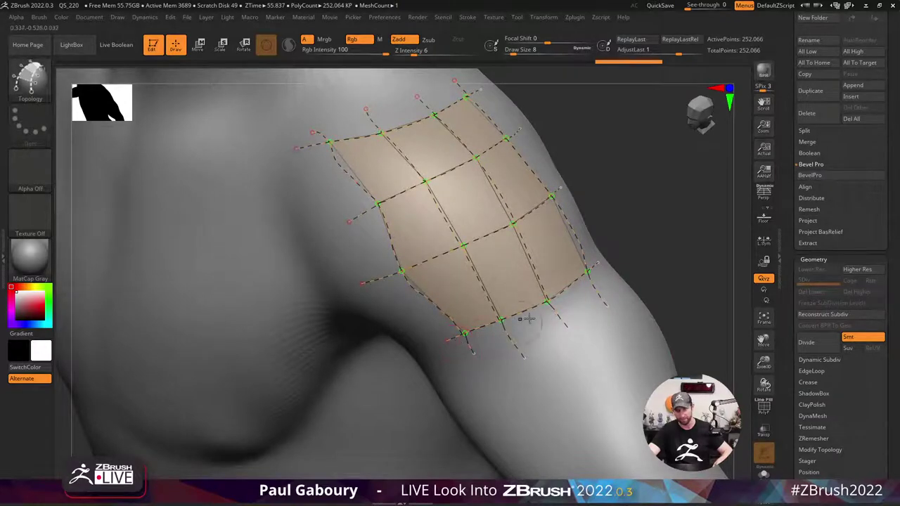
mouse_move(583, 295)
mouse_down()
mouse_move(529, 329)
mouse_move(450, 344)
mouse_up()
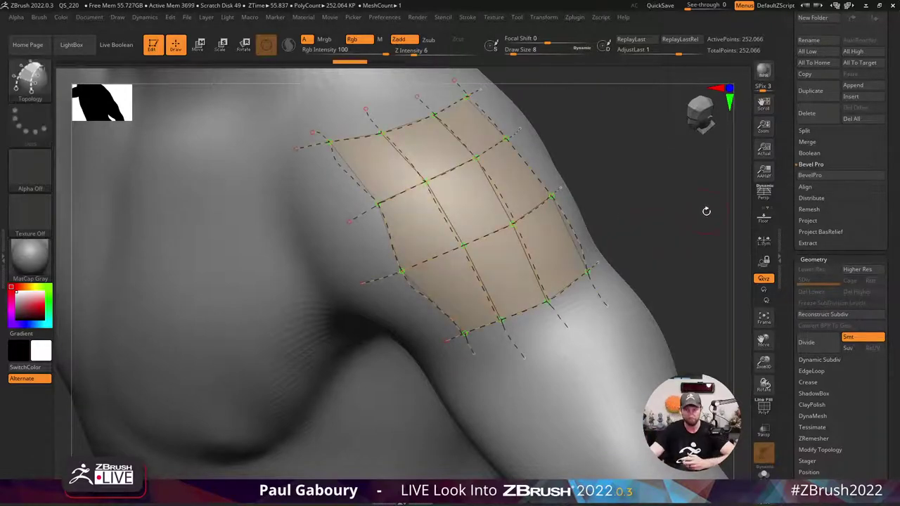
Apply Smooth from Stroke > Curve Functions to the topology curves, undoing and reapplying once.
click(468, 18)
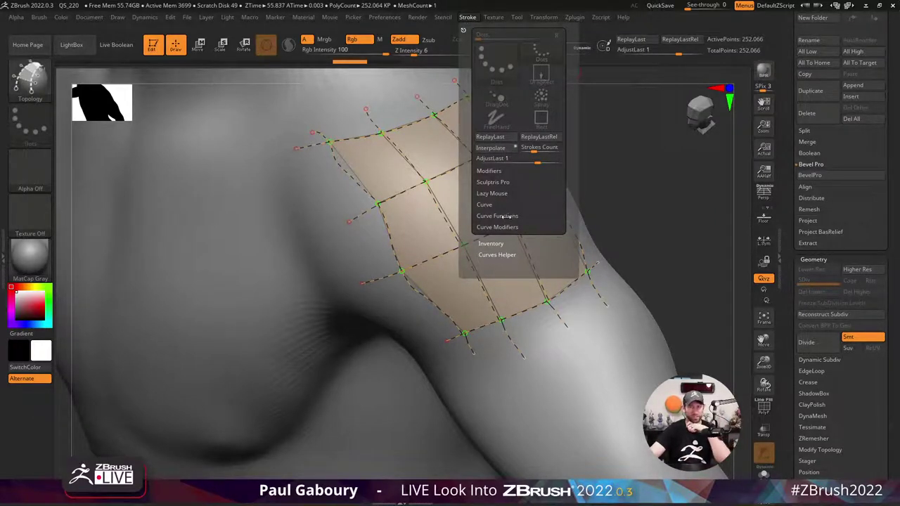
click(503, 217)
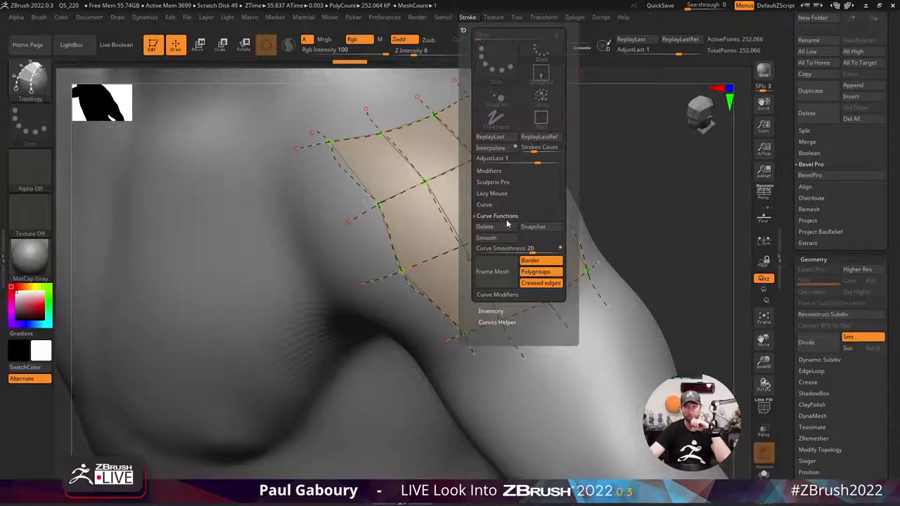
click(497, 240)
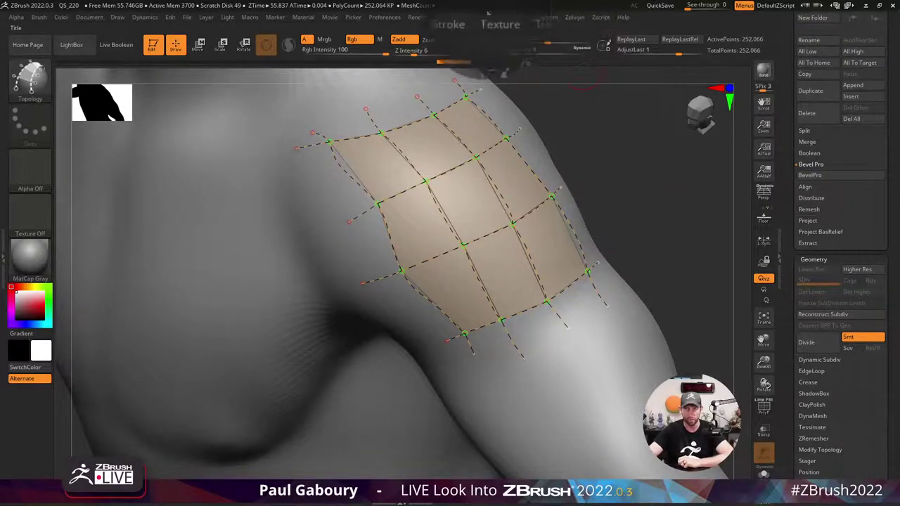
click(467, 17)
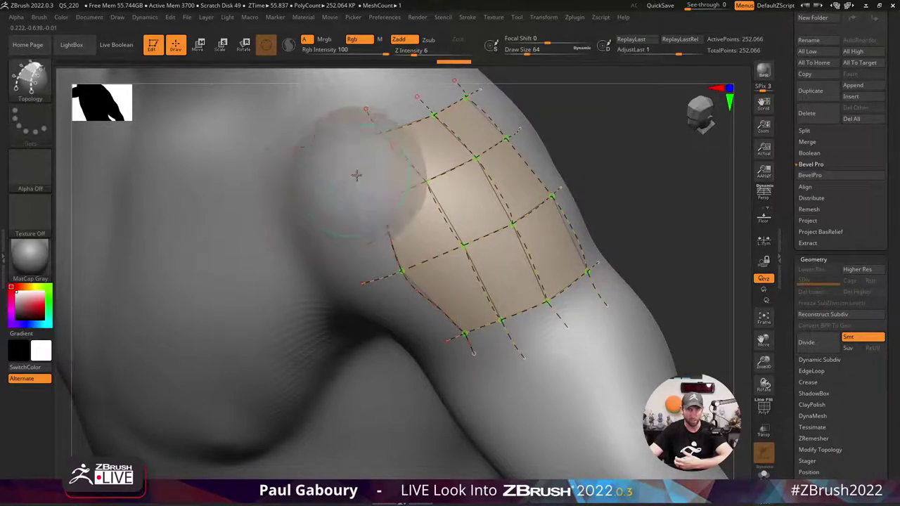
key(ctrl+z)
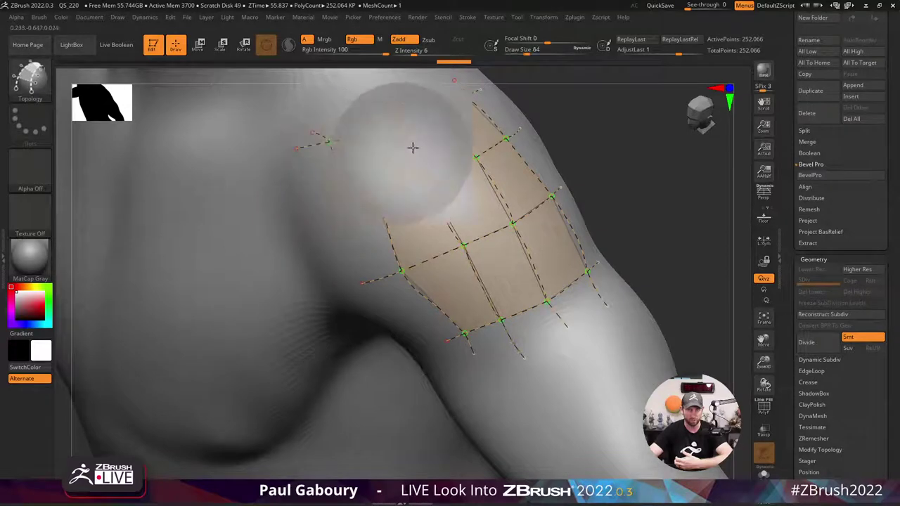
click(467, 17)
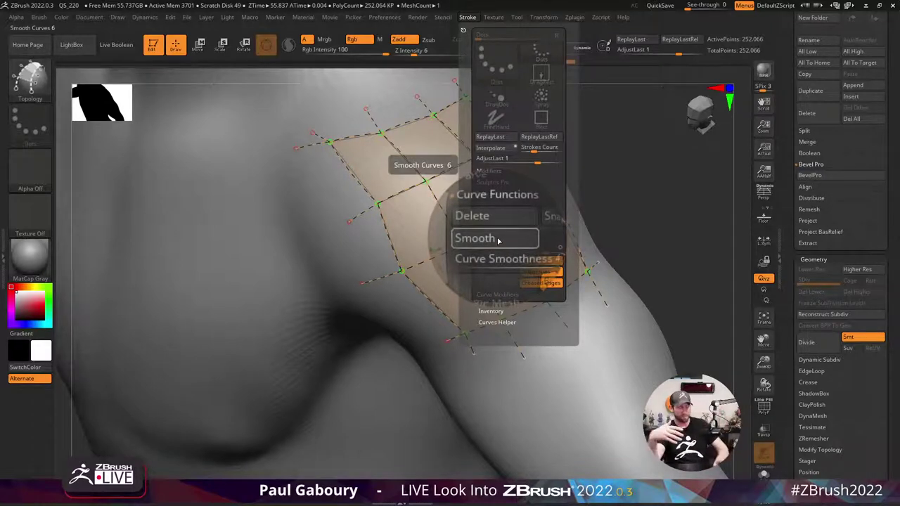
key(ctrl)
click(498, 239)
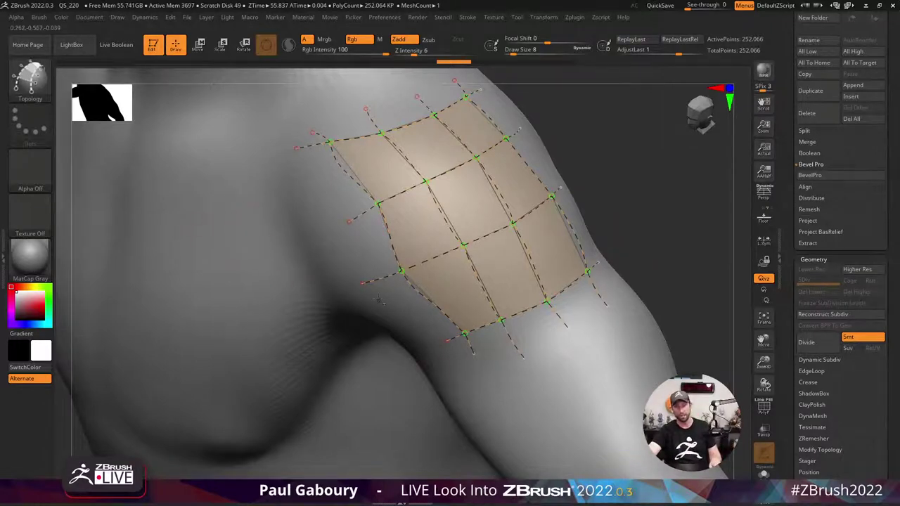
Clear stray curve overhangs, reduce draw size, and smooth the shoulder curves again.
click(263, 323)
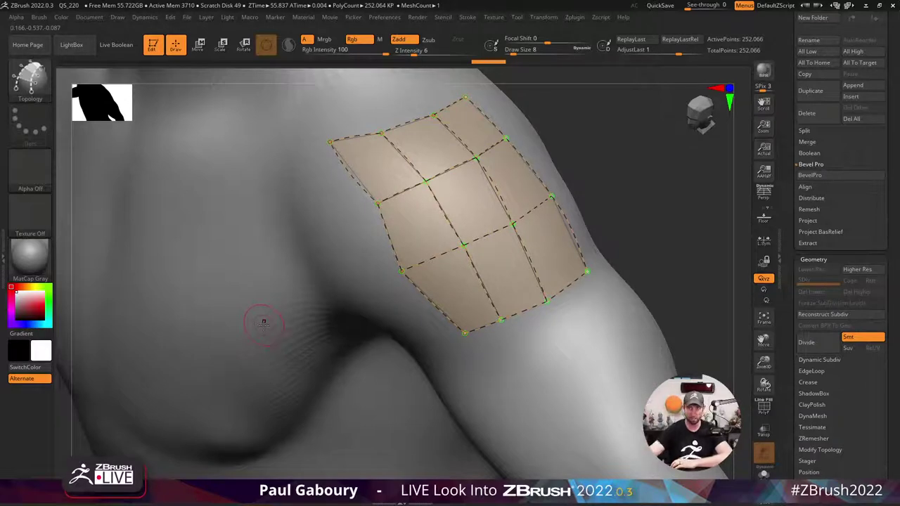
click(468, 17)
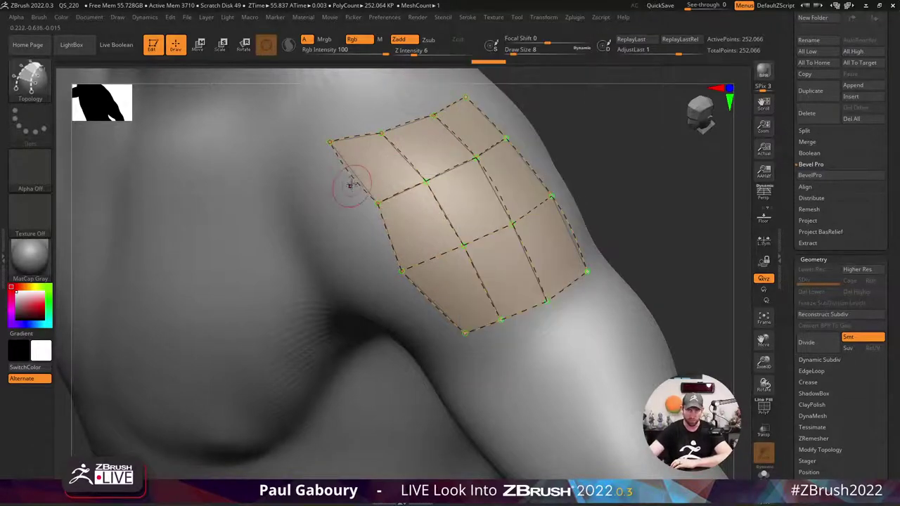
key([)
key([)
key([)
key([)
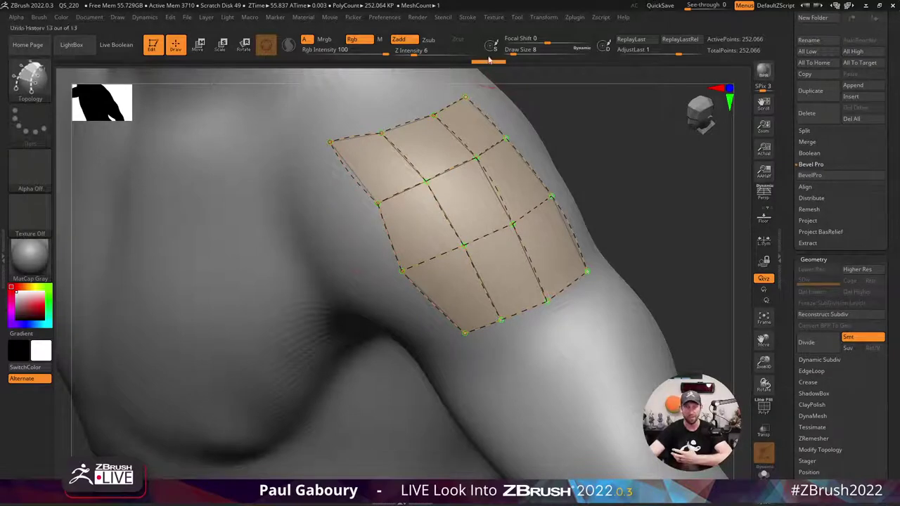
click(468, 17)
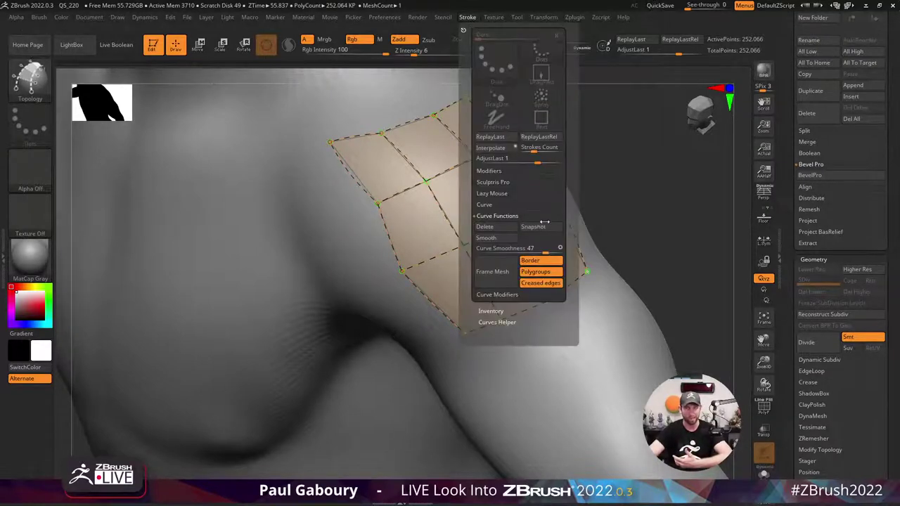
click(499, 238)
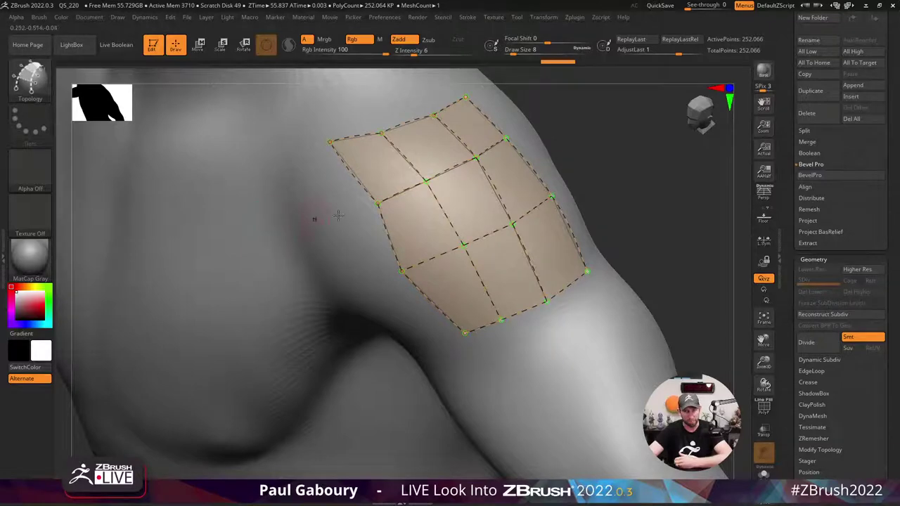
right_drag(614, 166, 615, 199)
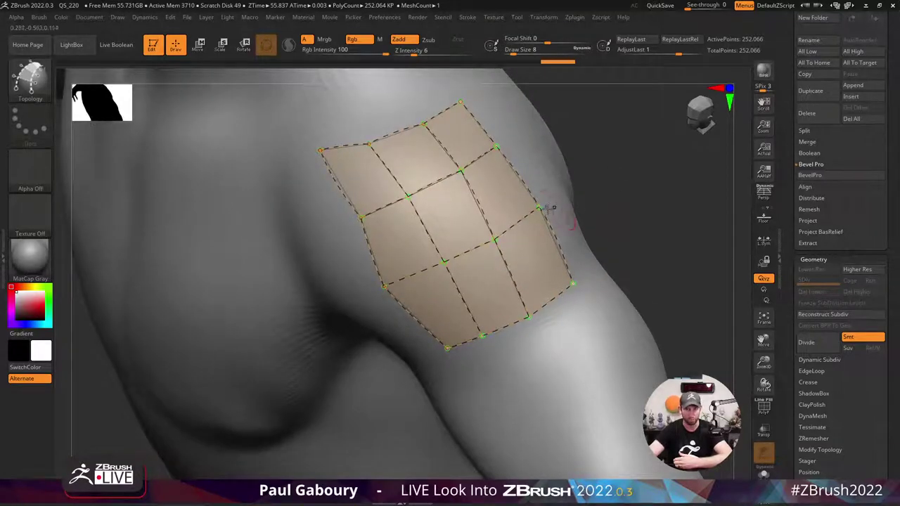
right_drag(647, 263, 241, 255)
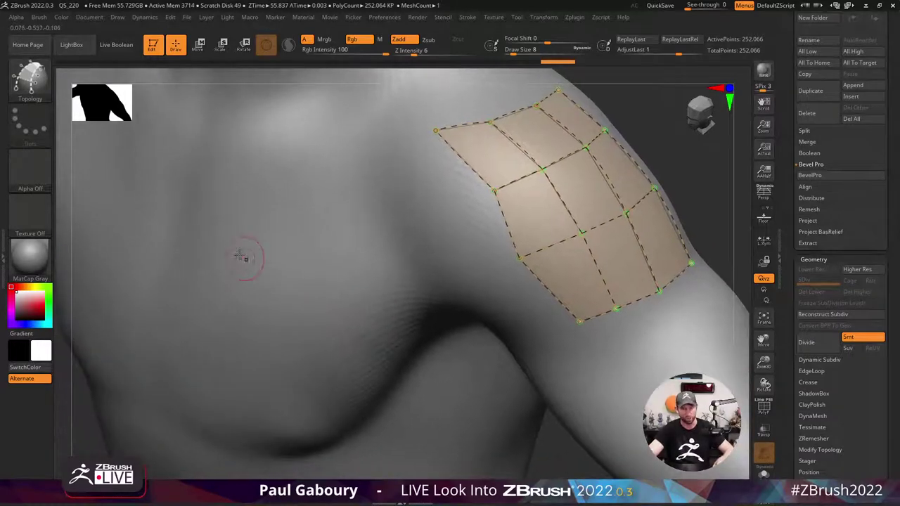
Draw crossing topology curves forming a three-by-three patch on the chest, Curve Smoothness 47.
drag(223, 223, 308, 414)
drag(312, 191, 400, 351)
drag(364, 196, 197, 287)
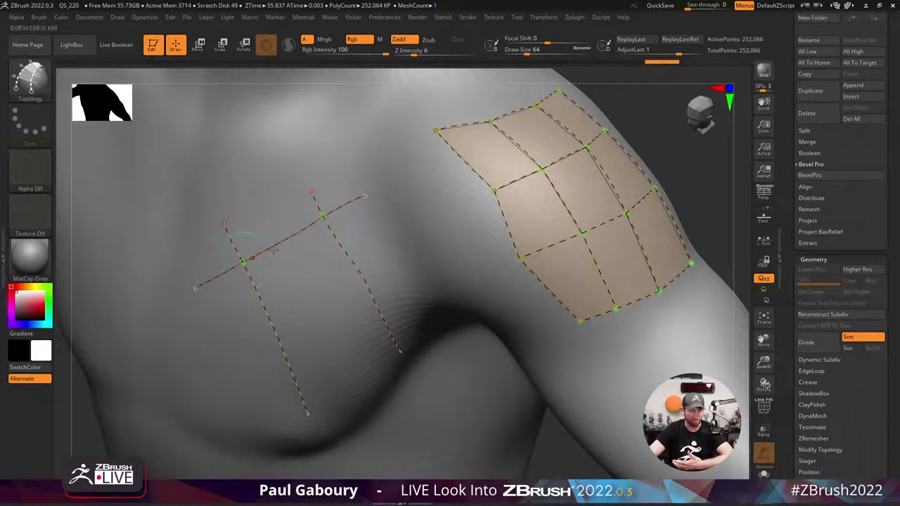
drag(399, 252, 212, 334)
mouse_move(408, 277)
mouse_down()
mouse_move(237, 388)
mouse_move(346, 361)
mouse_move(267, 404)
mouse_up()
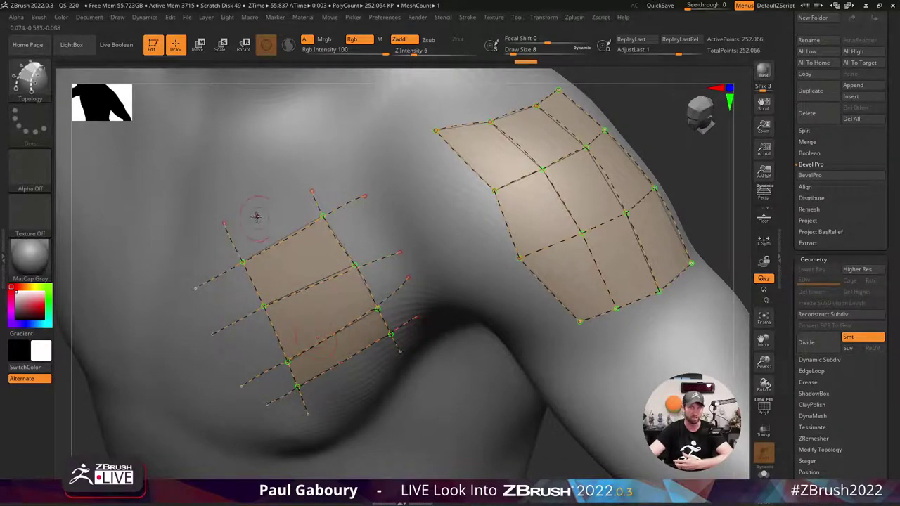
drag(257, 218, 330, 401)
drag(287, 211, 380, 371)
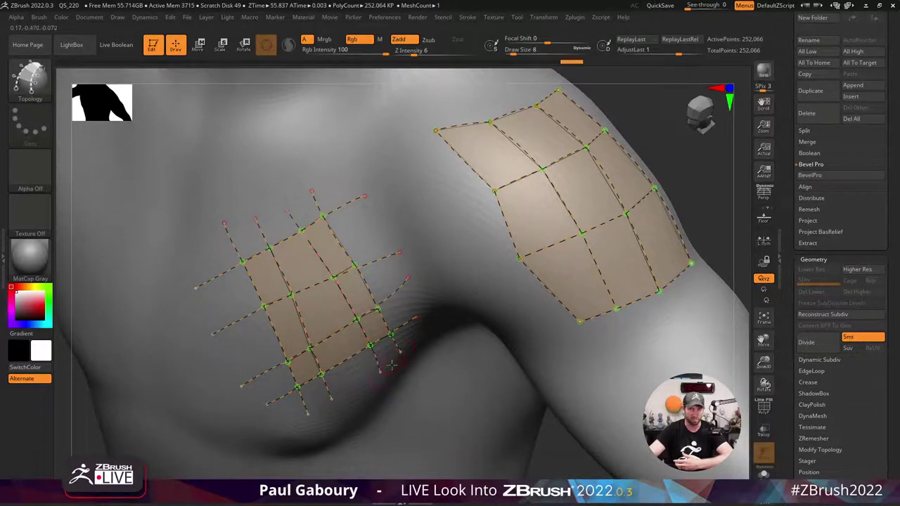
click(468, 17)
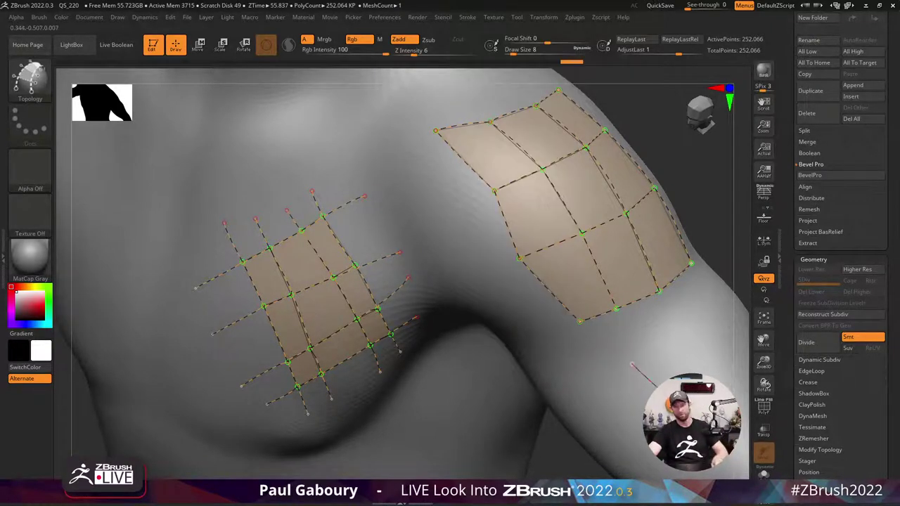
drag(632, 365, 594, 219)
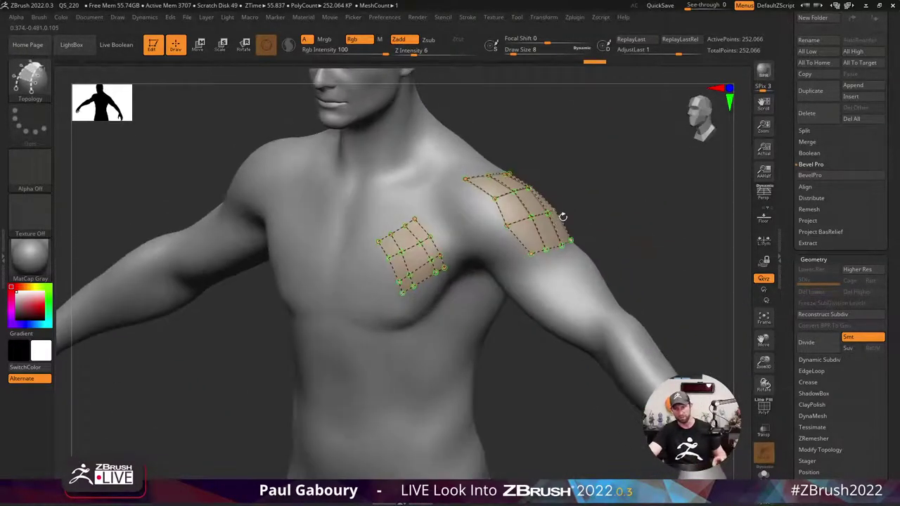
Turn the curve patches into thick panels and show the PolyF wireframe on the torso.
click(561, 300)
mouse_move(646, 265)
mouse_down()
mouse_move(649, 243)
mouse_move(648, 251)
mouse_up()
key(shift+f)
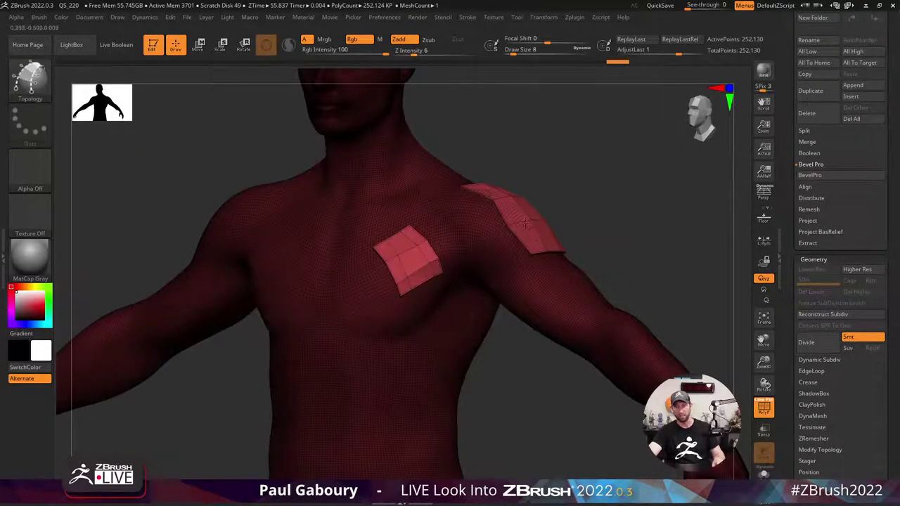
scroll(604, 264, up, 5)
mouse_move(596, 267)
mouse_down()
mouse_move(604, 261)
mouse_move(590, 259)
mouse_move(597, 251)
mouse_up()
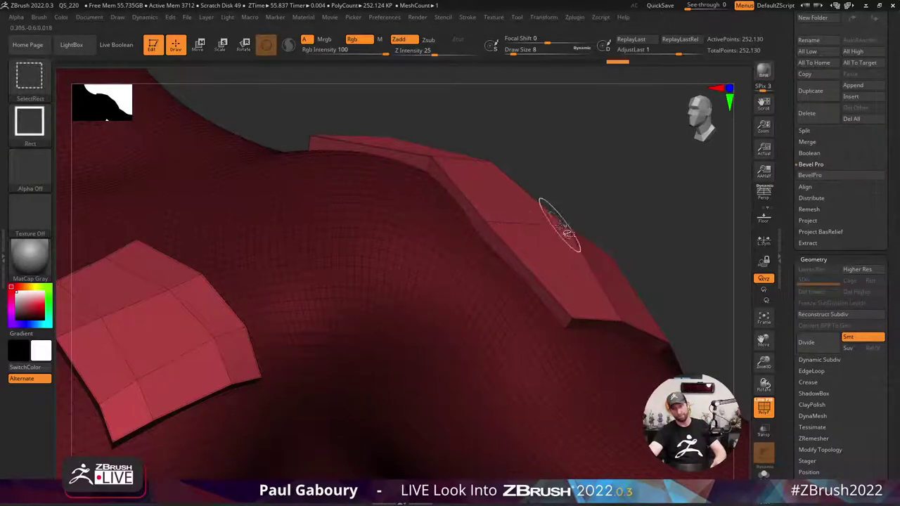
Hide the body to inspect the patches from several angles, then unhide the whole mesh.
ctrl+shift+click(572, 232)
mouse_move(665, 211)
mouse_down()
mouse_move(647, 221)
mouse_move(659, 130)
mouse_up()
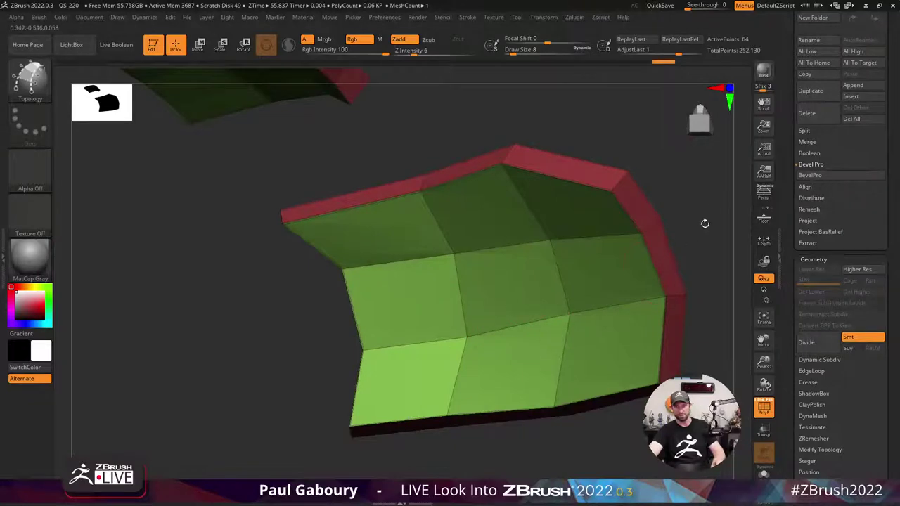
drag(706, 199, 559, 191)
drag(650, 189, 485, 254)
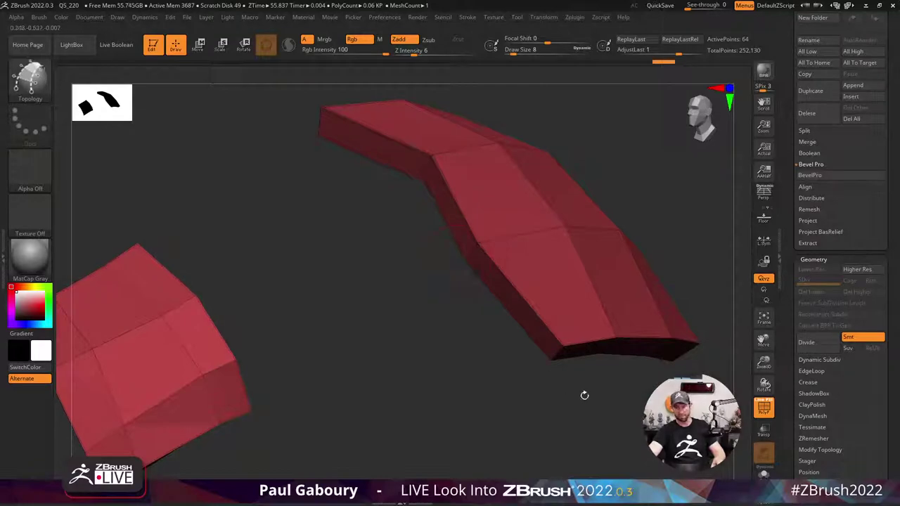
ctrl+shift+click(592, 414)
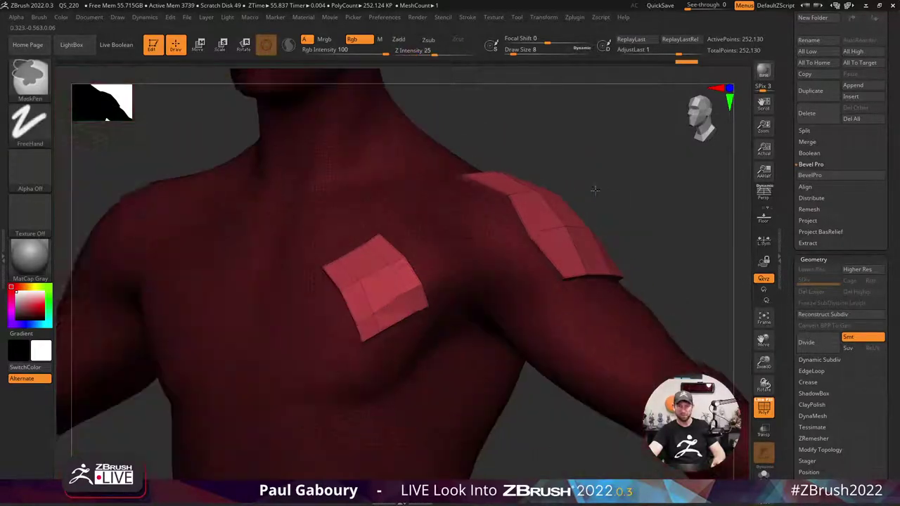
ctrl+shift+click(643, 220)
ctrl+shift+click(649, 221)
ctrl+shift+click(654, 204)
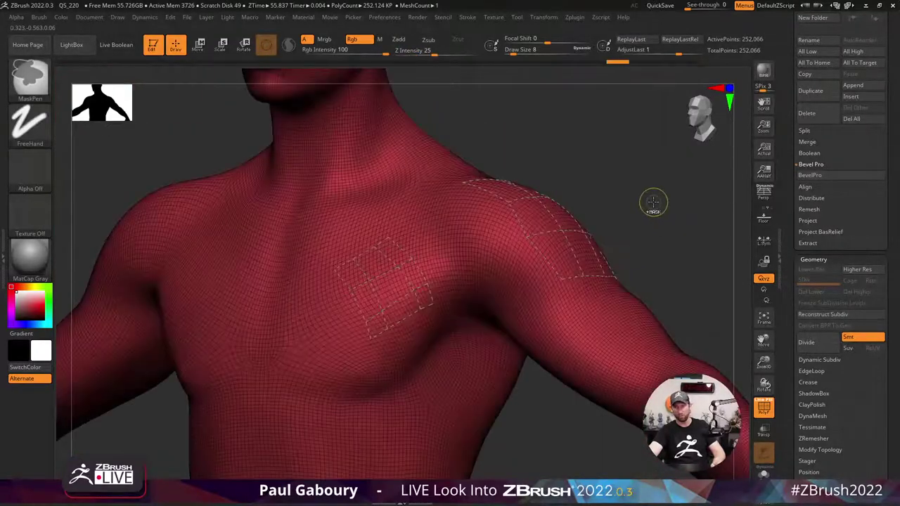
Switch back to the Topology brush and scroll the tray to the Tool palette.
key(b)
key(t)
key(o)
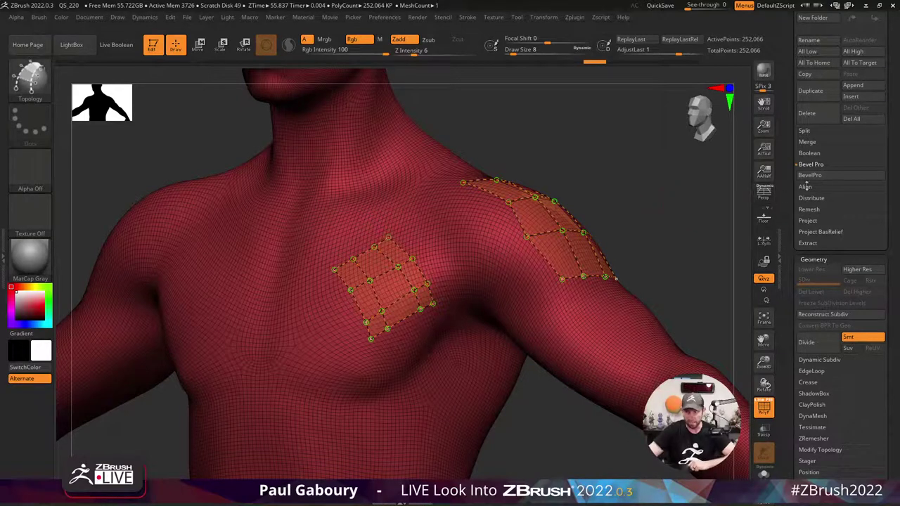
drag(897, 197, 885, 352)
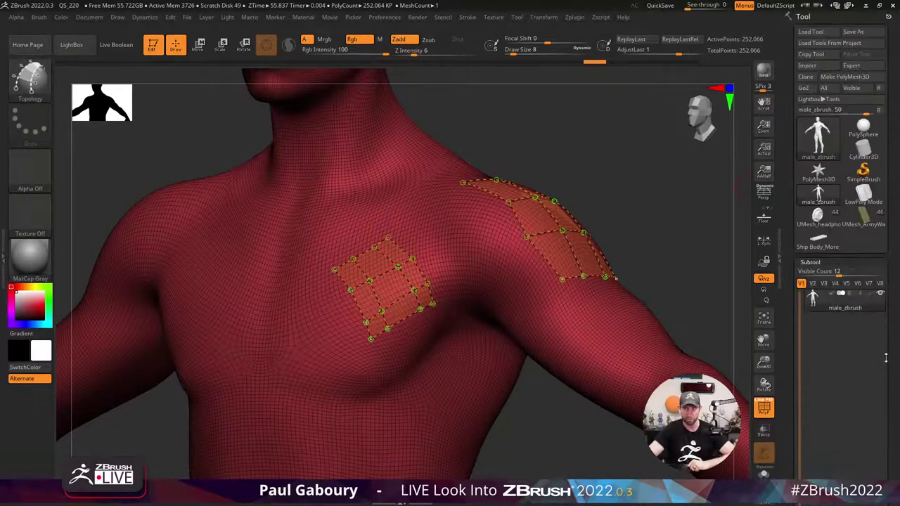
Make the PolyMesh3D star the active tool, frame it, and rotate it to face front.
click(817, 173)
key(f)
drag(578, 377, 565, 351)
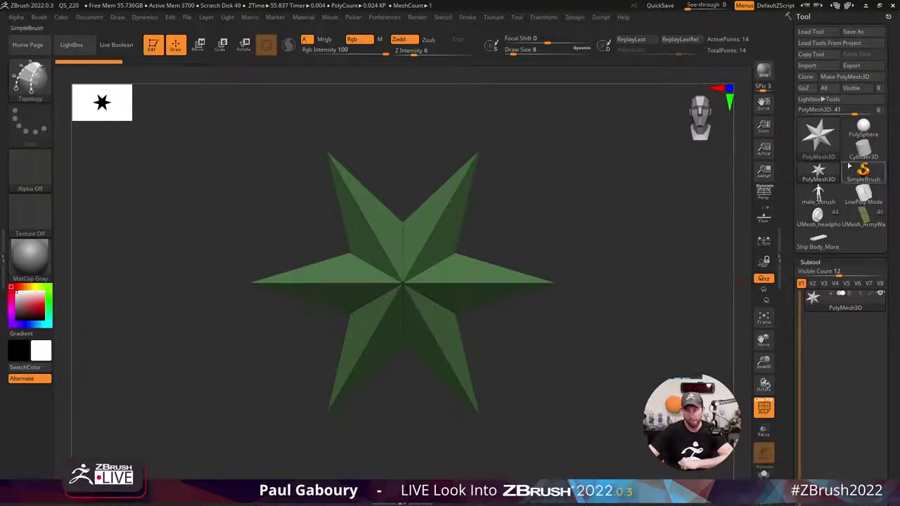
Import the RAW_Scan_low head scan as the active tool and open the Draw settings.
click(817, 67)
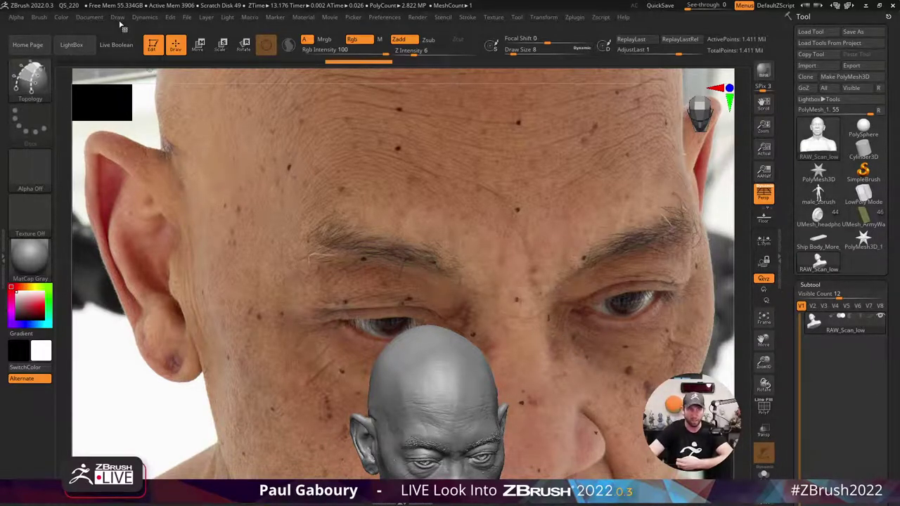
click(118, 18)
Switch the view to the stored Camera04.
scroll(220, 278, down, 8)
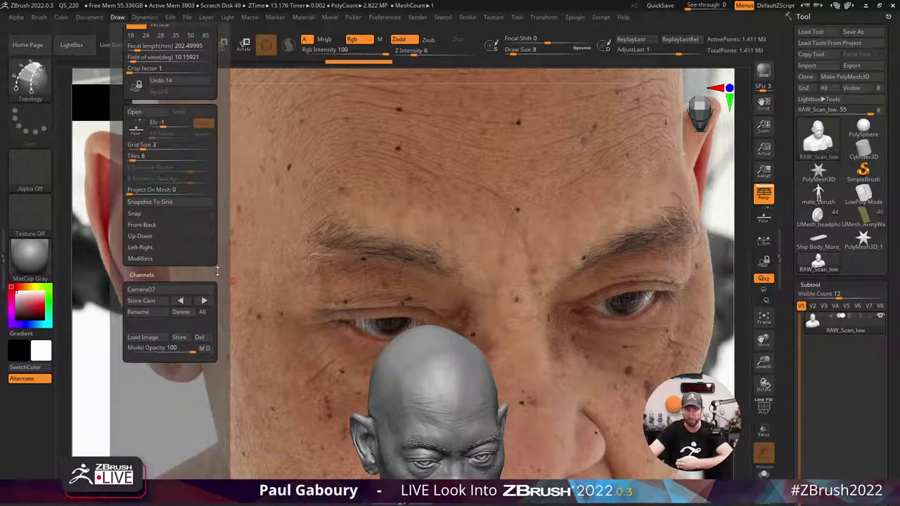
click(161, 290)
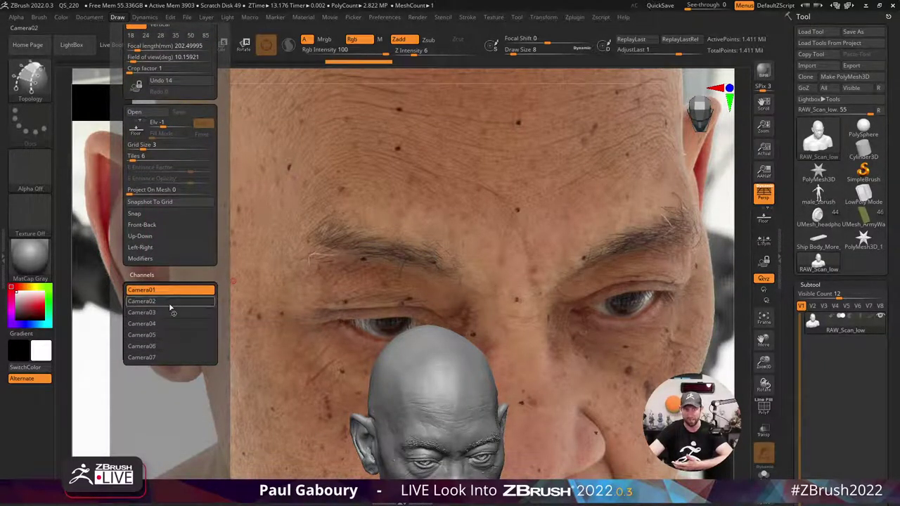
click(163, 324)
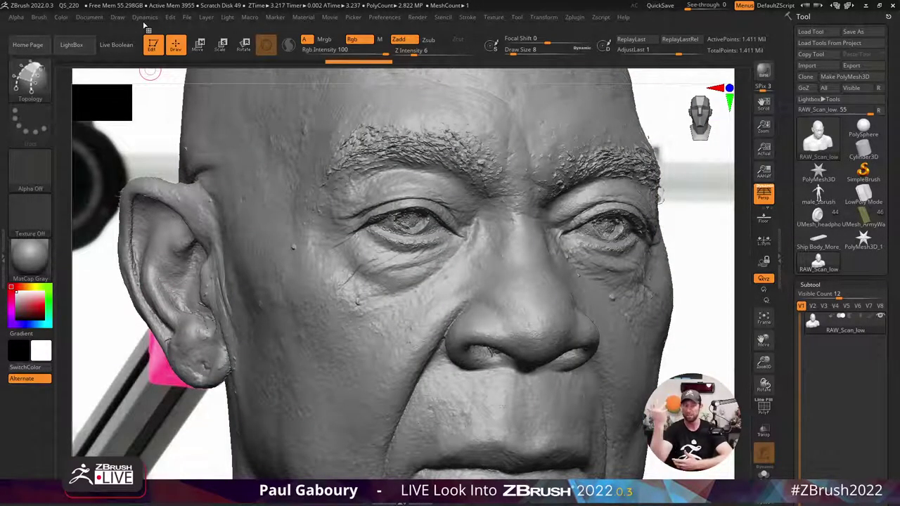
Lower Model Opacity so the reference photo shows through the sculpt.
click(117, 17)
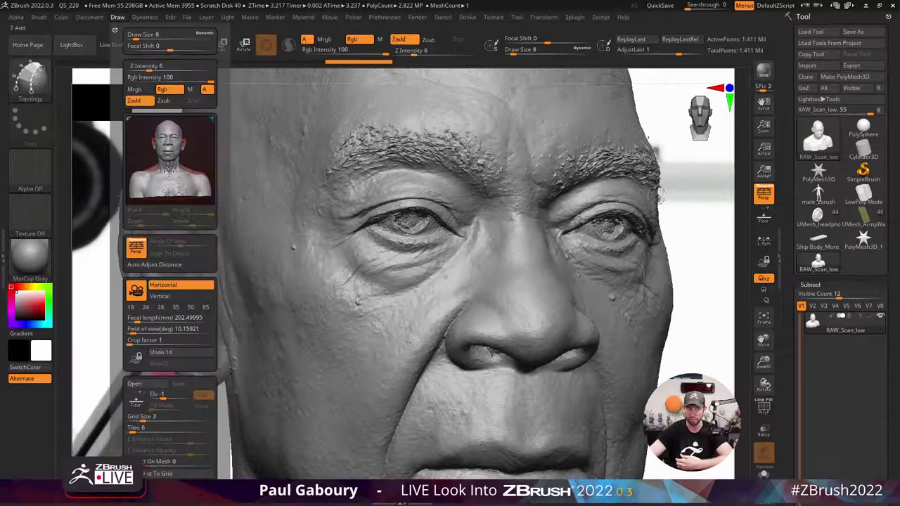
scroll(207, 281, down, 8)
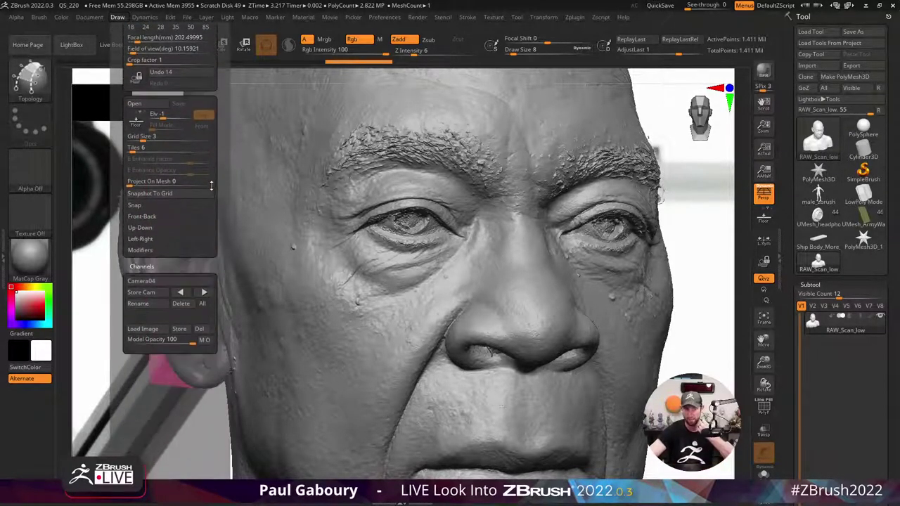
click(159, 344)
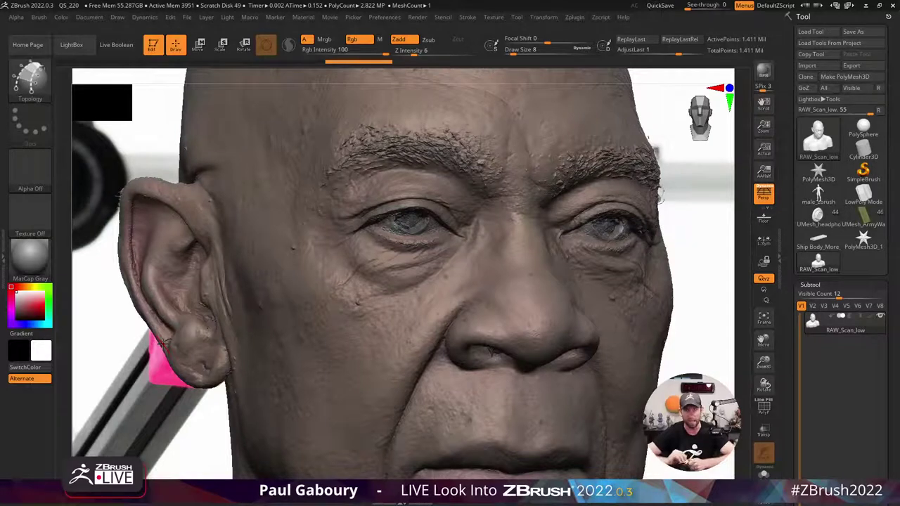
Browse the Texture menu's image plane options, then return to Draw's camera and background-image section.
click(494, 17)
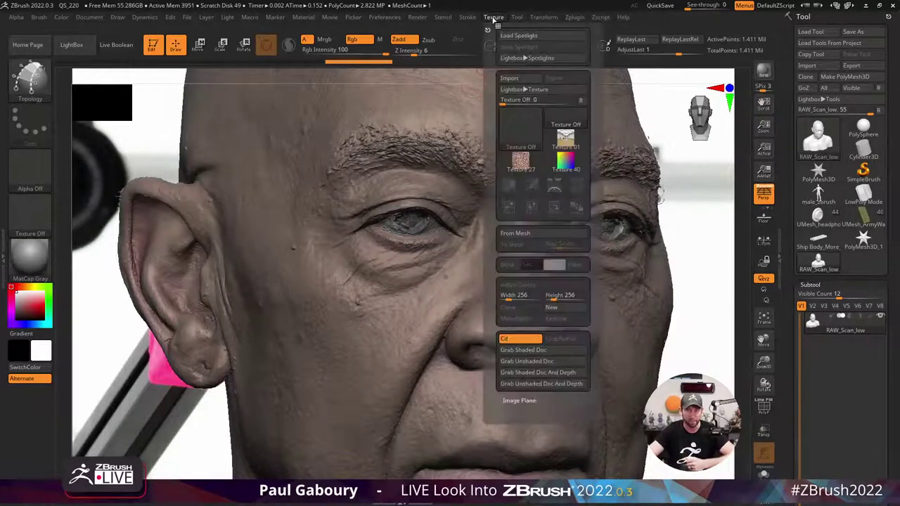
click(521, 400)
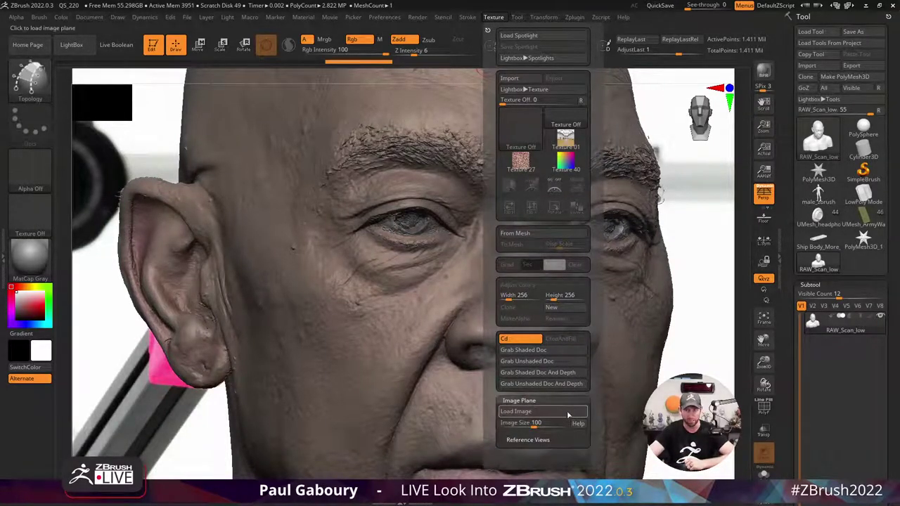
drag(568, 415, 555, 299)
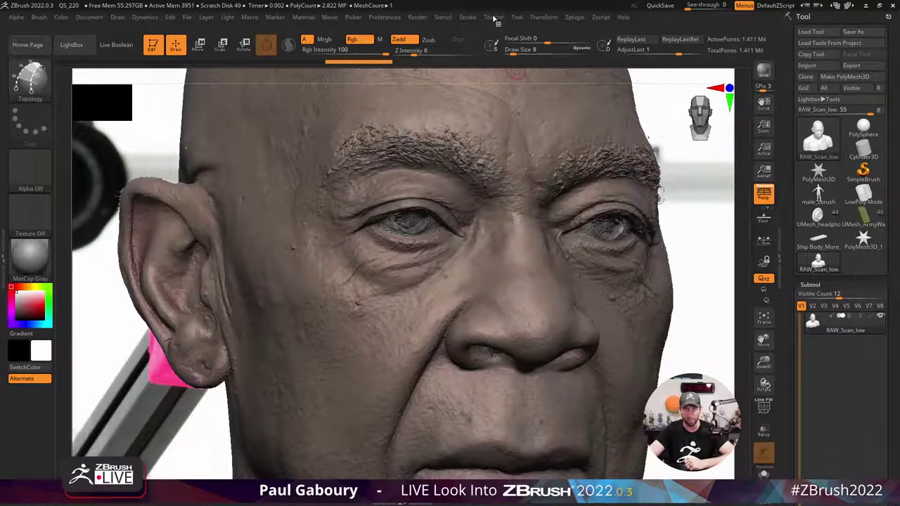
click(495, 17)
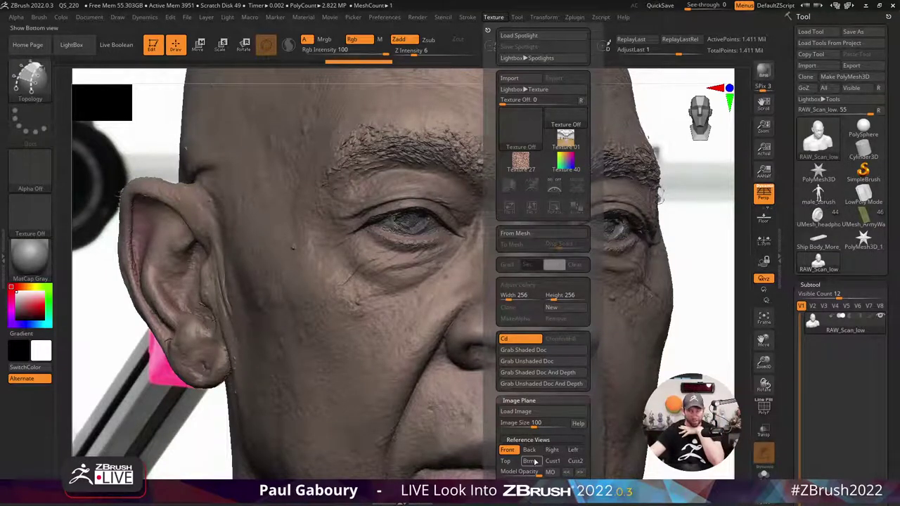
click(117, 17)
scroll(169, 316, down, 5)
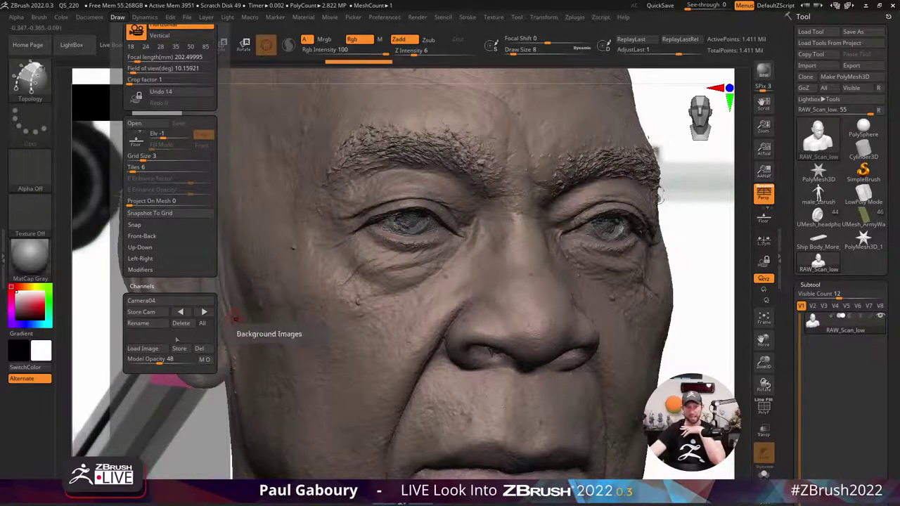
Raise Model Opacity from 48 to 100, then zoom out and rotate the bust slightly.
drag(162, 359, 194, 361)
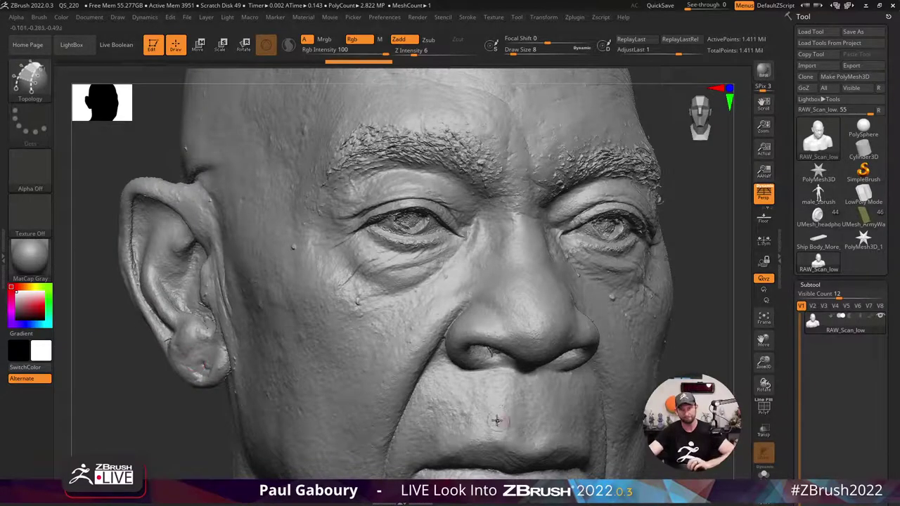
mouse_move(629, 394)
ctrl+right_down()
mouse_move(626, 380)
mouse_move(617, 386)
mouse_move(582, 270)
mouse_move(598, 251)
mouse_move(594, 273)
mouse_move(610, 266)
ctrl+right_up()
drag(610, 266, 621, 259)
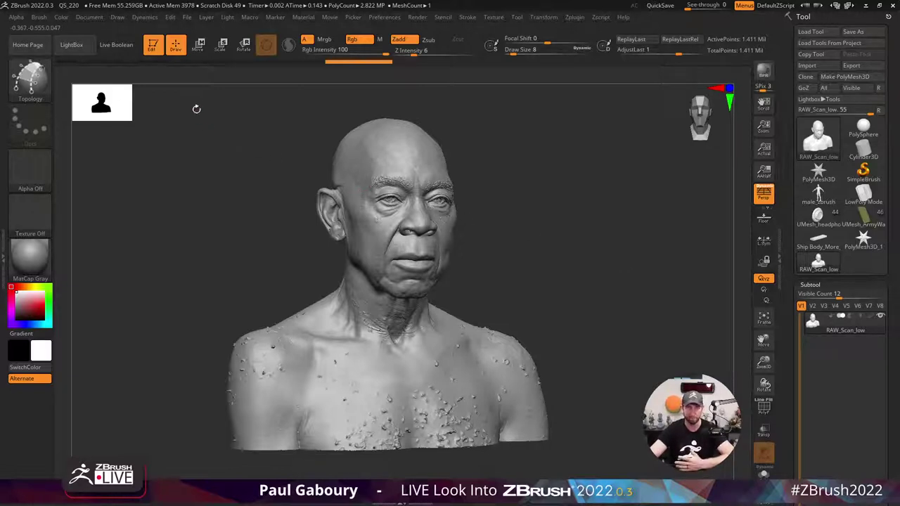
Open the XMD ToolBox from the File menu, clear its search field, and close it.
click(187, 17)
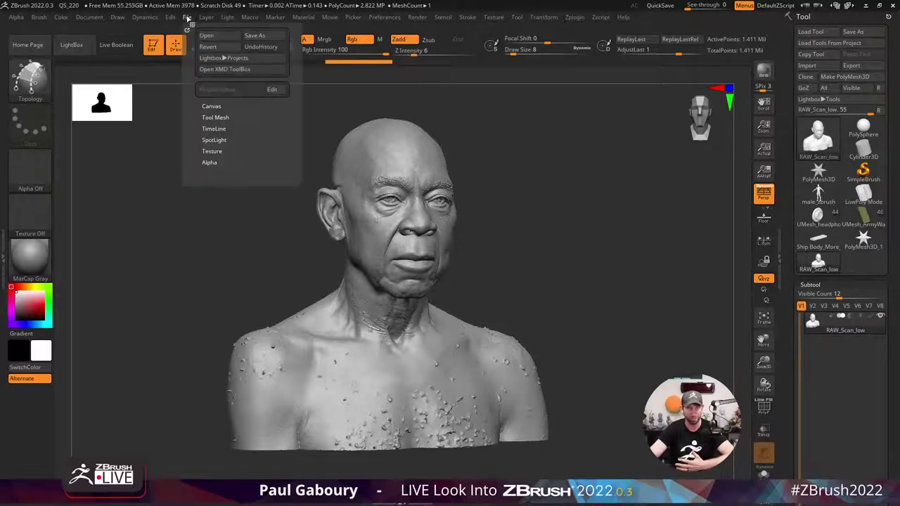
click(240, 69)
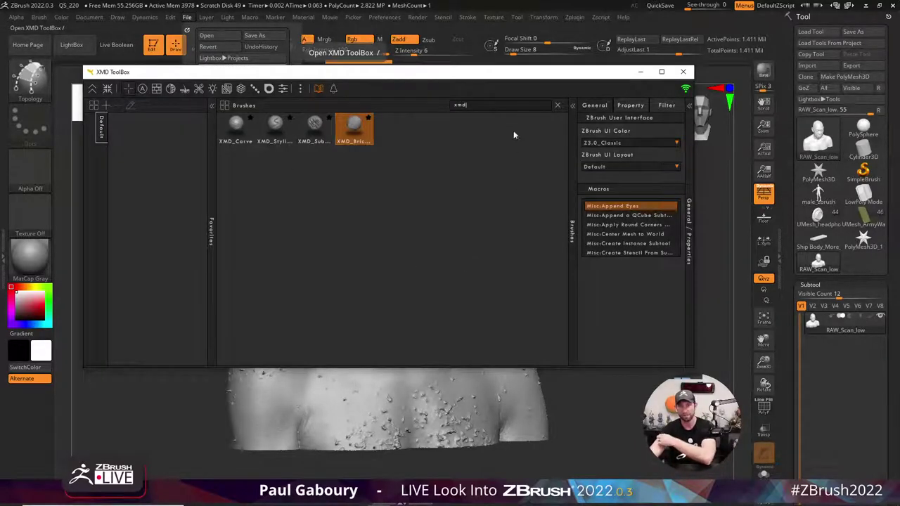
click(557, 104)
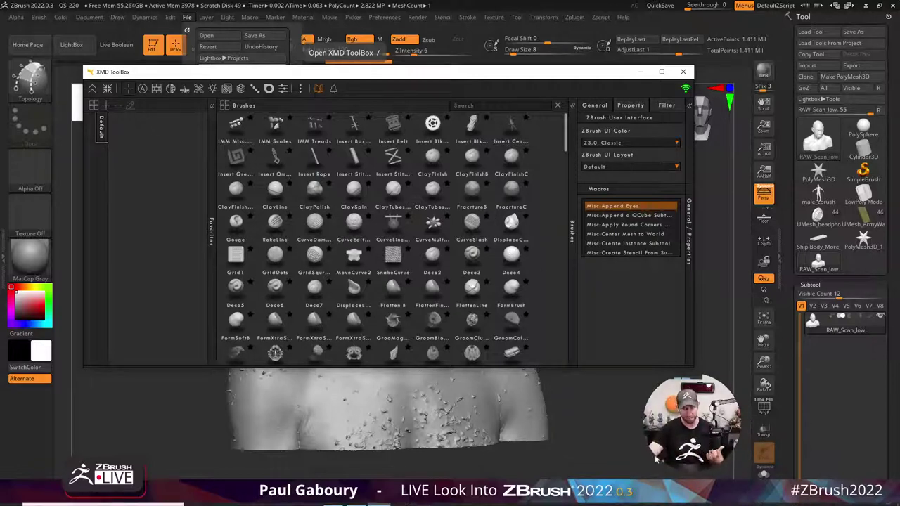
click(613, 368)
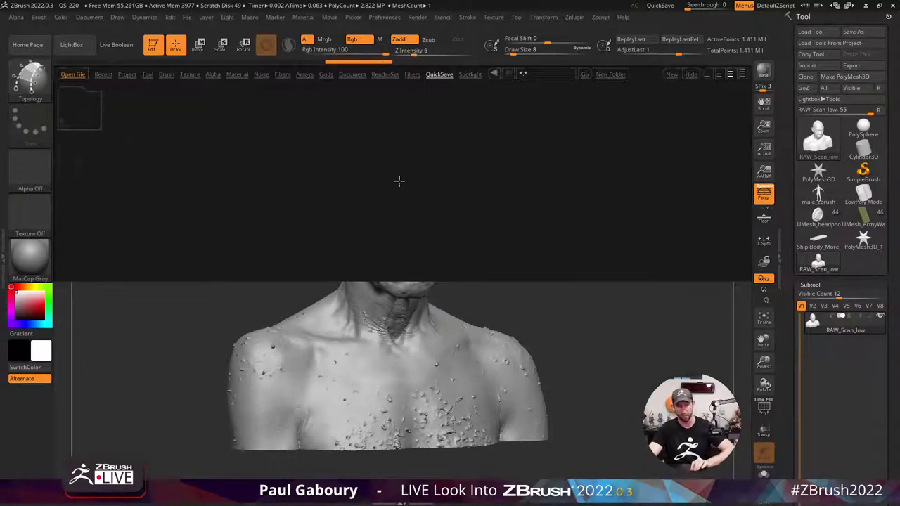
Browse LightBox's Project and Tool tabs, then reopen the XMD ToolBox with Ctrl+T.
click(127, 74)
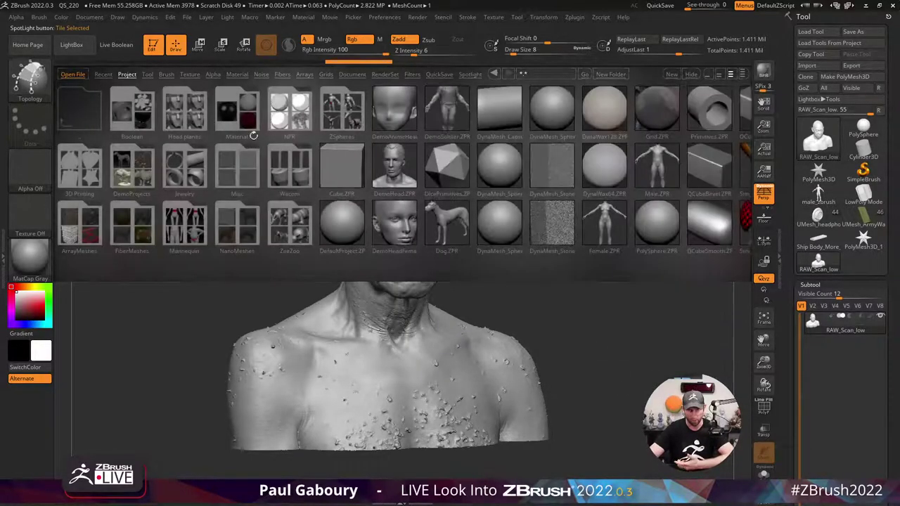
click(148, 75)
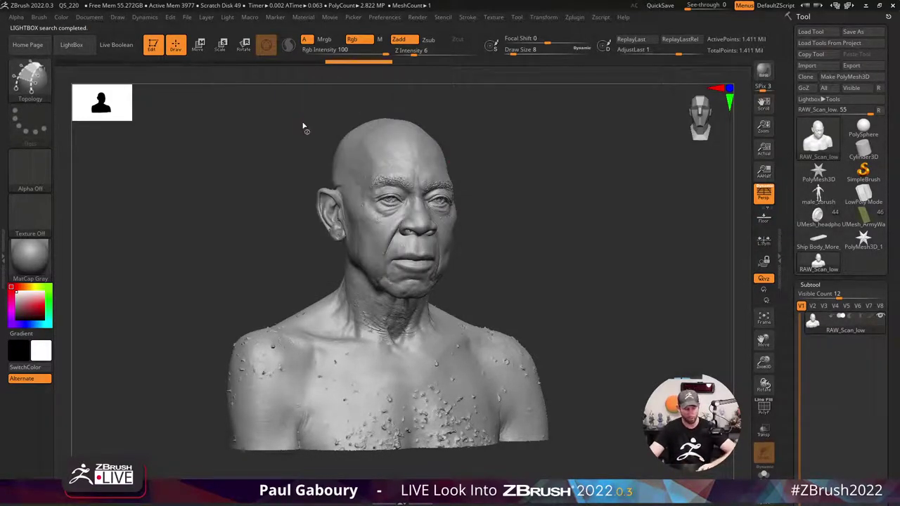
key(ctrl+t)
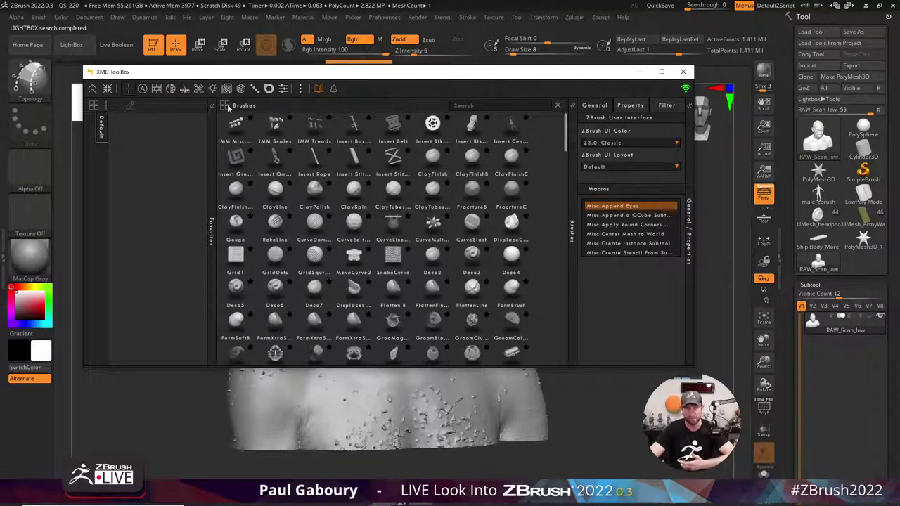
Cycle the ToolBox through its Materials, Brushes, Alphas and Tools collections.
click(173, 90)
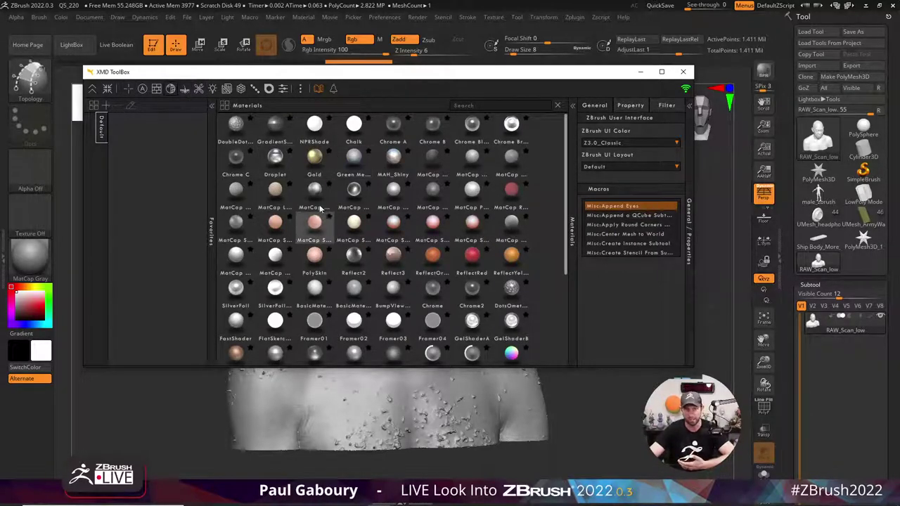
click(129, 90)
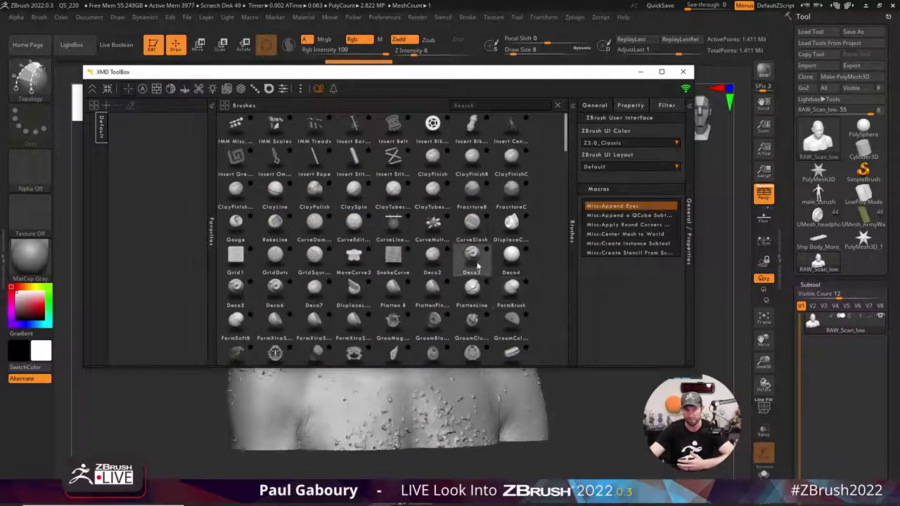
scroll(478, 260, down, 5)
scroll(485, 258, up, 5)
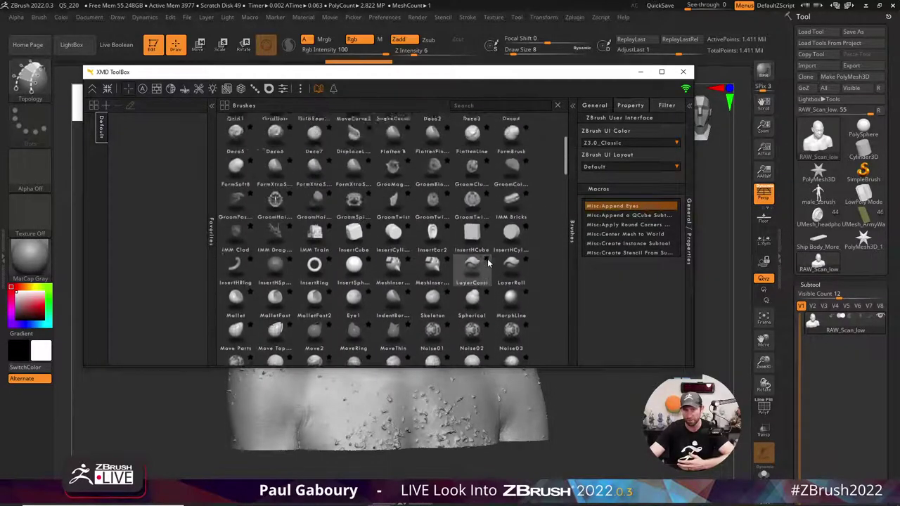
click(142, 88)
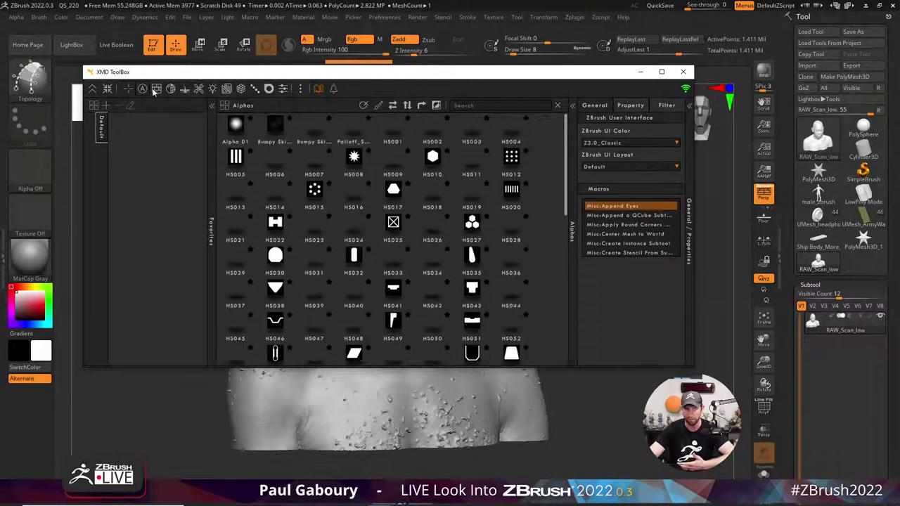
click(198, 88)
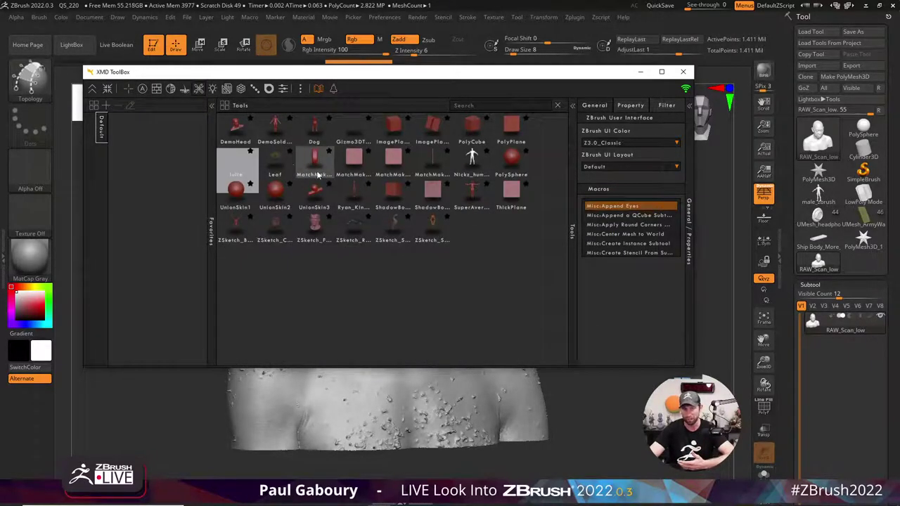
Cycle the tool thumbnail sizes and list view, then open the XMD Source library.
click(225, 106)
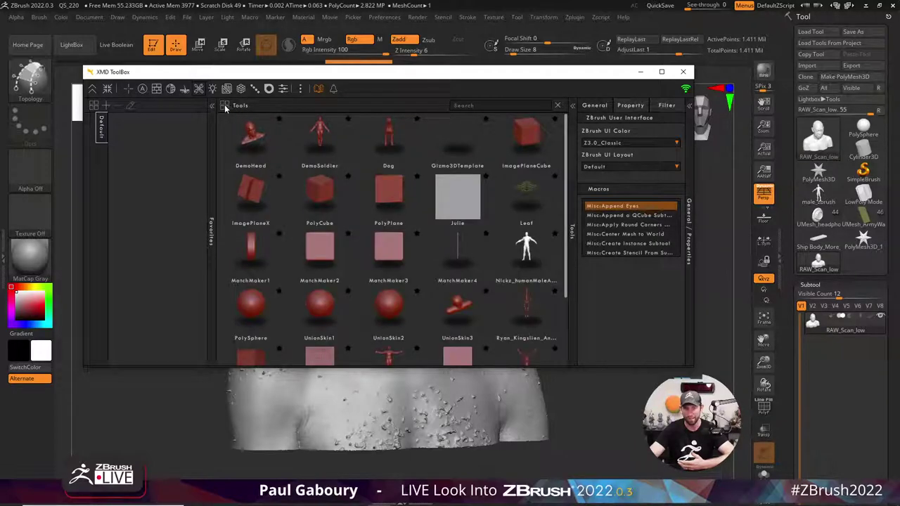
click(225, 107)
click(225, 107)
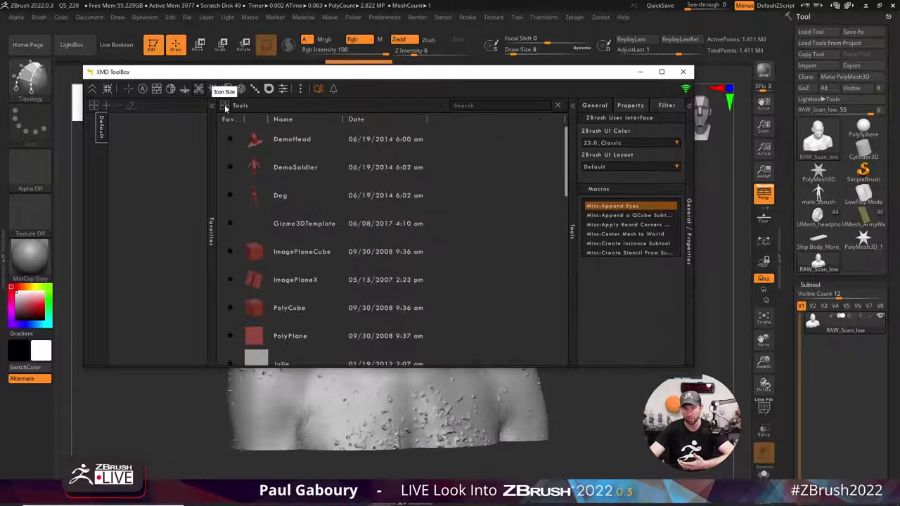
click(225, 107)
click(225, 107)
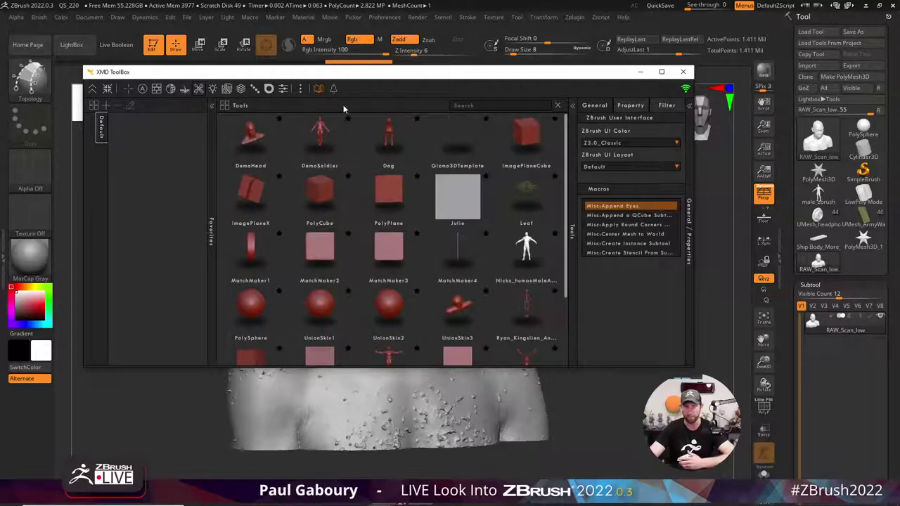
click(318, 89)
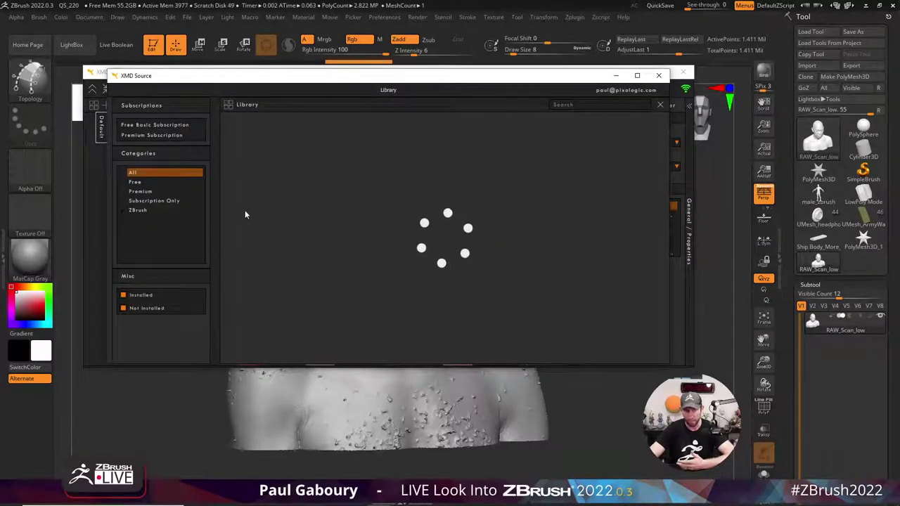
Filter the XMD Source library to free assets and download the XMD_Crevice02 brush from Stroke 02.
click(139, 182)
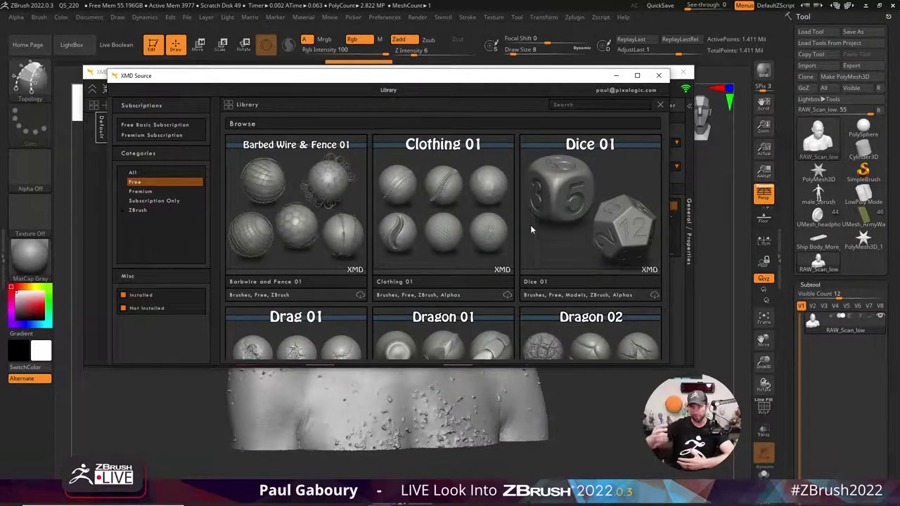
scroll(514, 236, down, 3)
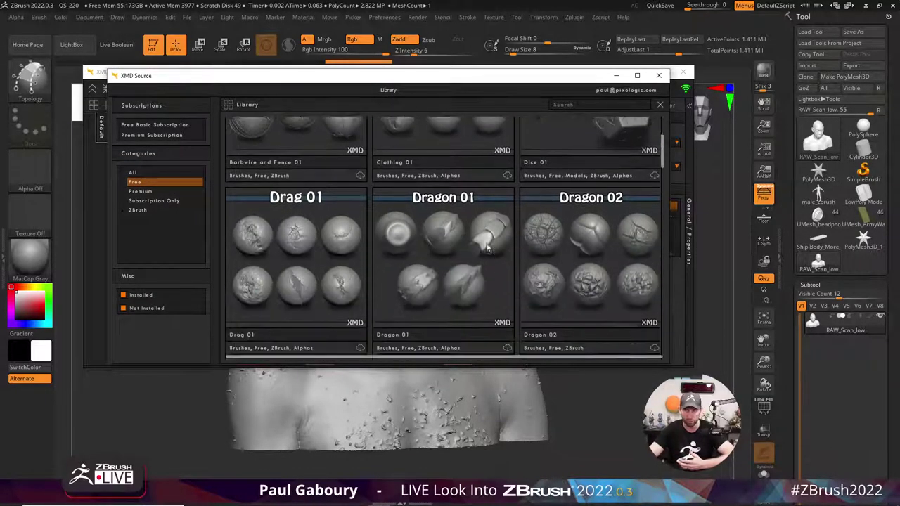
scroll(485, 246, down, 3)
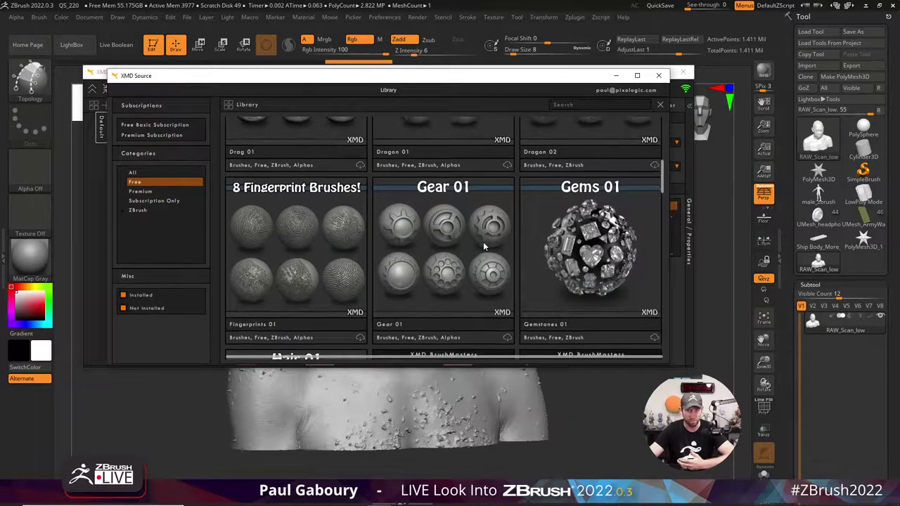
scroll(472, 246, down, 6)
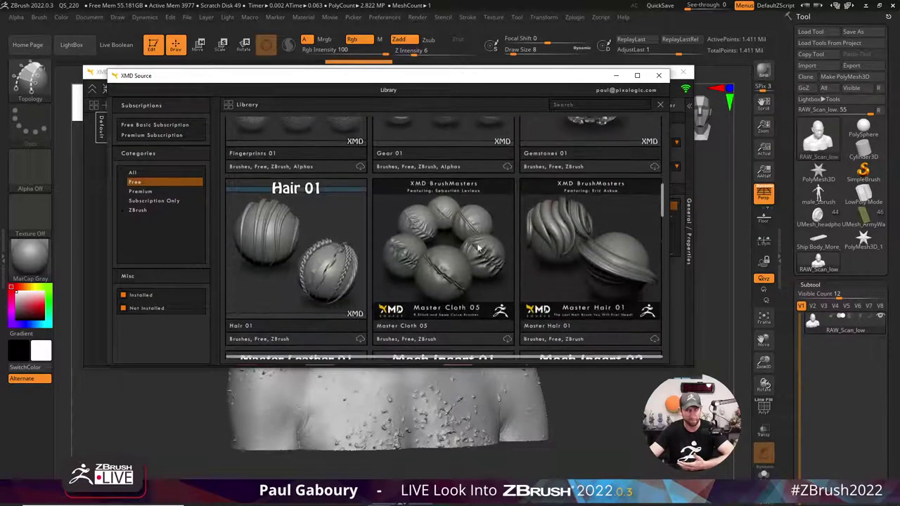
scroll(478, 248, down, 9)
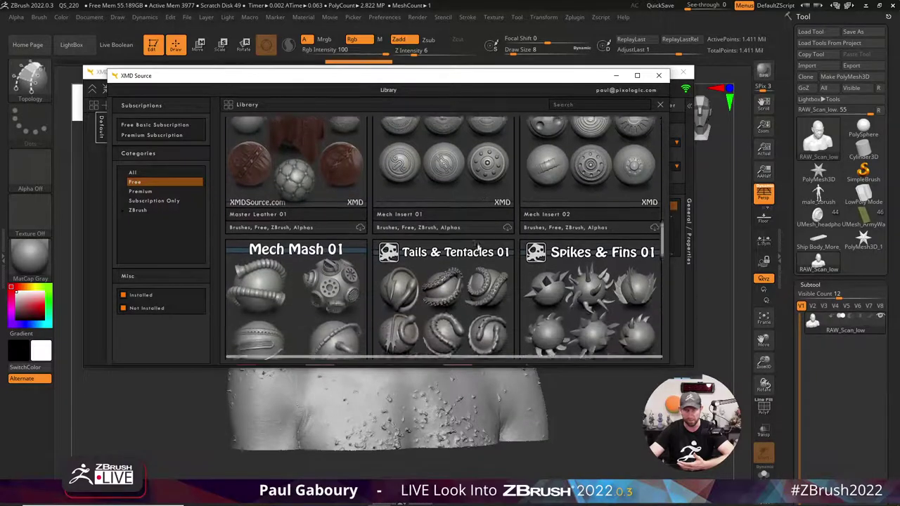
scroll(478, 247, down, 10)
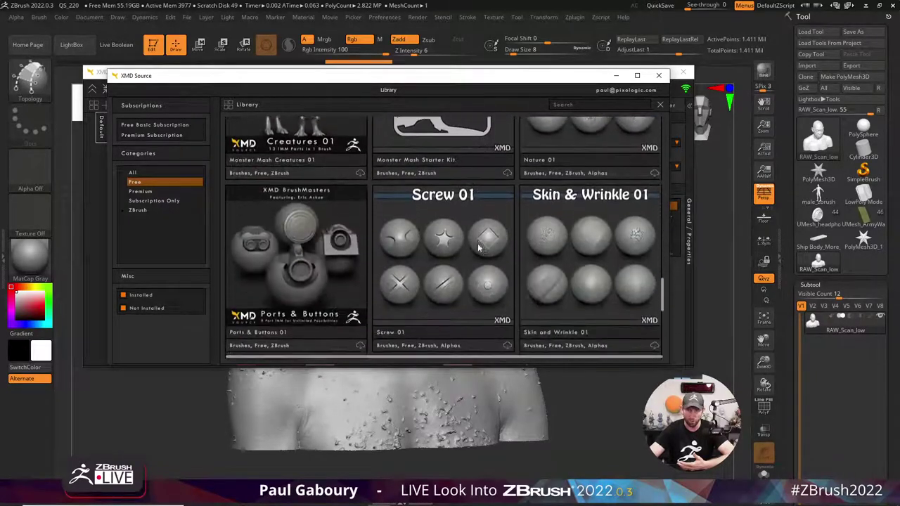
scroll(478, 247, down, 3)
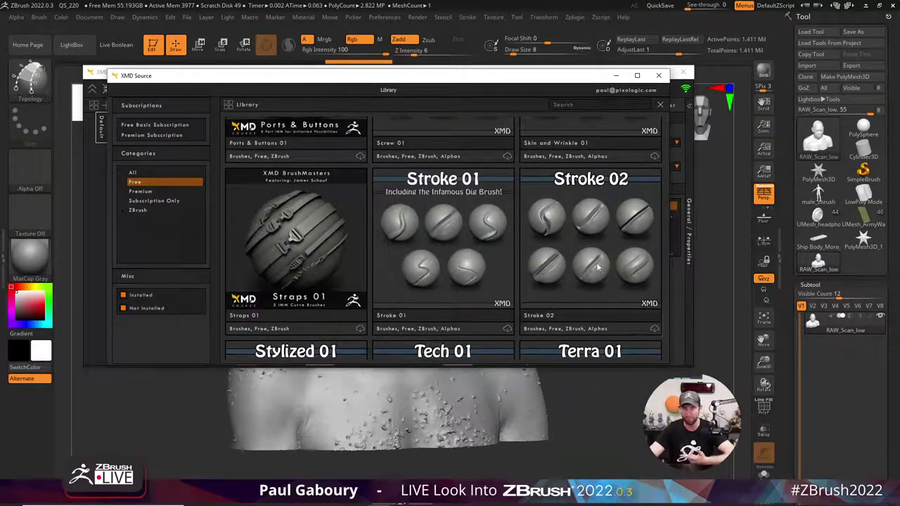
click(570, 237)
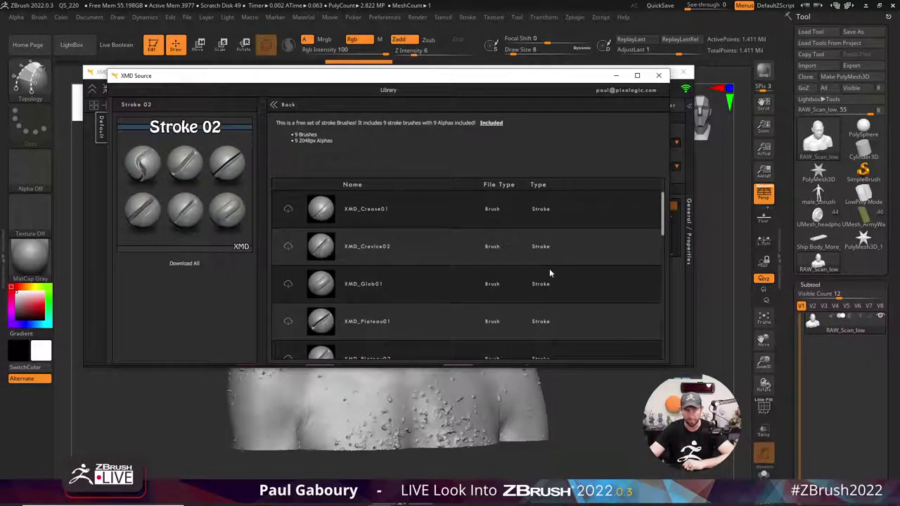
scroll(549, 268, down, 1)
scroll(430, 270, up, 1)
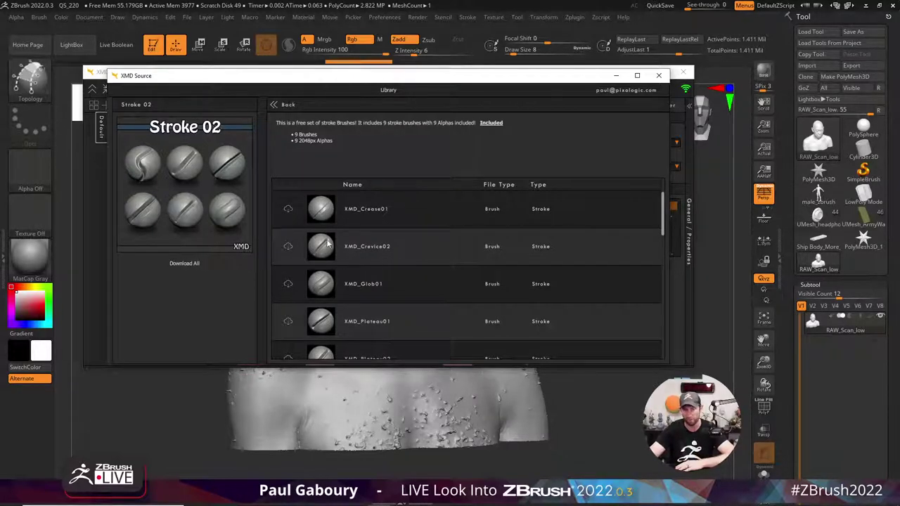
click(287, 247)
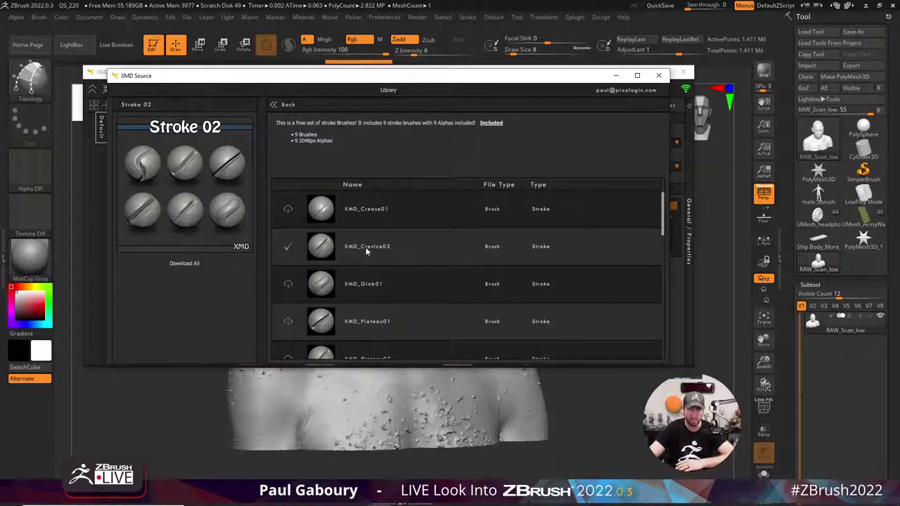
Close XMD Source and search the ToolBox brush library for 'xmd'.
click(659, 75)
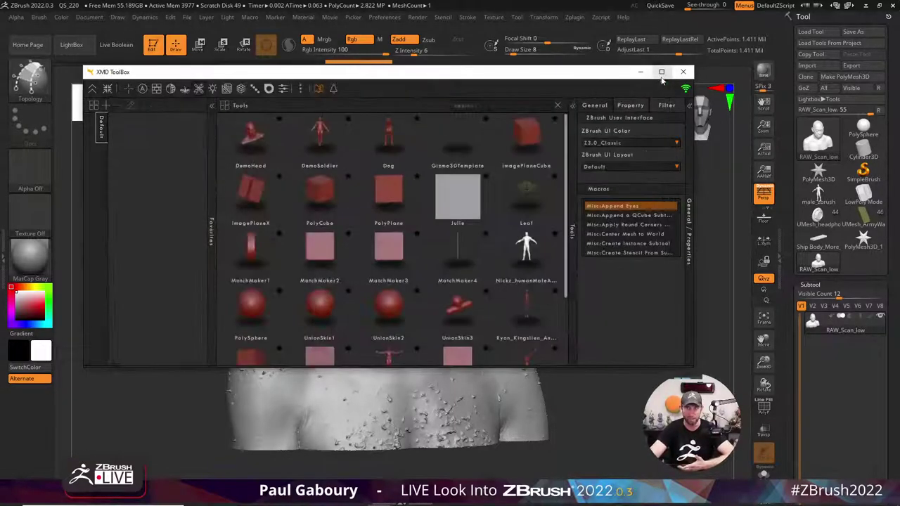
click(128, 90)
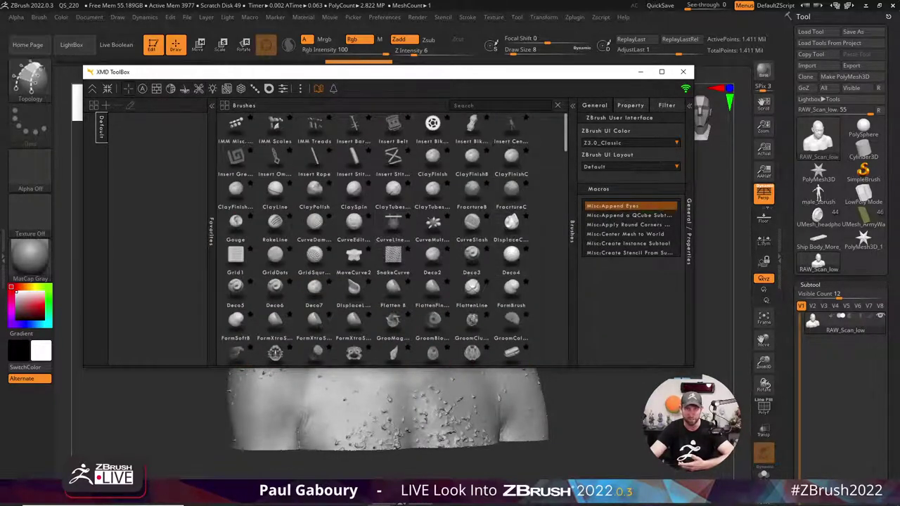
text(xmd)
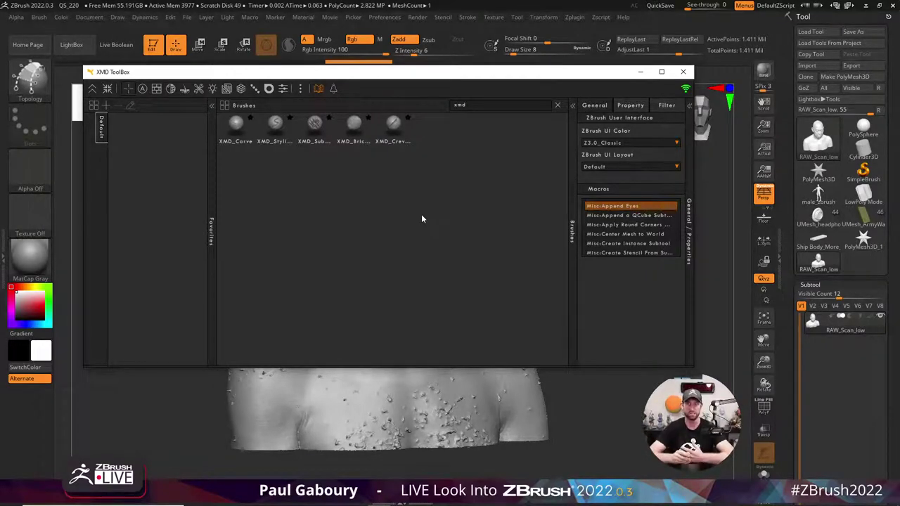
Star the XMD_Crevice, XMD_Bricks and XMD_Stylize brushes into the Default favorites.
click(409, 119)
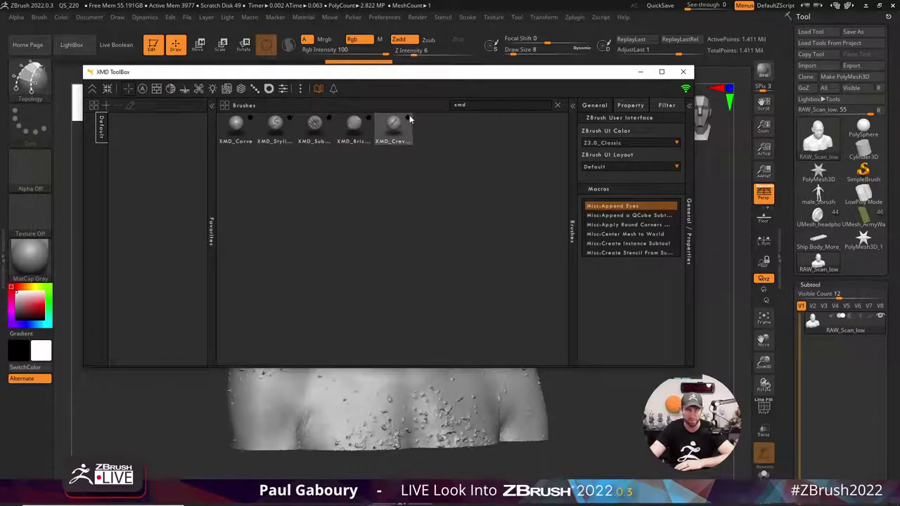
click(368, 119)
click(289, 118)
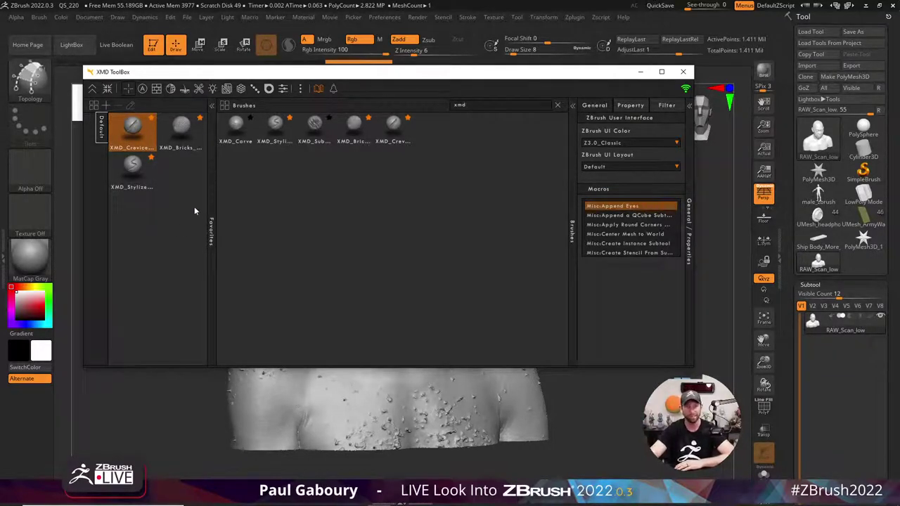
click(181, 128)
click(630, 105)
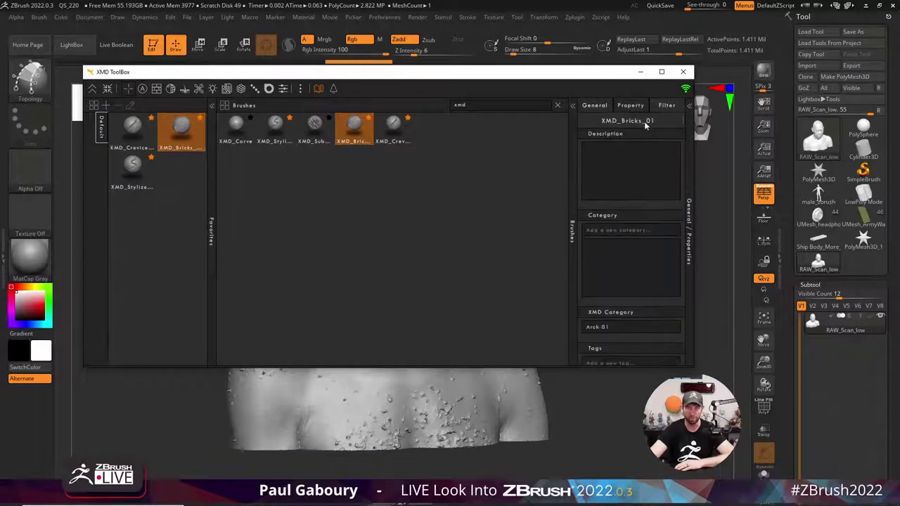
scroll(645, 212, down, 3)
scroll(645, 211, up, 3)
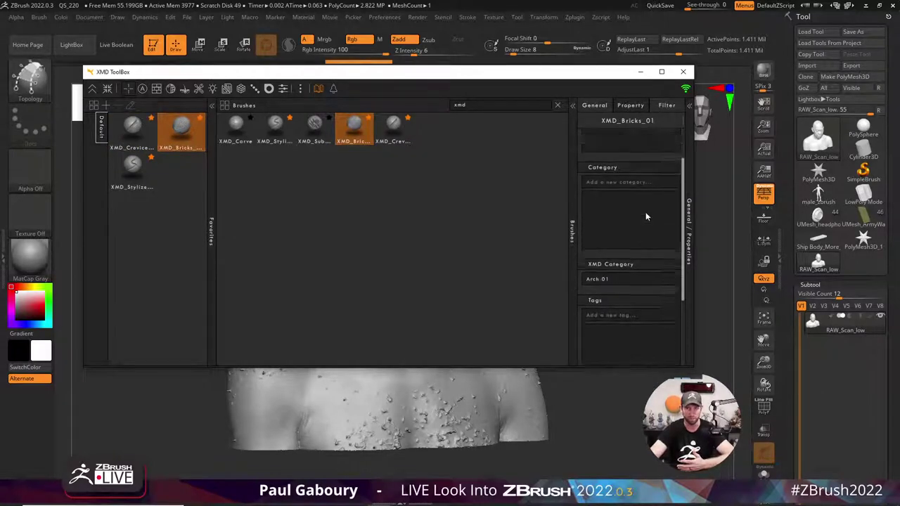
scroll(665, 148, down, 5)
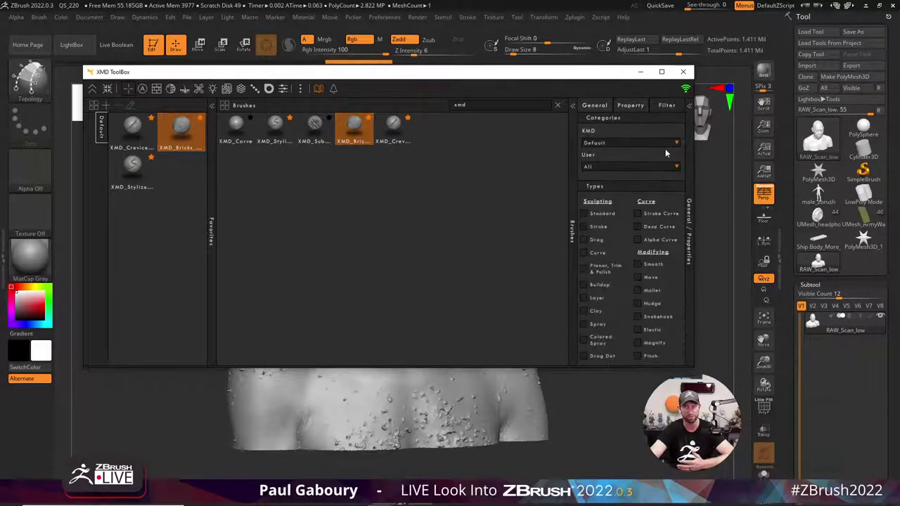
scroll(624, 212, down, 3)
scroll(624, 241, down, 6)
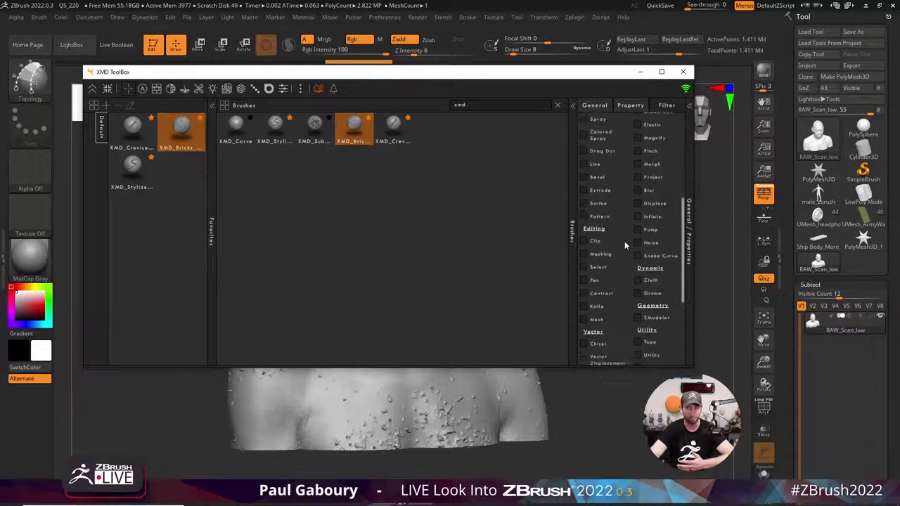
scroll(625, 243, up, 8)
scroll(626, 243, up, 2)
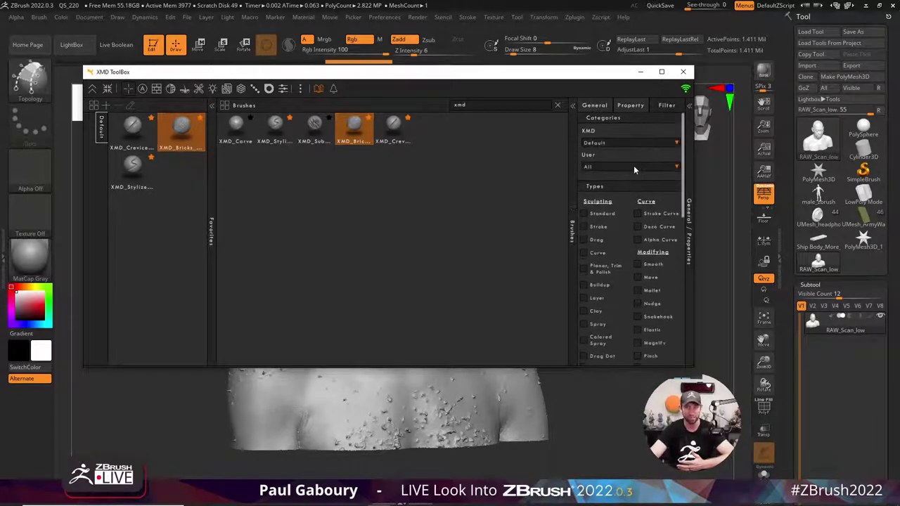
click(594, 105)
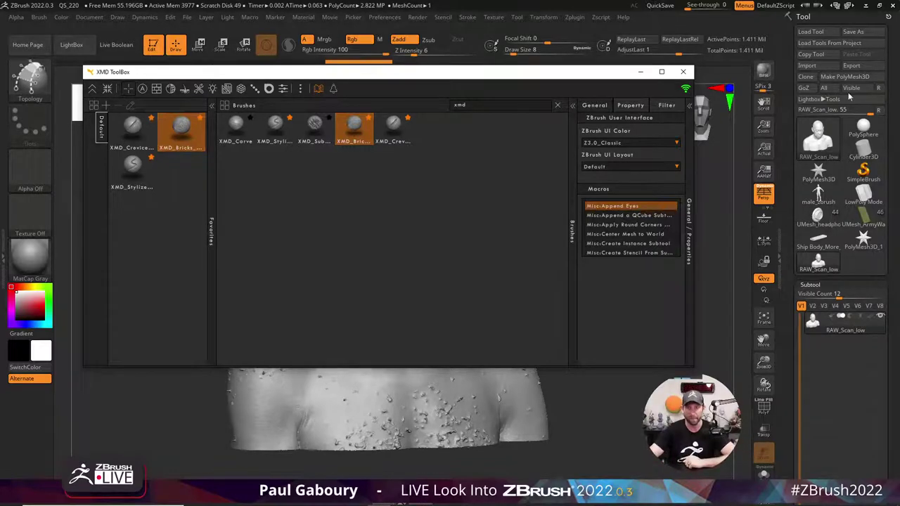
Load the XMD_Stylized_03 brush from XMD ToolBox Favorites, set to Zsub at Z Intensity 55.
click(682, 71)
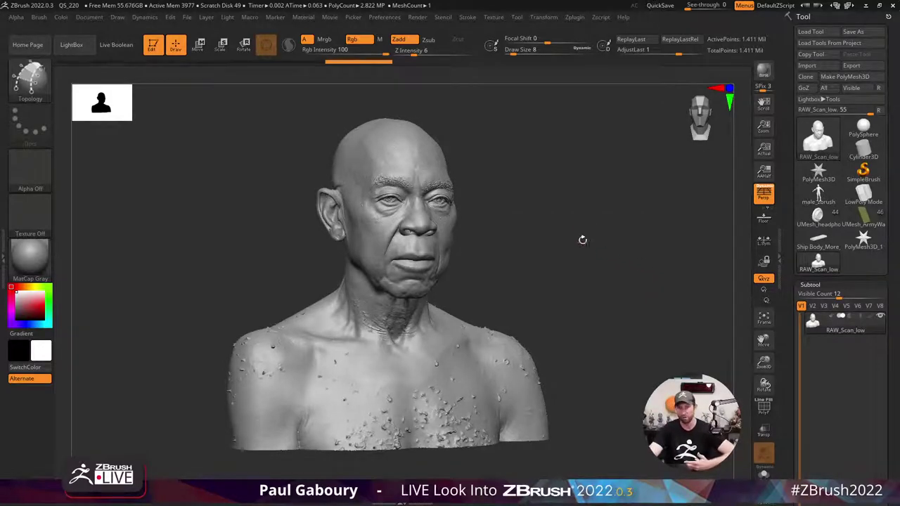
key(ctrl+shift+x)
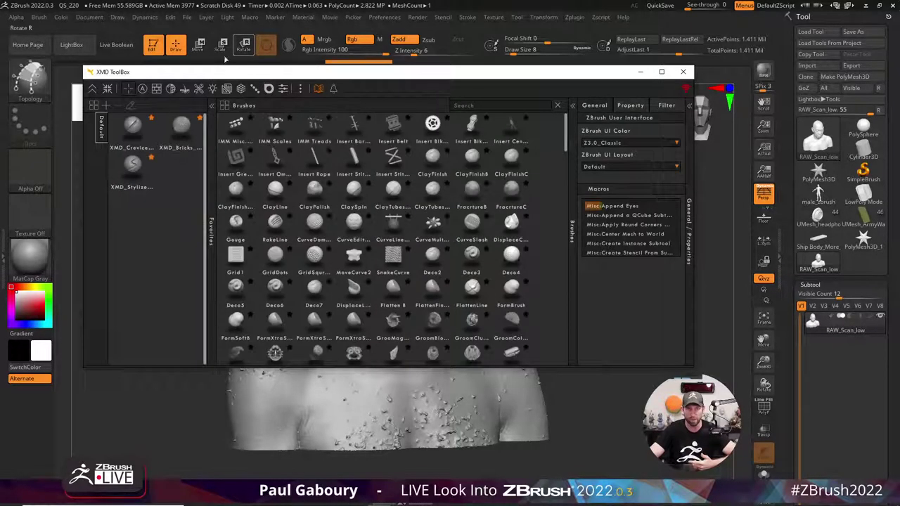
click(187, 17)
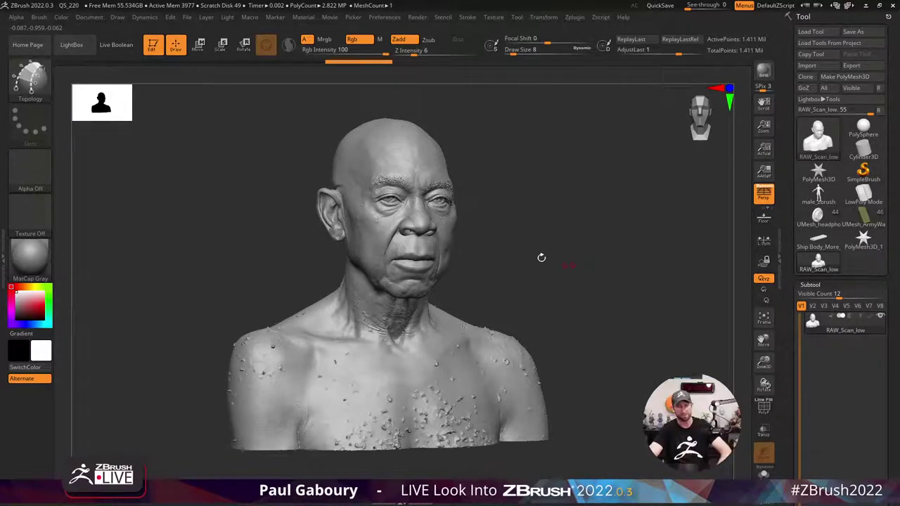
key(alt+Tab)
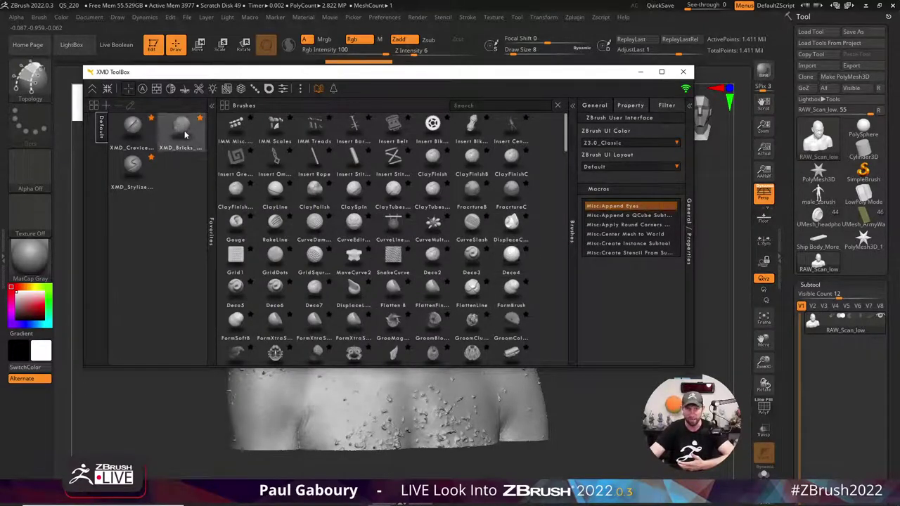
click(131, 170)
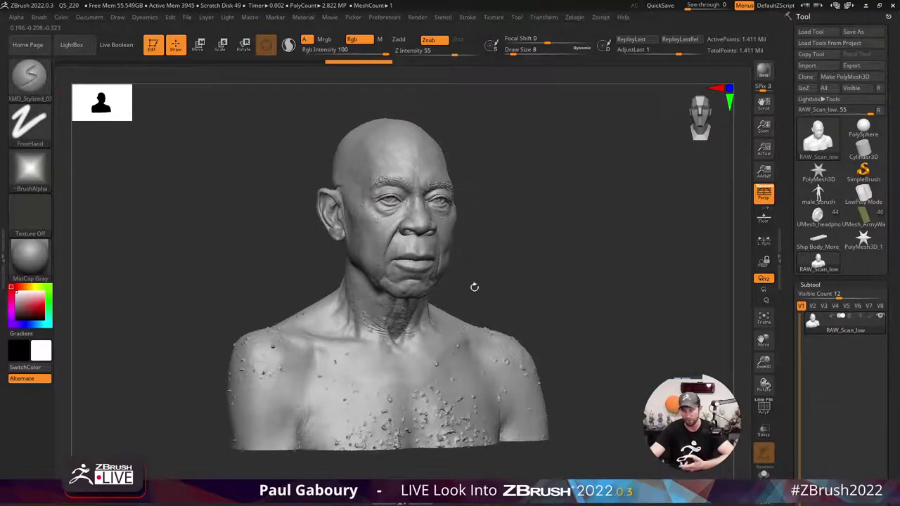
Raise Draw Size to 62 and carve an S-shaped groove across the bust's left chest.
key(s)
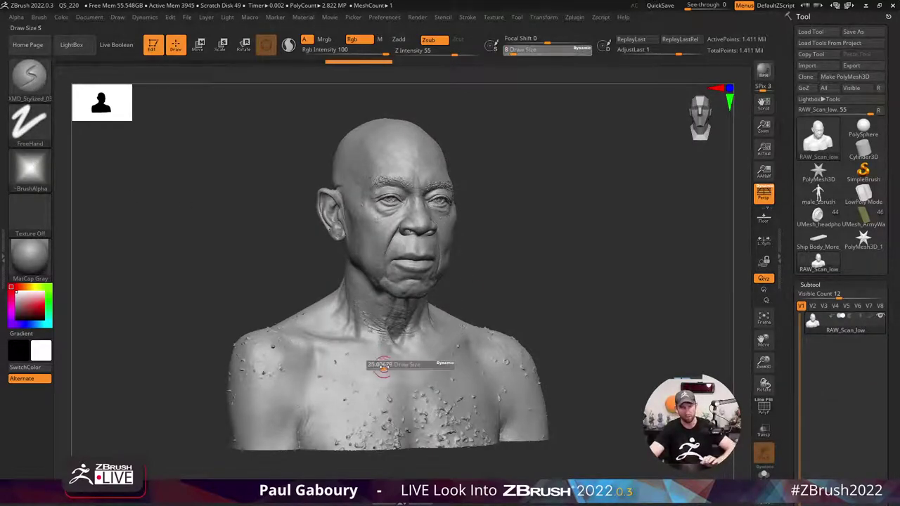
mouse_move(376, 366)
mouse_down()
mouse_move(320, 392)
mouse_move(329, 432)
mouse_up()
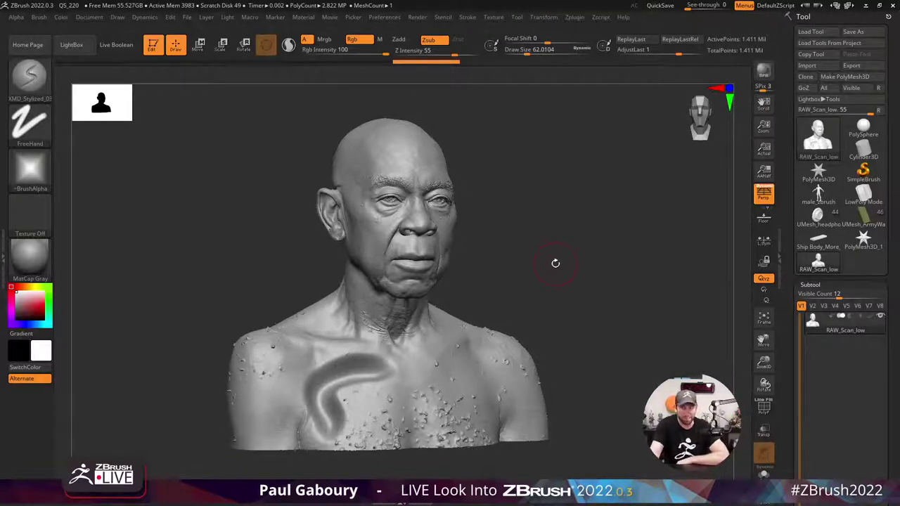
Switch the active tool to UMesh_headphones and orbit it to a new angle.
click(817, 216)
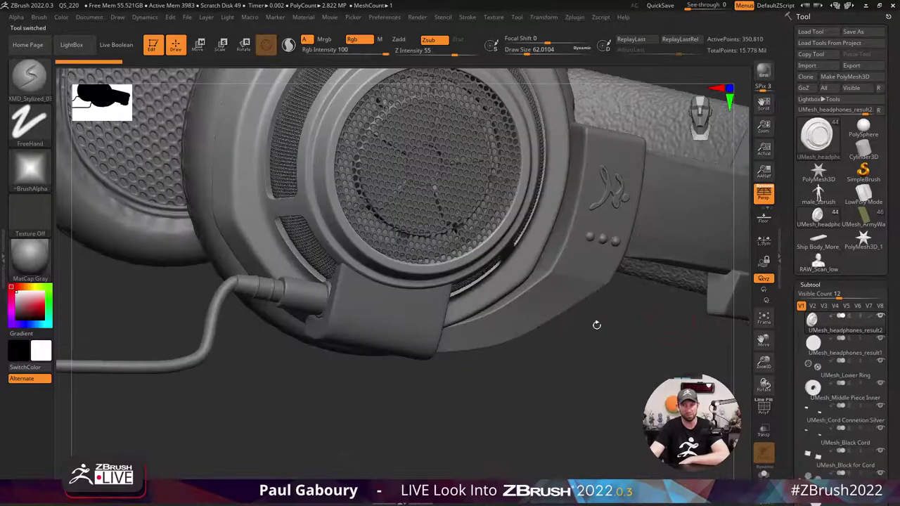
mouse_move(614, 365)
mouse_down()
mouse_move(593, 355)
mouse_move(628, 337)
mouse_move(581, 402)
mouse_move(599, 441)
mouse_move(605, 437)
mouse_up()
key(ctrl)
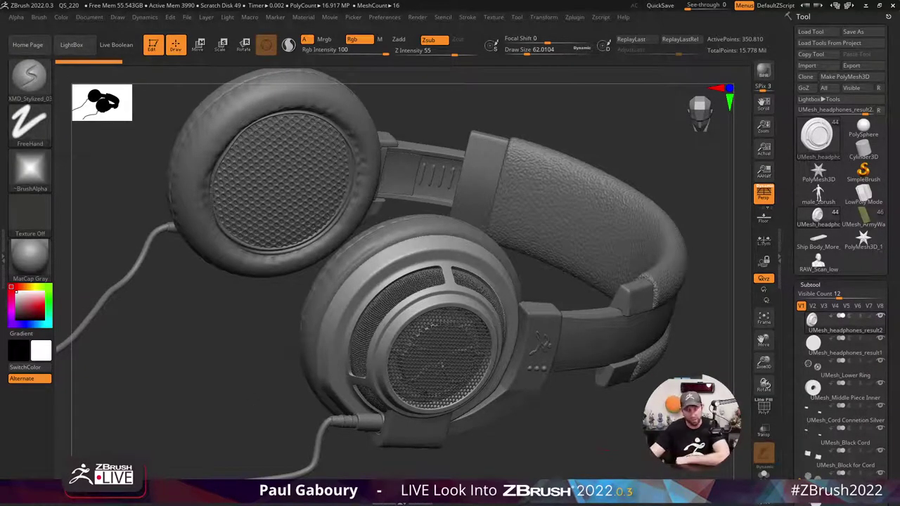
drag(893, 350, 891, 242)
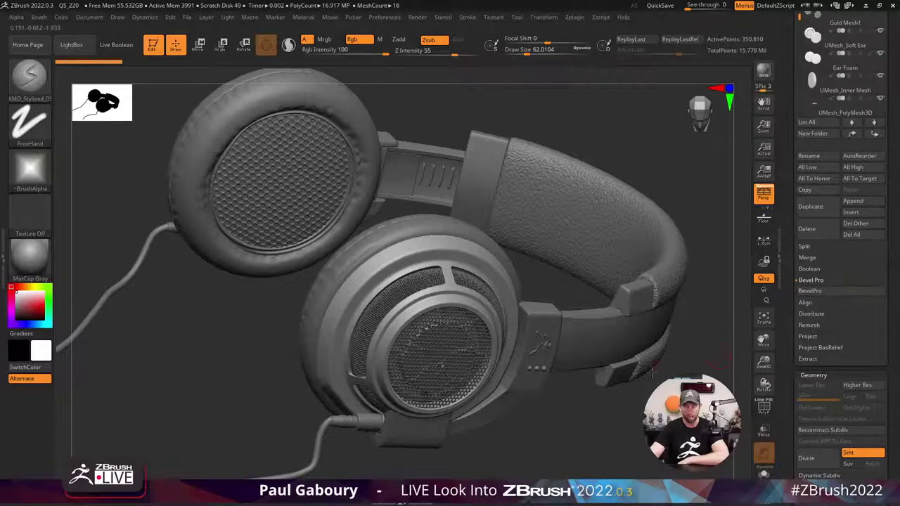
Turn on PolyFrame and zoom in on the ear cup ring's red, blue and green polygroups.
key(shift+f)
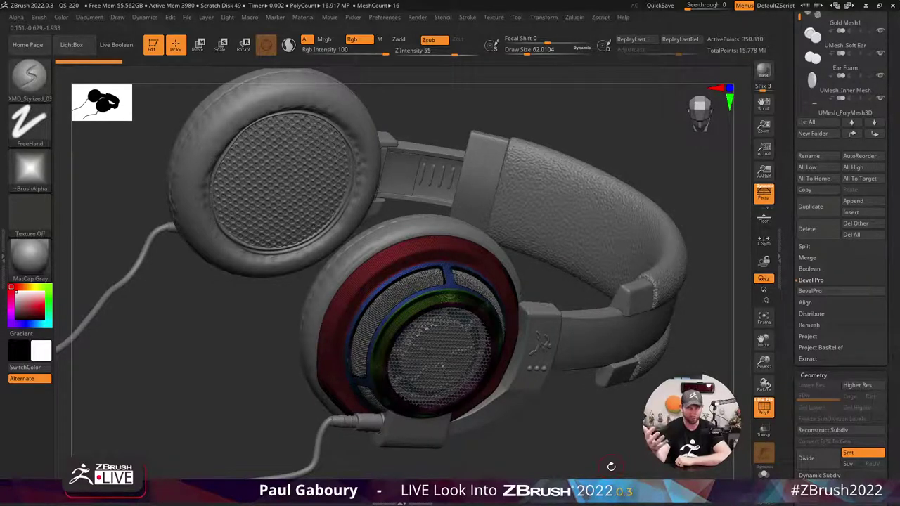
alt+drag(605, 440, 579, 415)
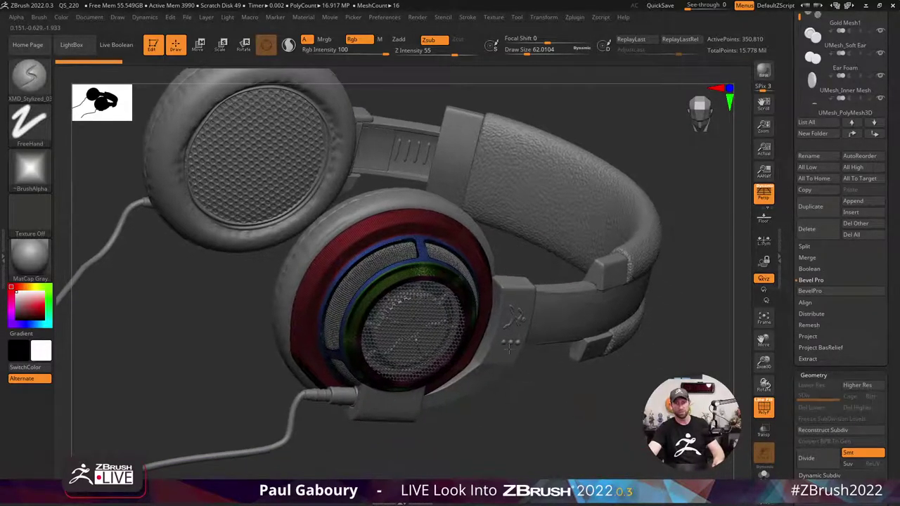
ctrl+right_drag(428, 264, 127, 102)
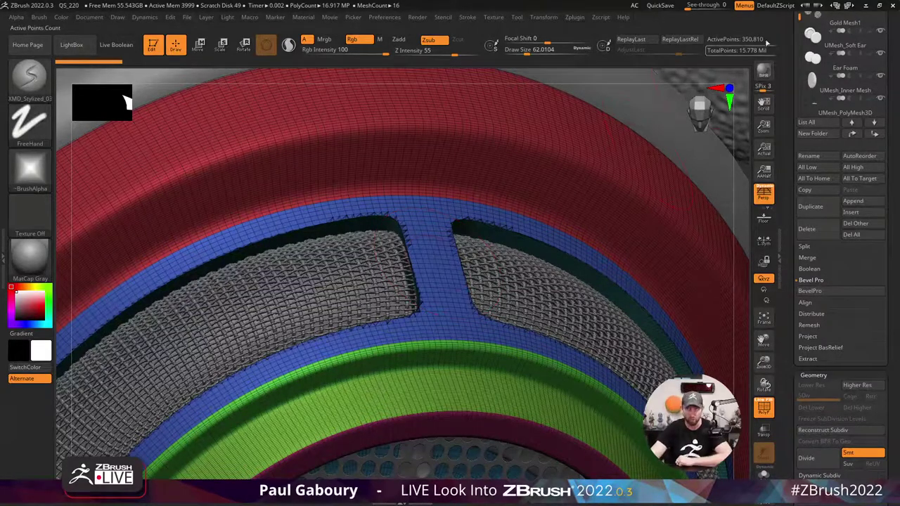
key(ctrl+shift)
ctrl+shift+click(437, 268)
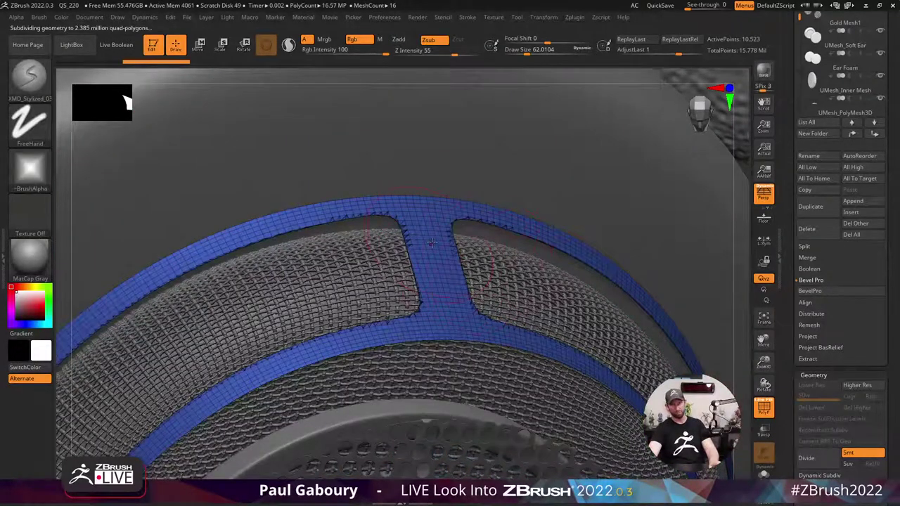
key(ctrl+shift)
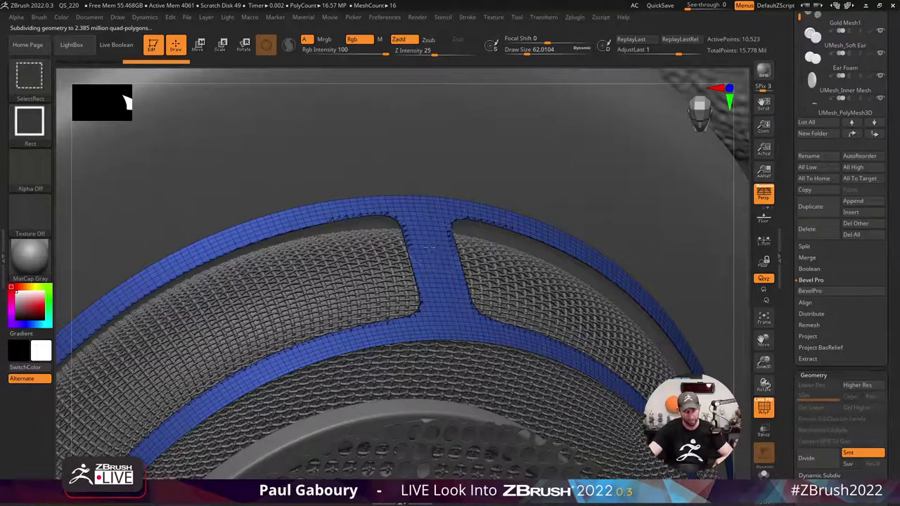
ctrl+shift+click(382, 218)
right_drag(382, 218, 394, 224)
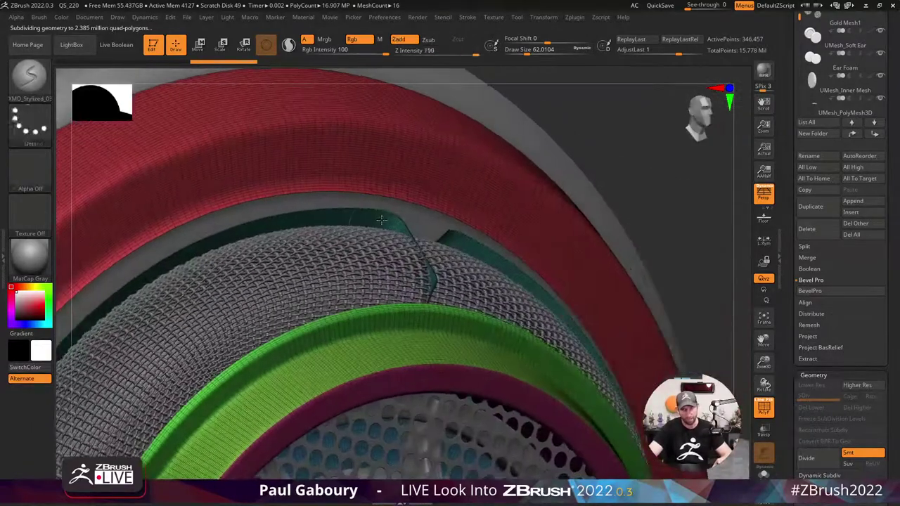
key(ctrl+shift)
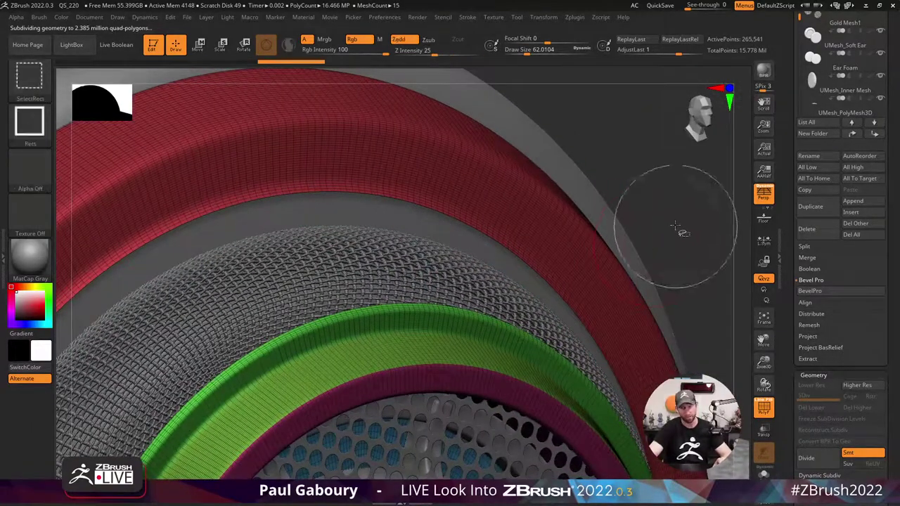
ctrl+shift+drag(675, 231, 699, 268)
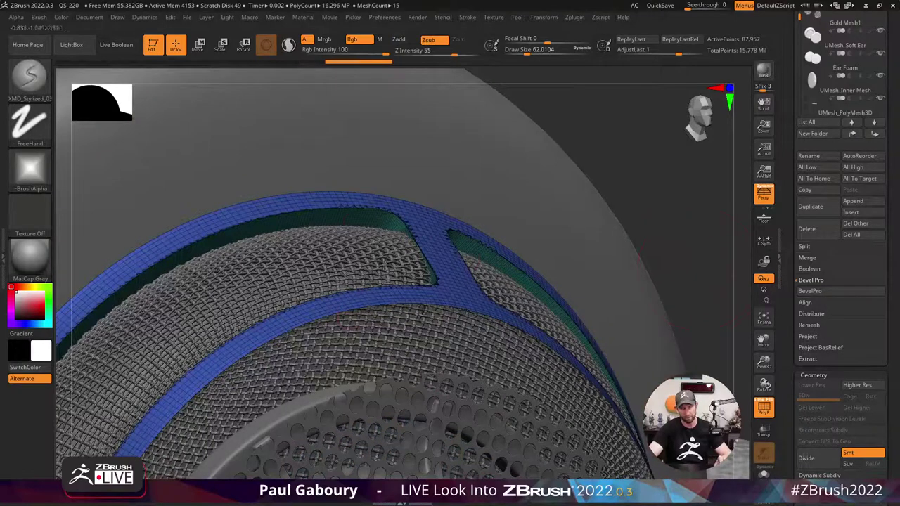
key(shift+f)
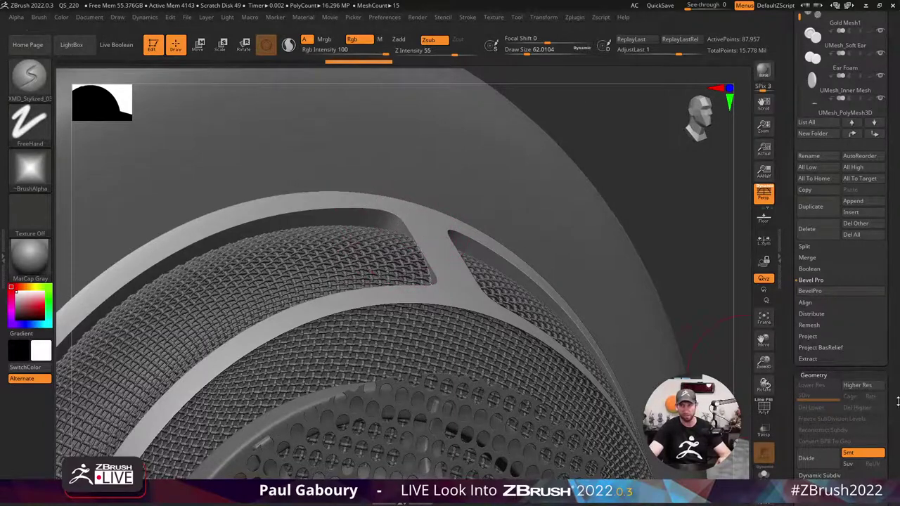
scroll(894, 402, down, 5)
scroll(877, 307, down, 6)
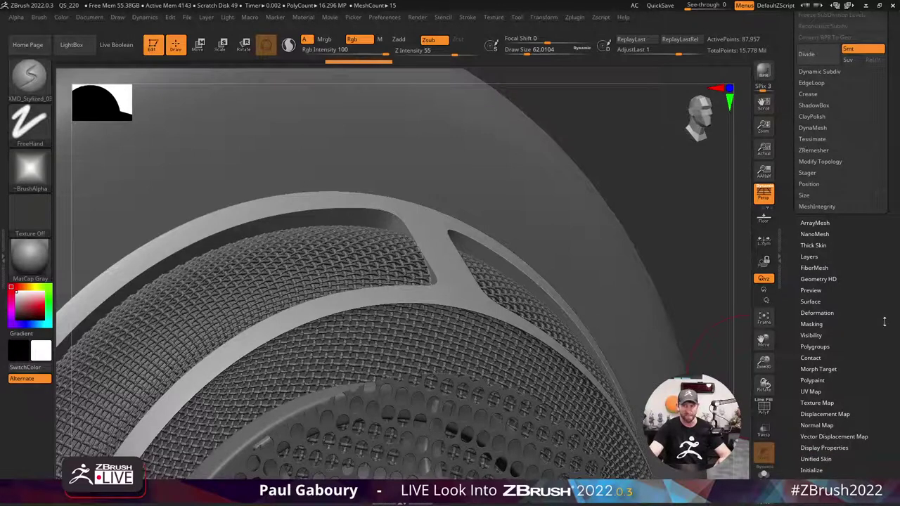
Set MaskByFeature to Groups only, with Crease and Border off, and isolate the ring in Solo Mode.
shift+click(820, 324)
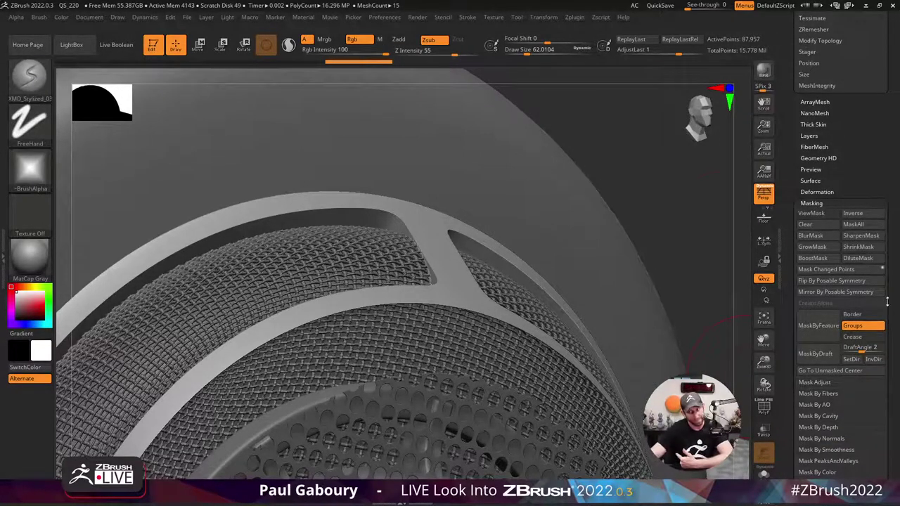
scroll(850, 176, up, 10)
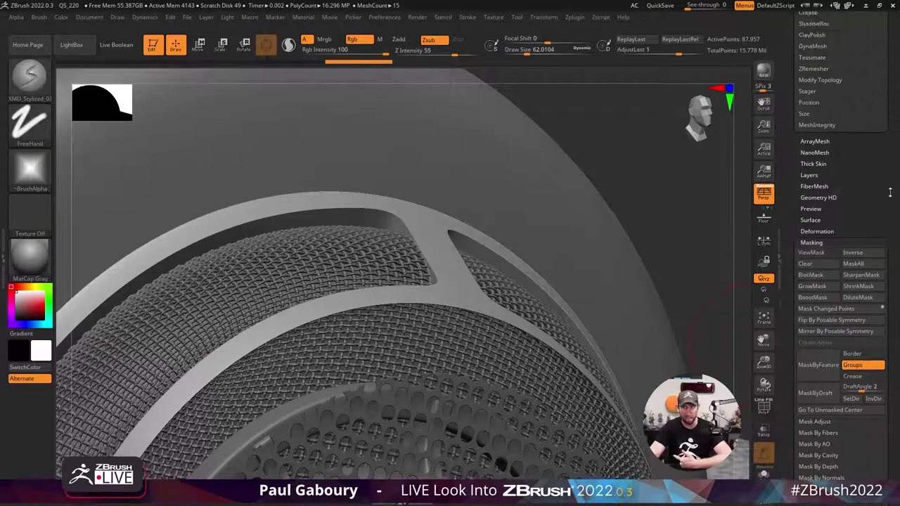
scroll(895, 282, down, 10)
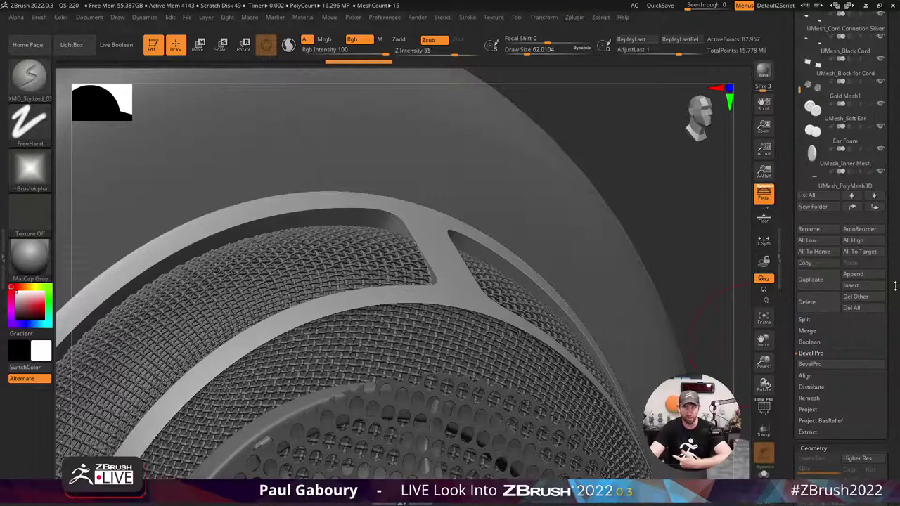
scroll(896, 209, down, 5)
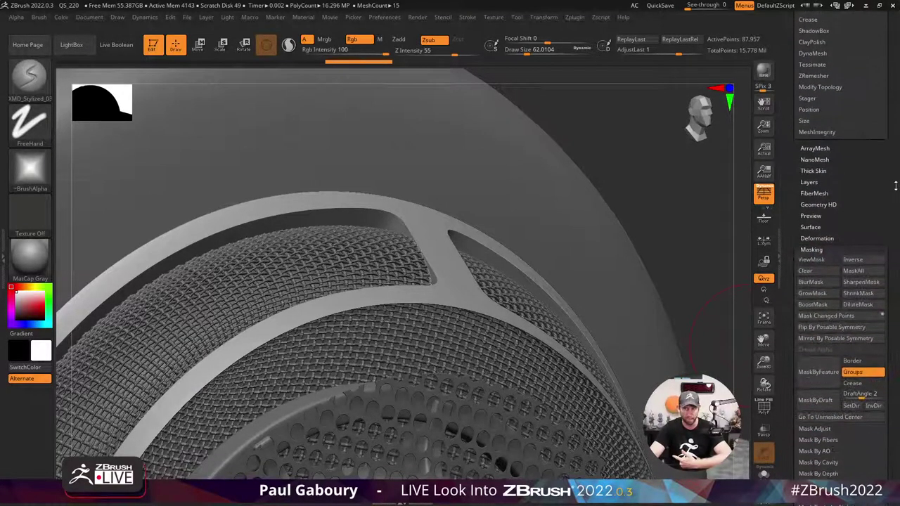
scroll(884, 130, down, 1)
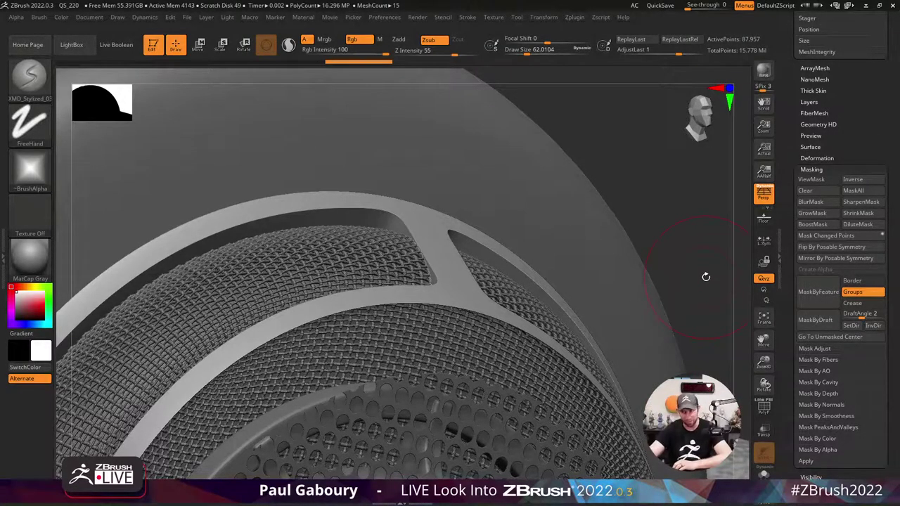
click(859, 303)
click(859, 280)
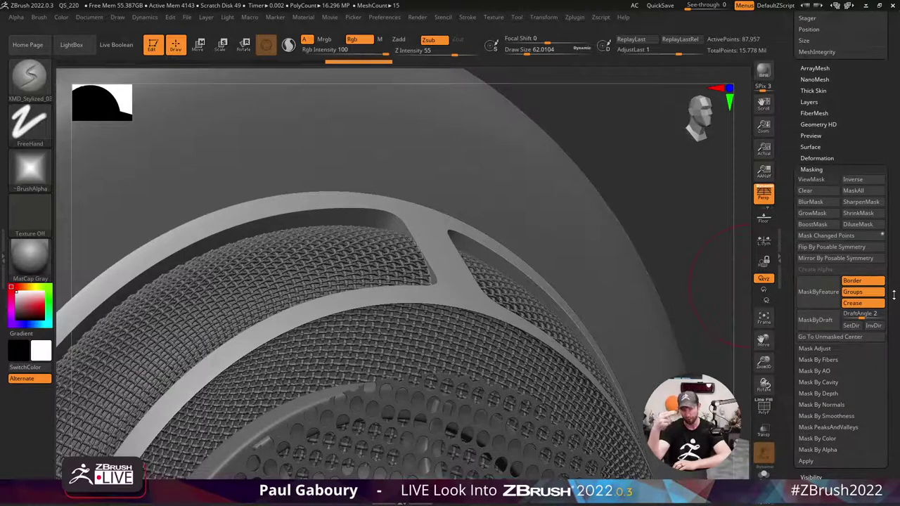
click(858, 303)
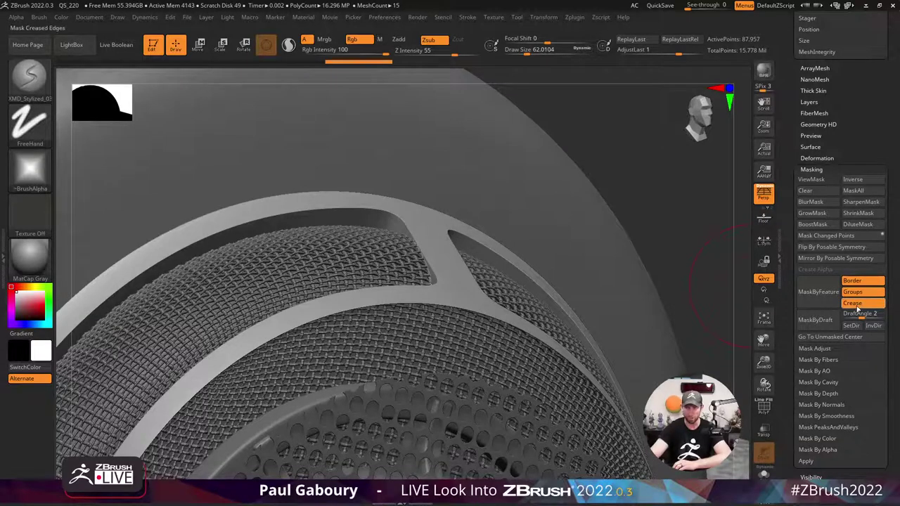
click(859, 283)
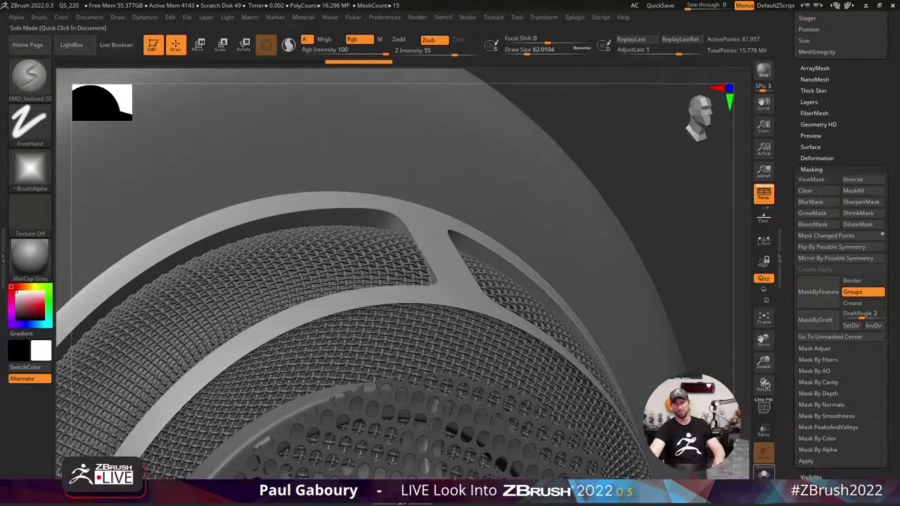
click(763, 472)
drag(289, 203, 665, 337)
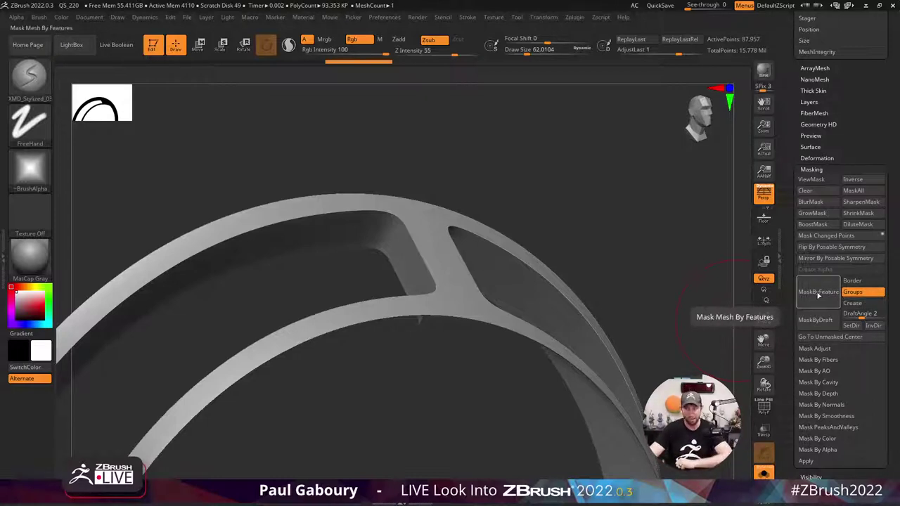
Mask the ring along polygroup edges, invert the mask, then clear it completely.
click(816, 292)
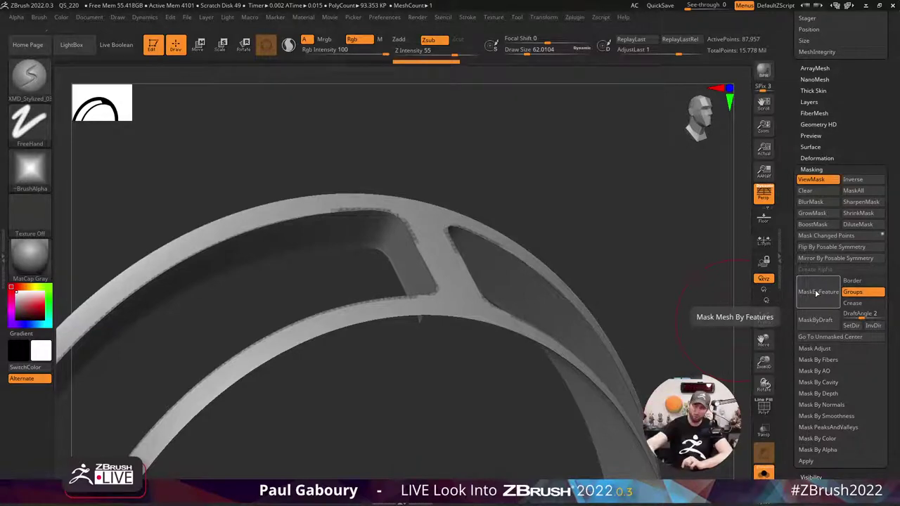
ctrl+shift+click(633, 253)
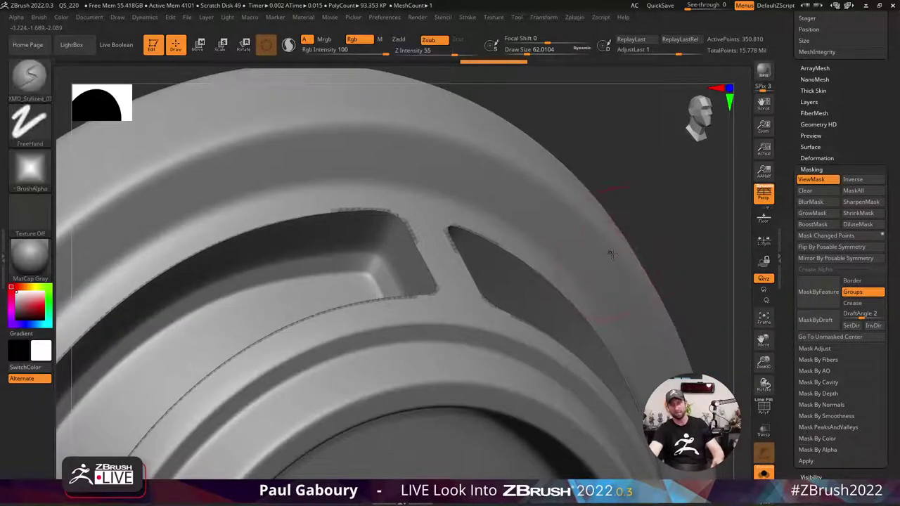
key(ctrl)
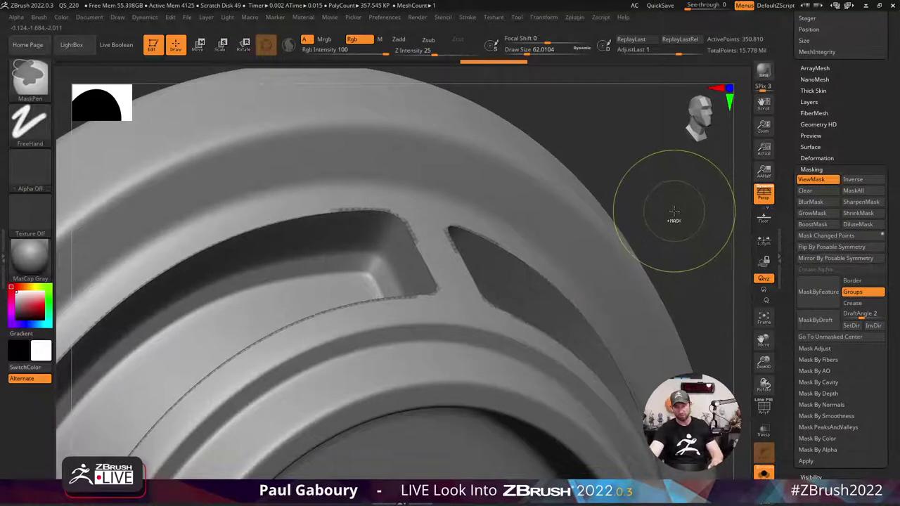
ctrl+click(674, 209)
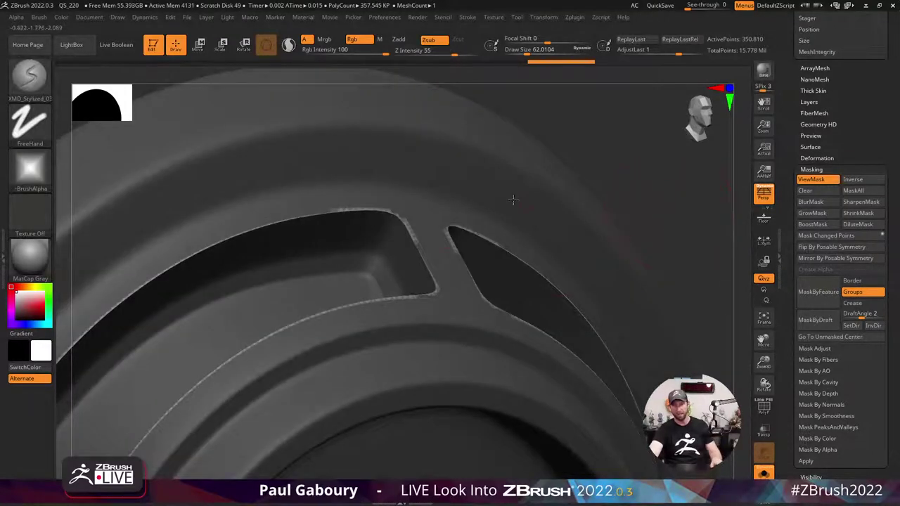
ctrl+click(470, 196)
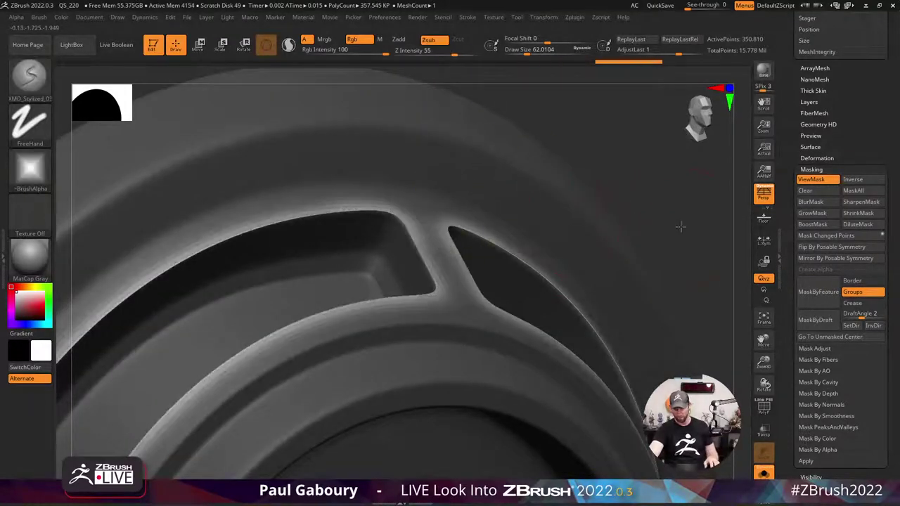
drag(680, 226, 685, 218)
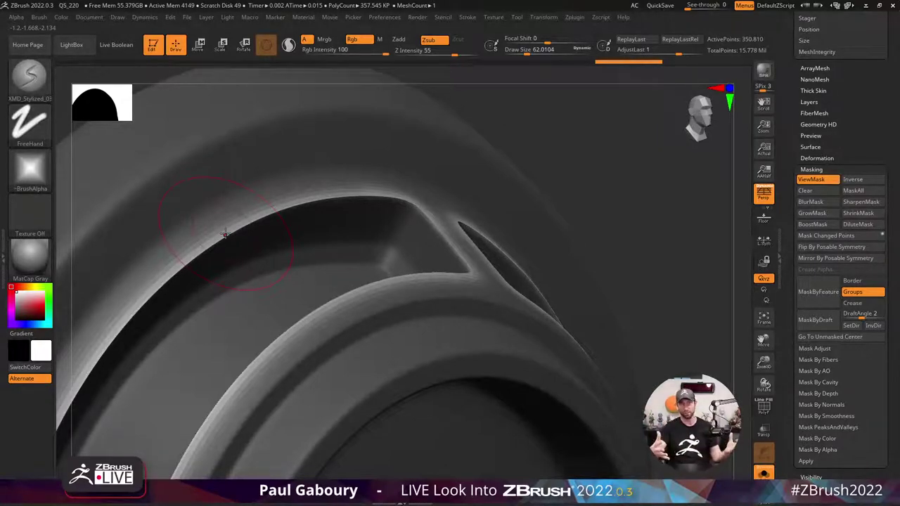
Switch to the Standard brush, frame the ring, and turn off Solo Mode to show all parts.
key(b)
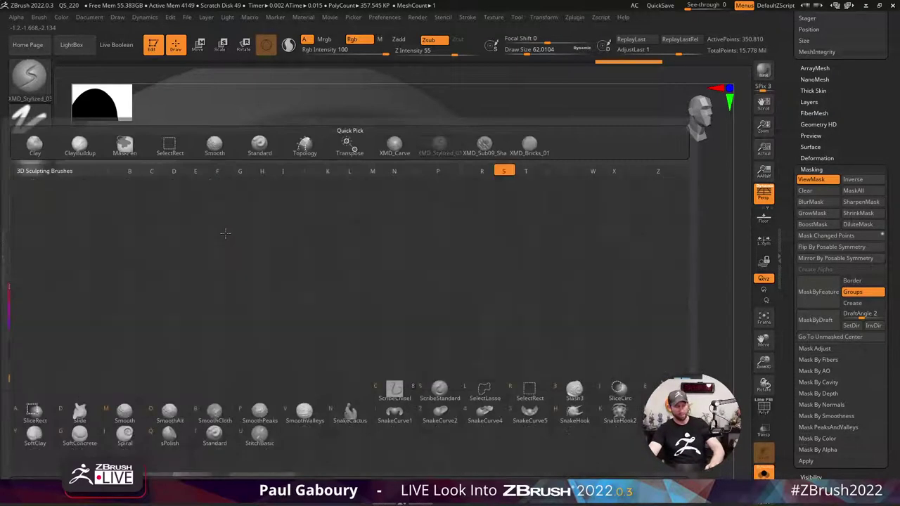
key(s)
key(t)
key(f)
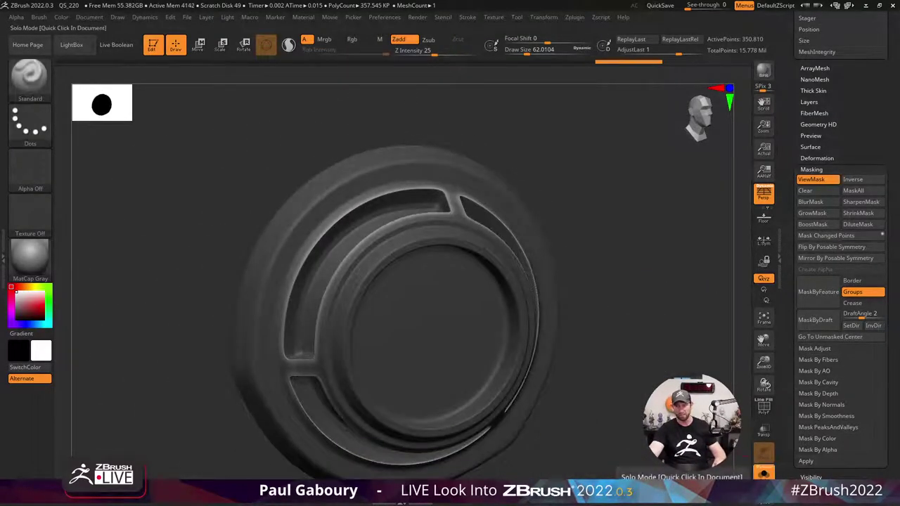
ctrl+shift+click(634, 336)
scroll(890, 405, up, 10)
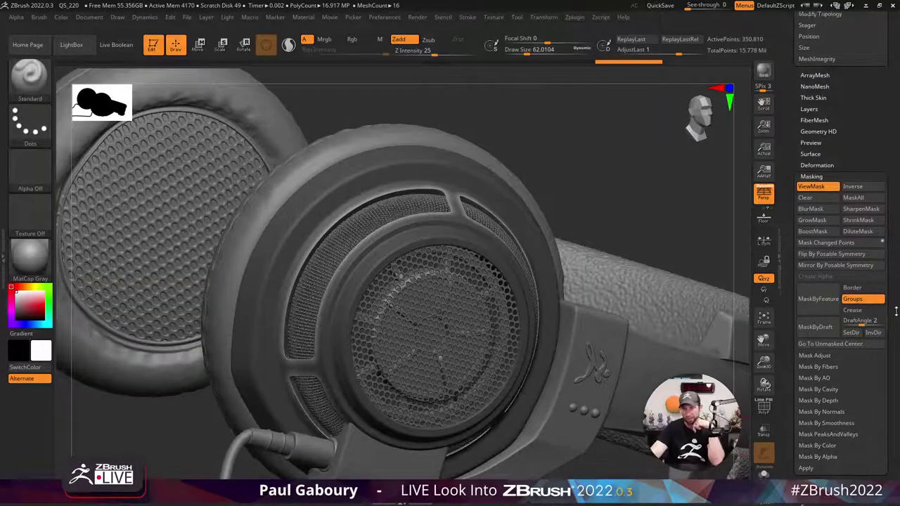
scroll(890, 405, up, 5)
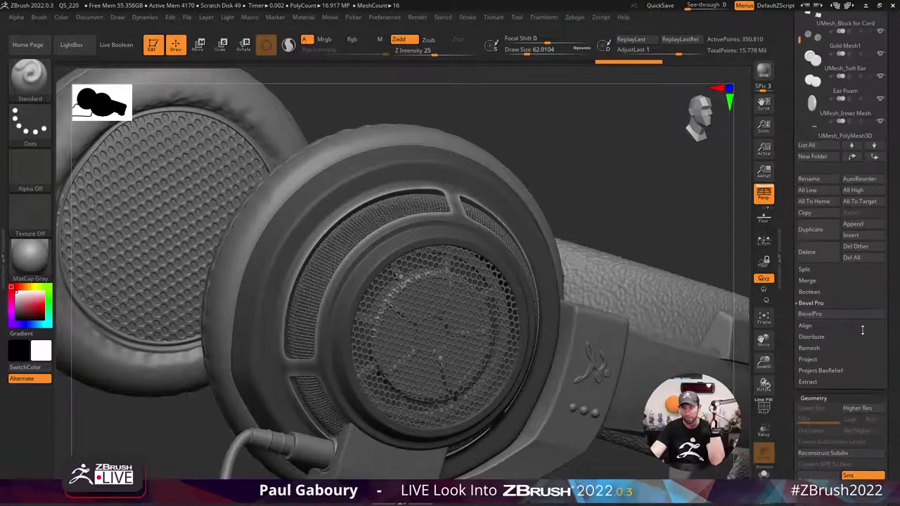
Send the ring to BevelPro and orbit its edge preview at Bevel Amount 0.200.
click(834, 317)
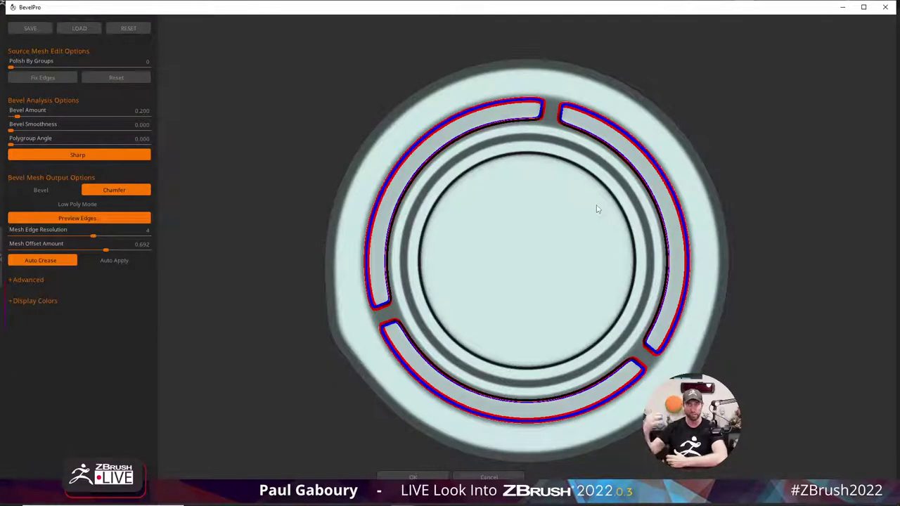
drag(753, 269, 867, 307)
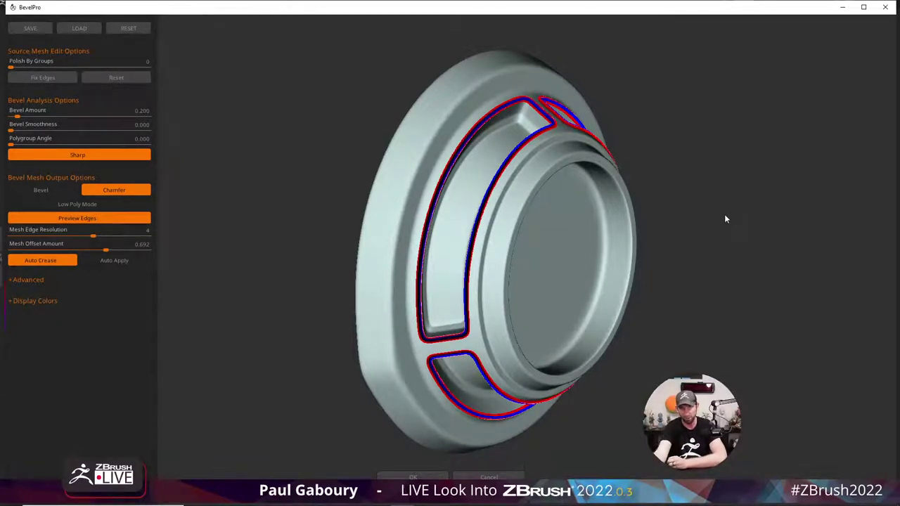
drag(748, 253, 588, 204)
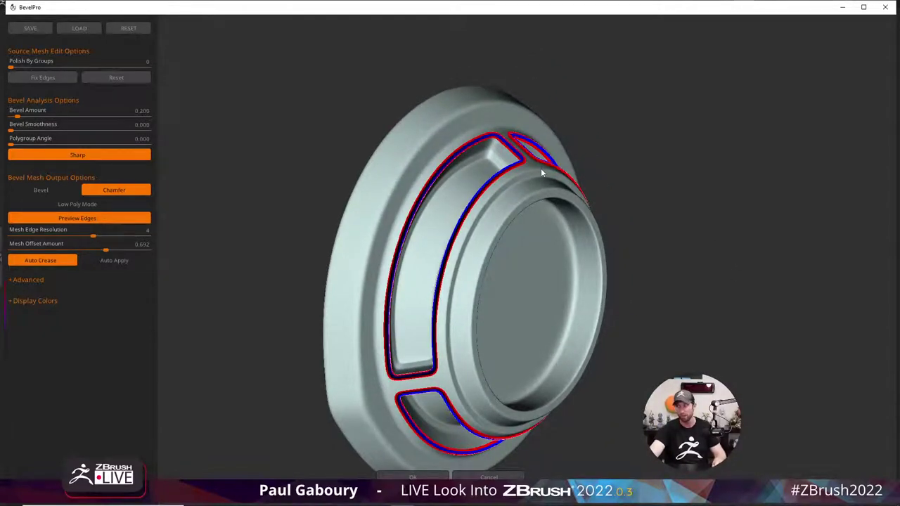
mouse_move(541, 168)
mouse_down()
mouse_move(519, 160)
mouse_move(534, 170)
mouse_up()
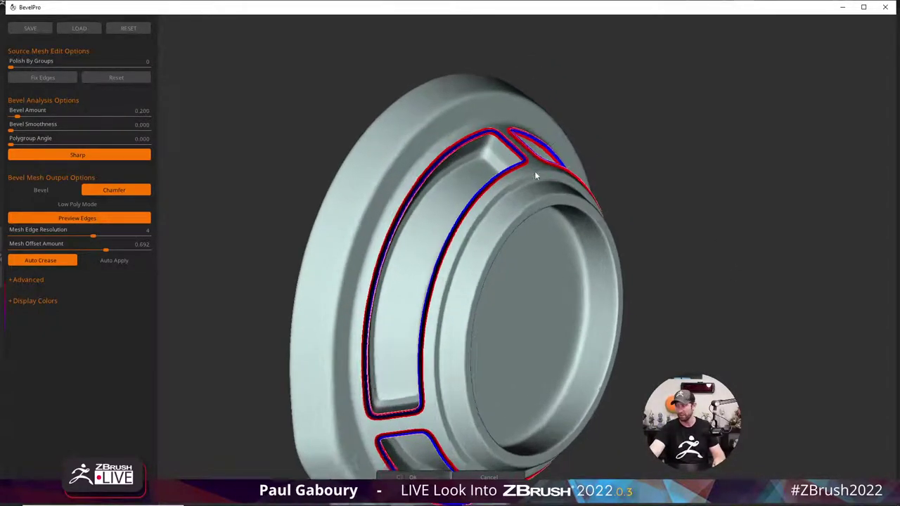
scroll(534, 171, up, 5)
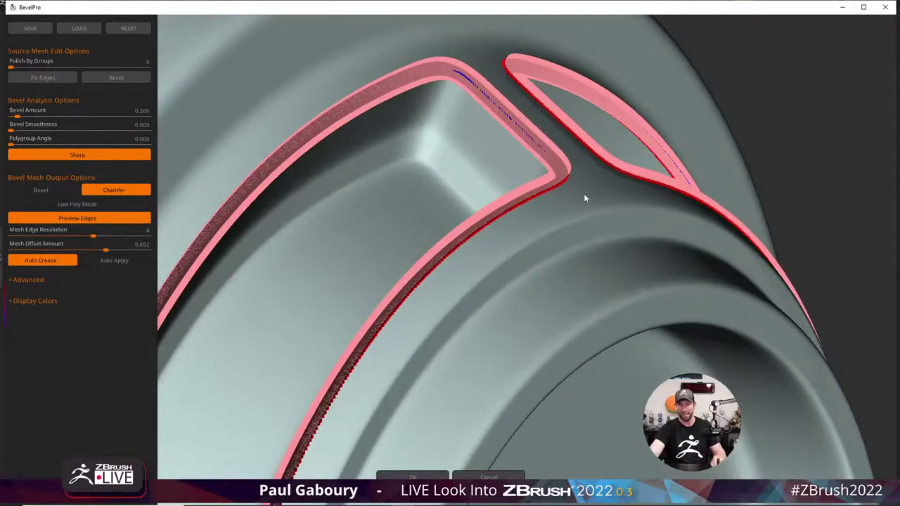
Turn off Preview Edges, set Bevel Mesh Output to rounded Bevel, and enable Auto Apply.
click(78, 218)
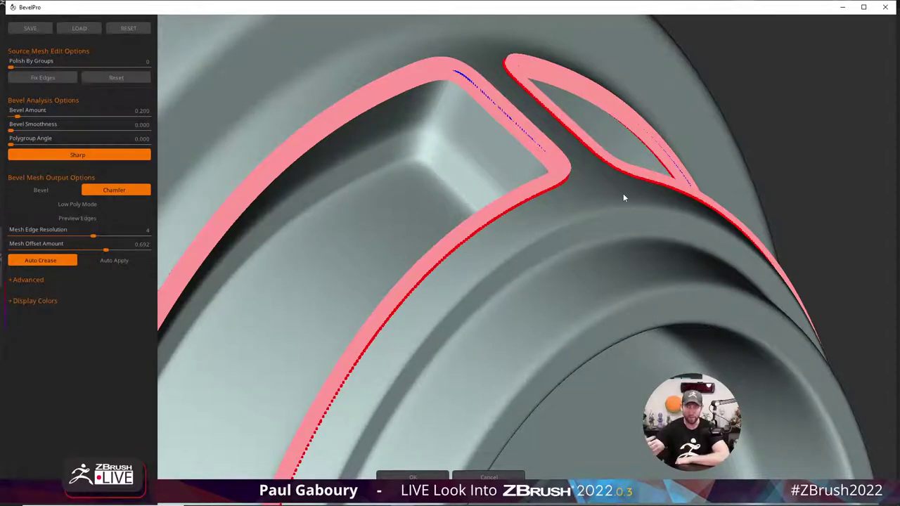
click(54, 191)
click(109, 190)
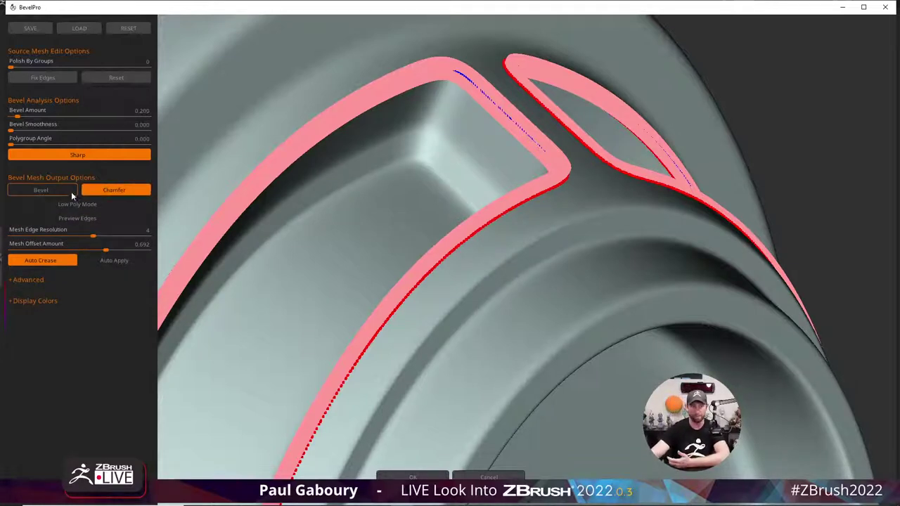
click(29, 189)
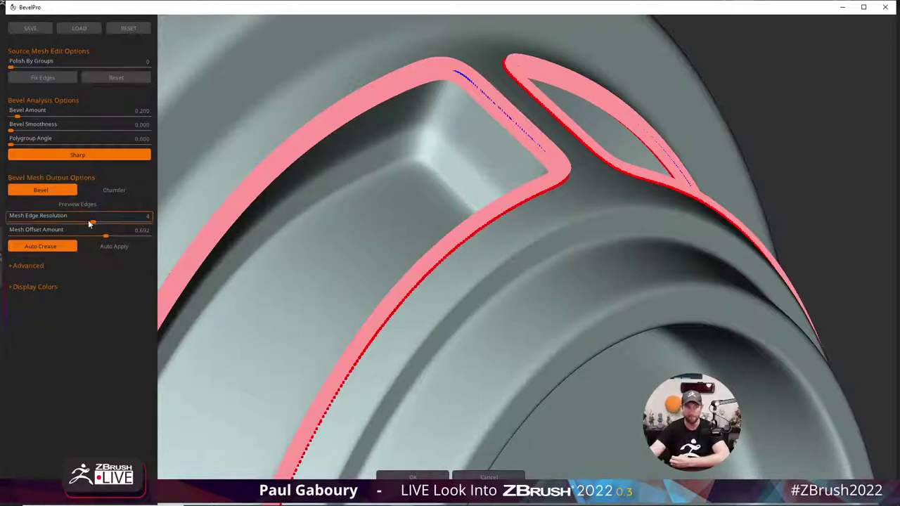
click(120, 246)
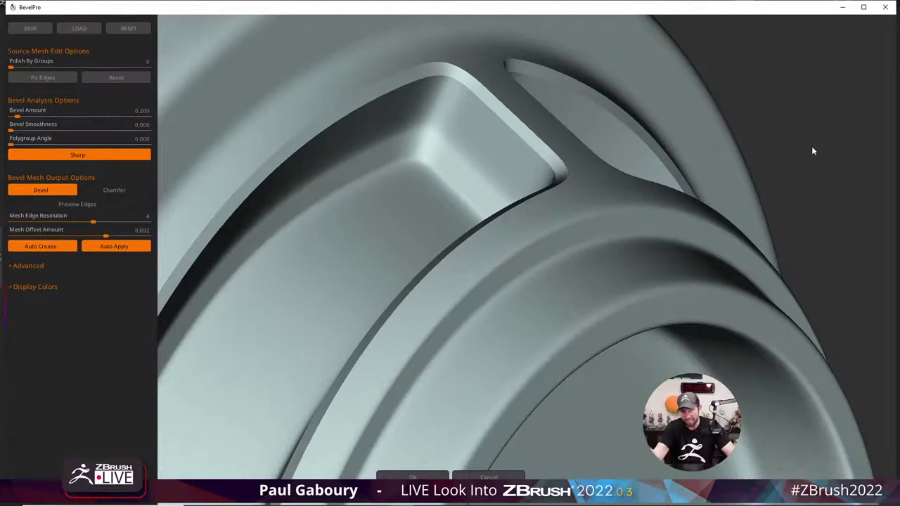
Switch output back to Chamfer and turn off Auto Apply to preview the bevel edges.
click(118, 190)
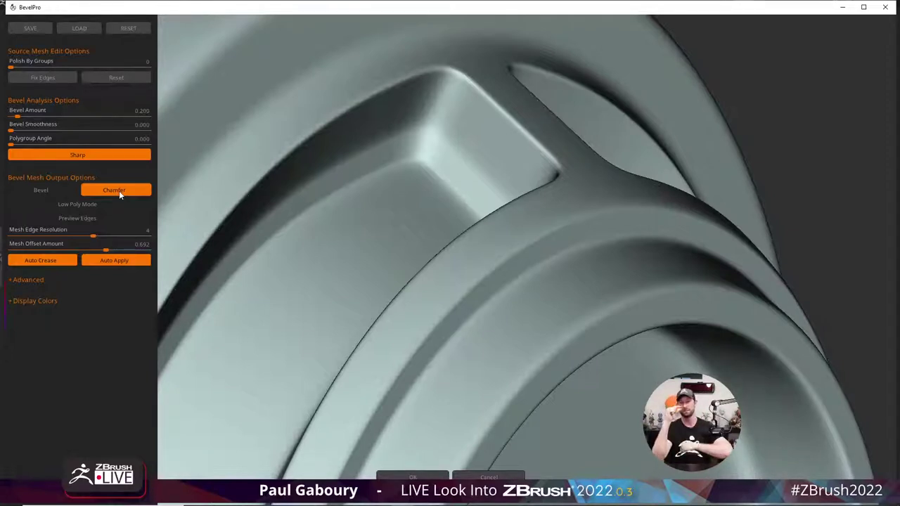
click(120, 261)
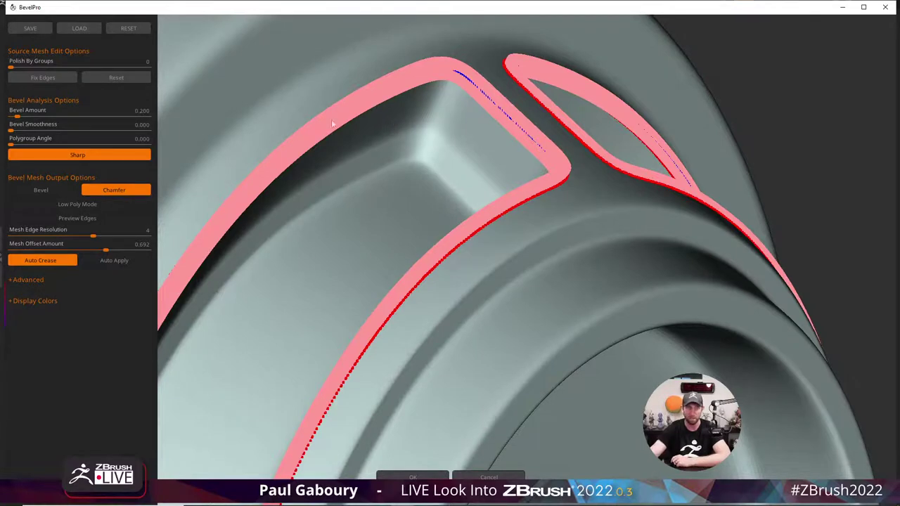
Set Bevel Amount to 0.4 and Mesh Offset Amount to 0.567.
click(139, 111)
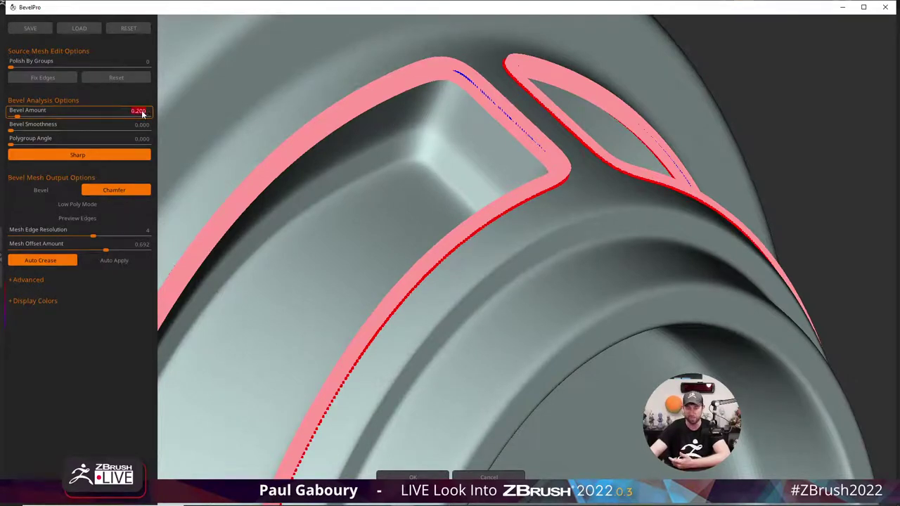
text(0.4)
key(Return)
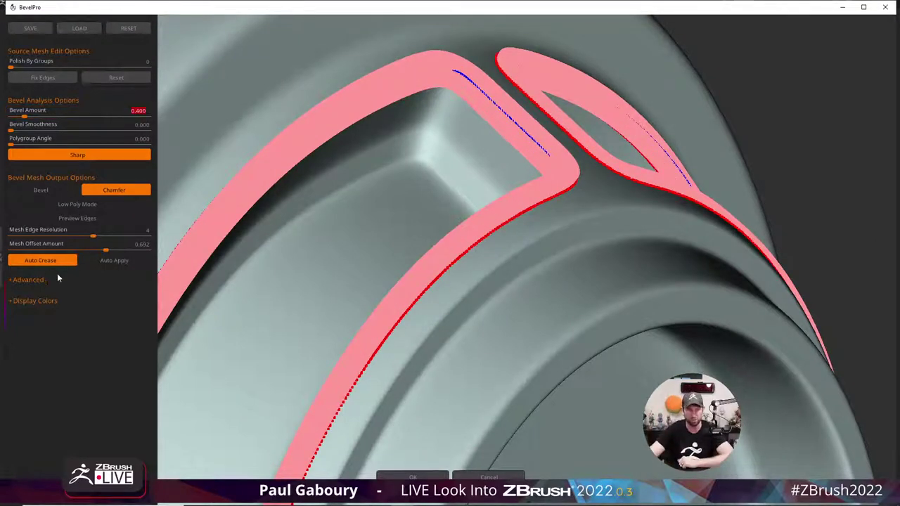
drag(95, 248, 89, 247)
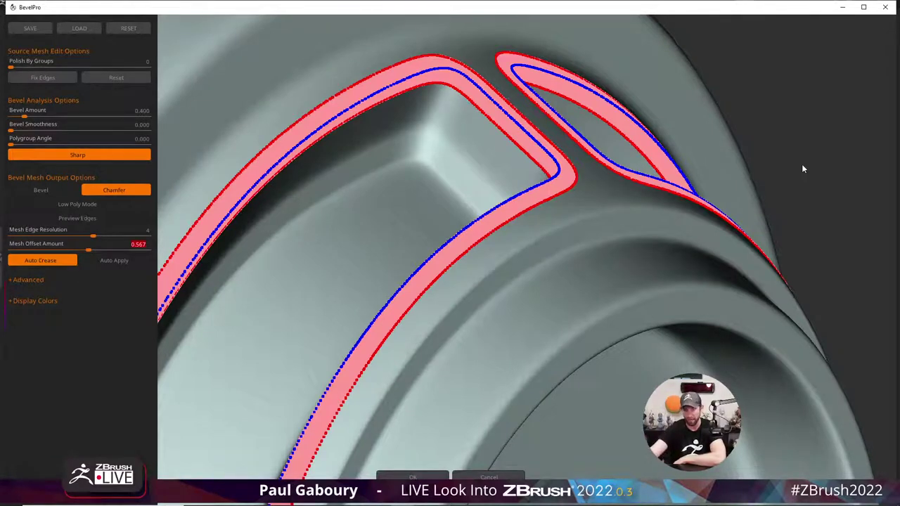
Enable Auto Apply and lower Bevel Amount to 0.3.
click(121, 262)
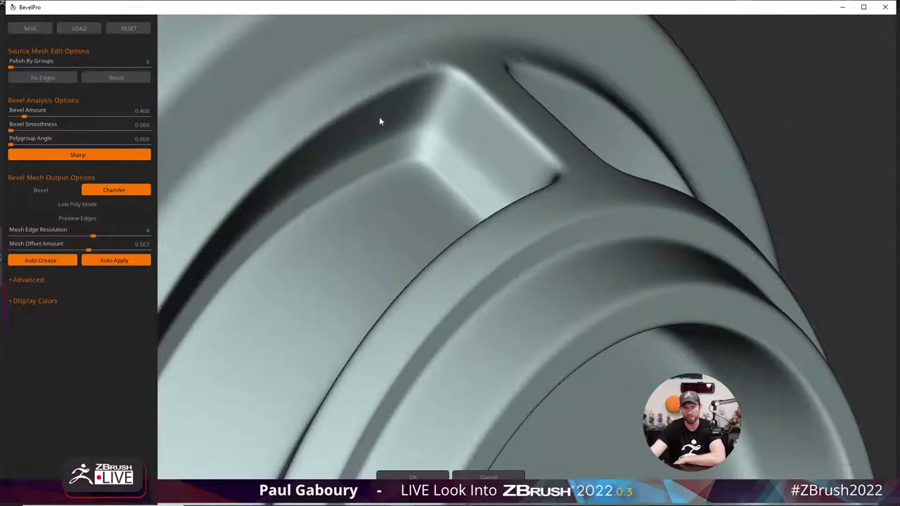
click(138, 111)
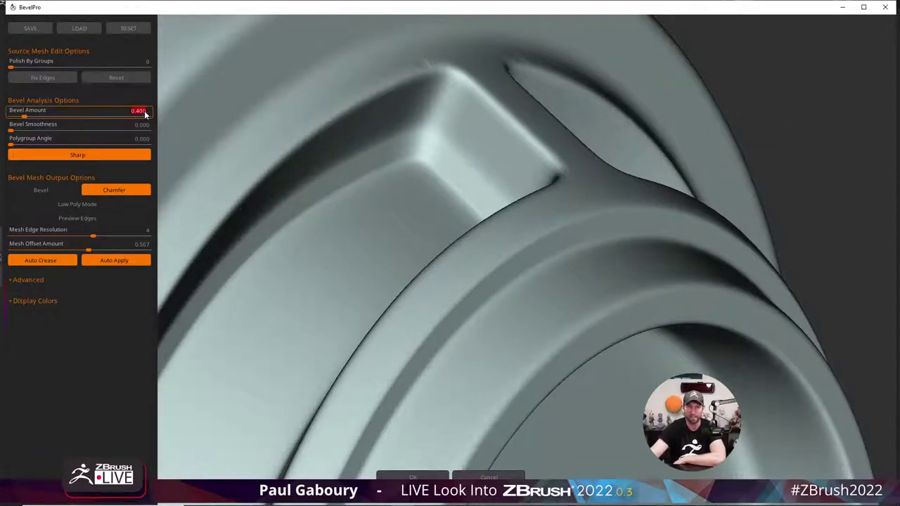
text(0.3)
key(Return)
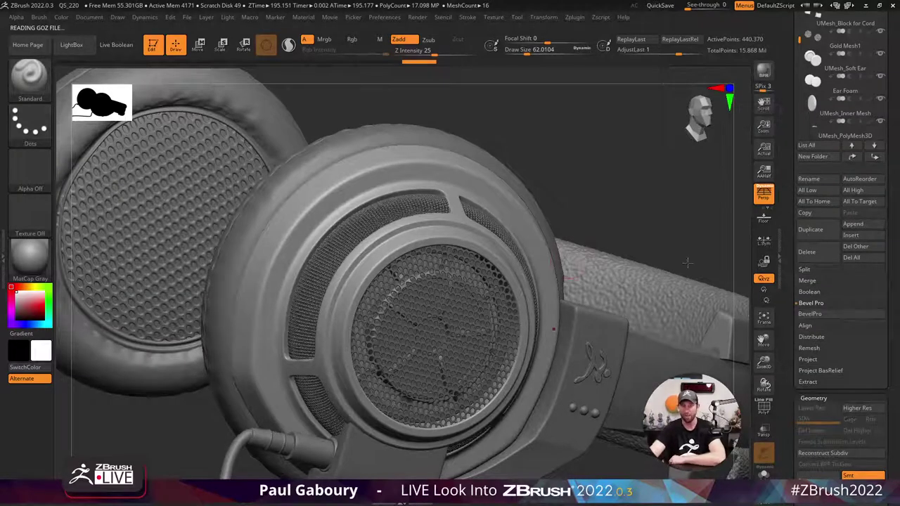
drag(648, 192, 482, 208)
alt+drag(427, 221, 474, 267)
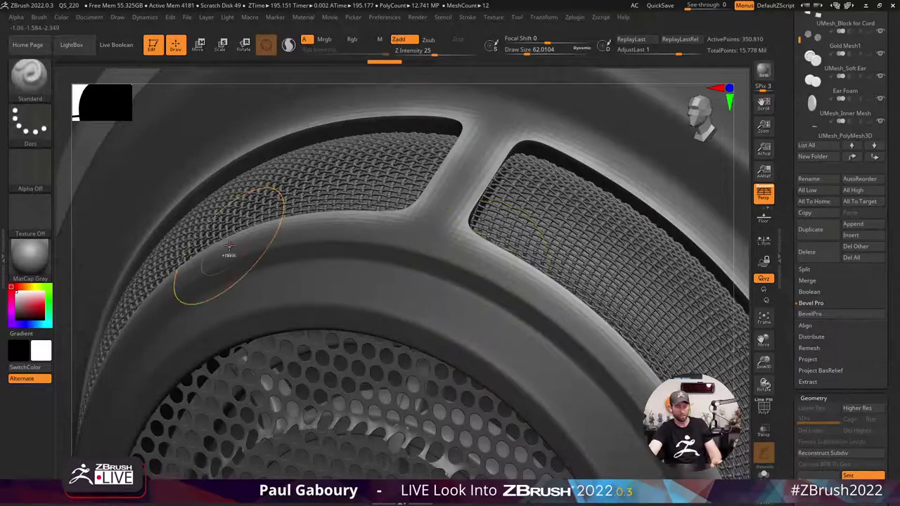
key(ctrl+shift+a)
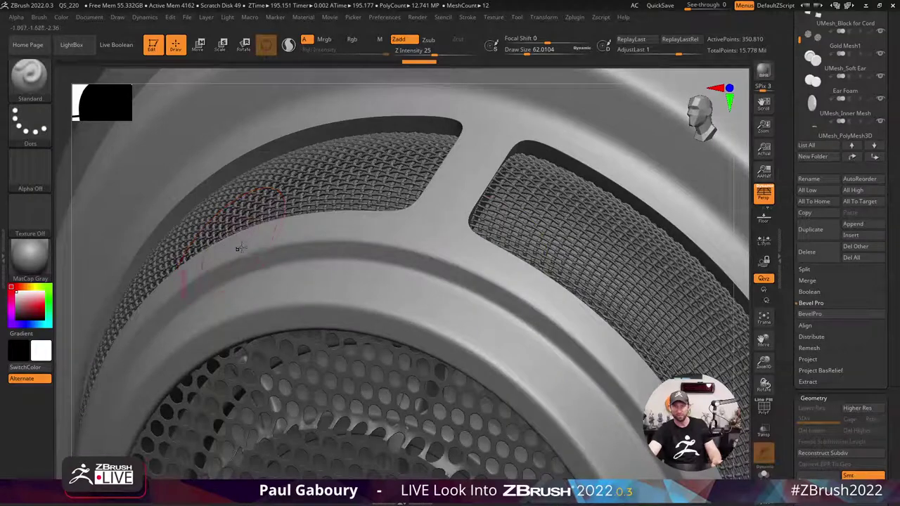
mouse_move(394, 217)
right_down()
mouse_move(424, 209)
mouse_move(373, 145)
right_up()
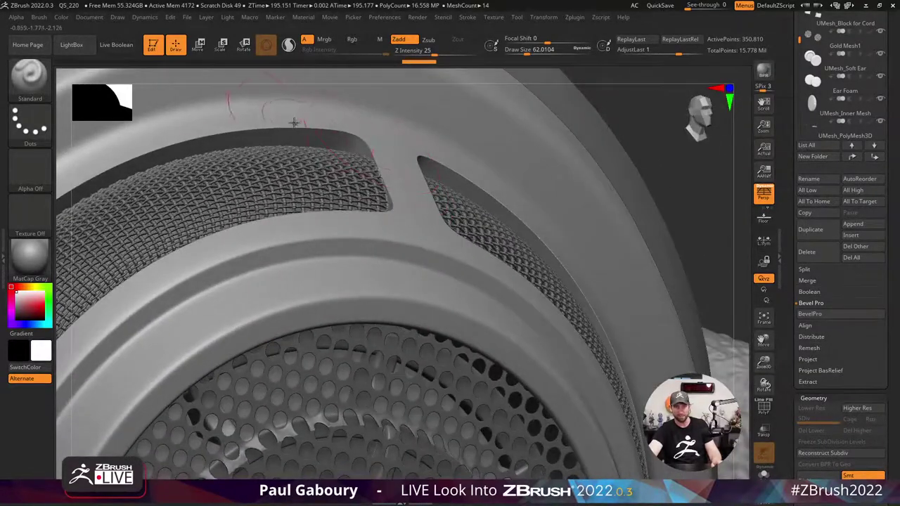
key(shift)
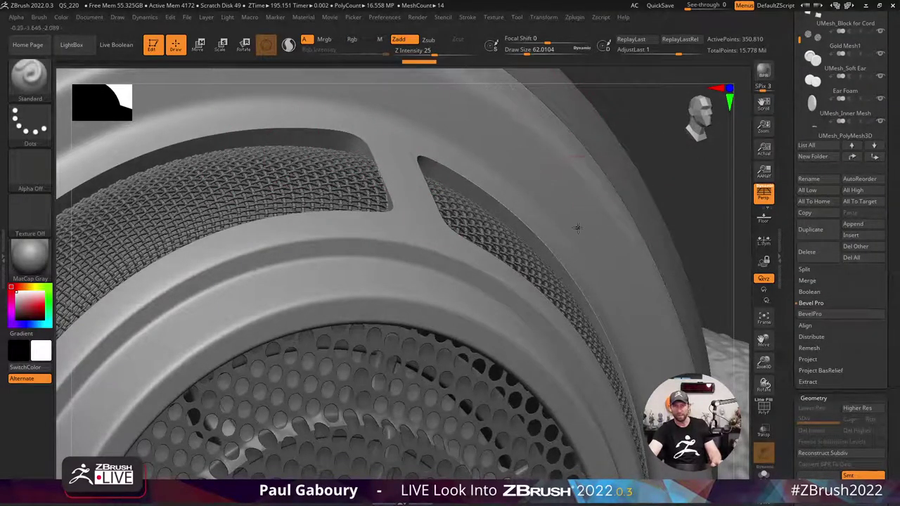
key(ctrl+i)
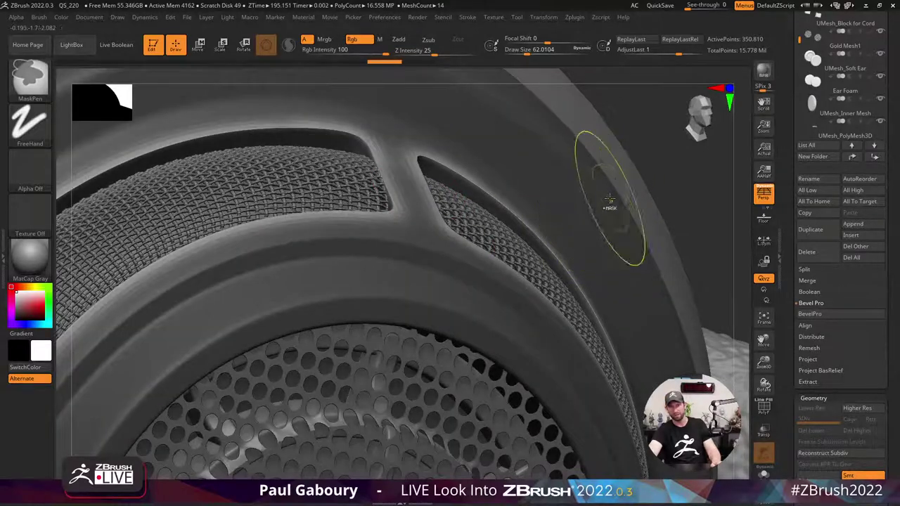
mouse_move(382, 161)
ctrl+mouse_down()
mouse_move(373, 184)
mouse_move(374, 147)
mouse_move(397, 169)
ctrl+mouse_up()
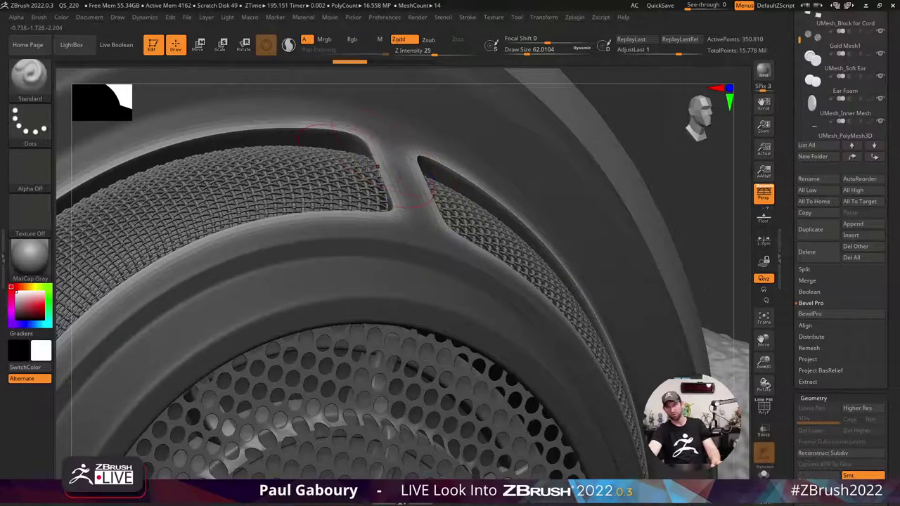
key(ctrl+shift)
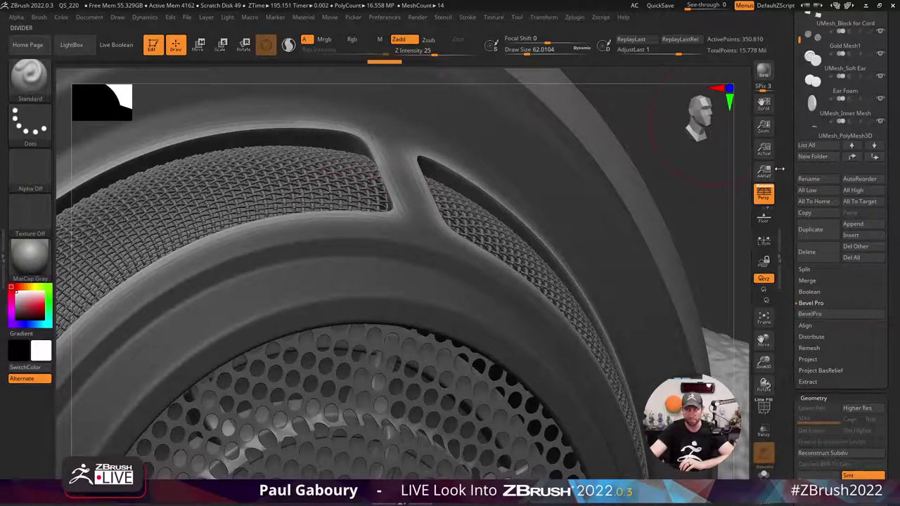
scroll(796, 280, up, 5)
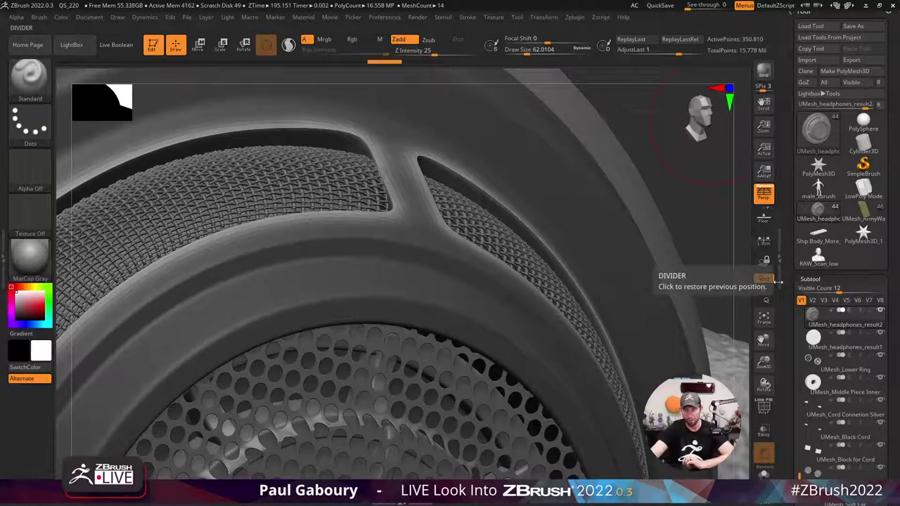
Switch to Ship Body_More_Polygroups, inspect its polygroups with PolyFrame, then turn PolyFrame off.
click(817, 237)
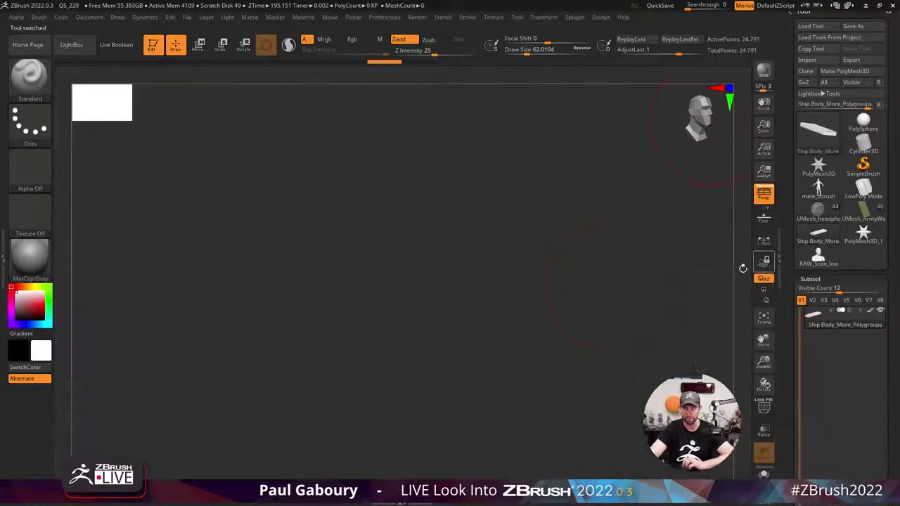
mouse_move(602, 283)
ctrl+right_down()
mouse_move(587, 426)
mouse_move(597, 380)
ctrl+right_up()
drag(598, 379, 671, 134)
key(shift+f)
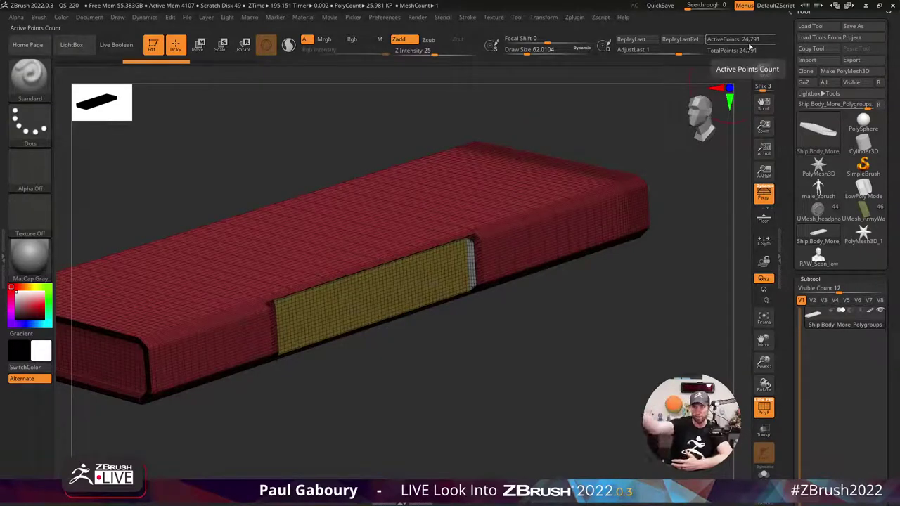
ctrl+right_drag(407, 305, 509, 265)
ctrl+right_drag(568, 233, 563, 222)
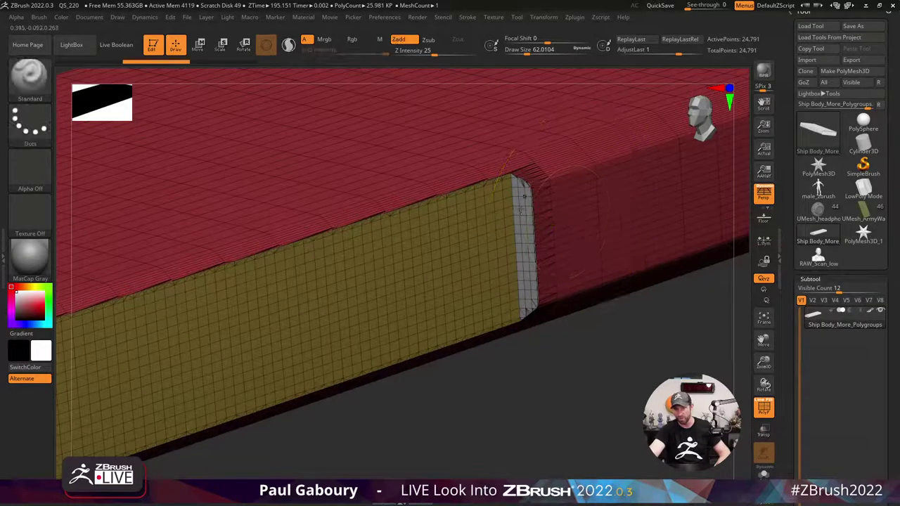
mouse_move(580, 351)
ctrl+right_down()
mouse_move(575, 312)
mouse_move(586, 302)
mouse_move(569, 321)
ctrl+right_up()
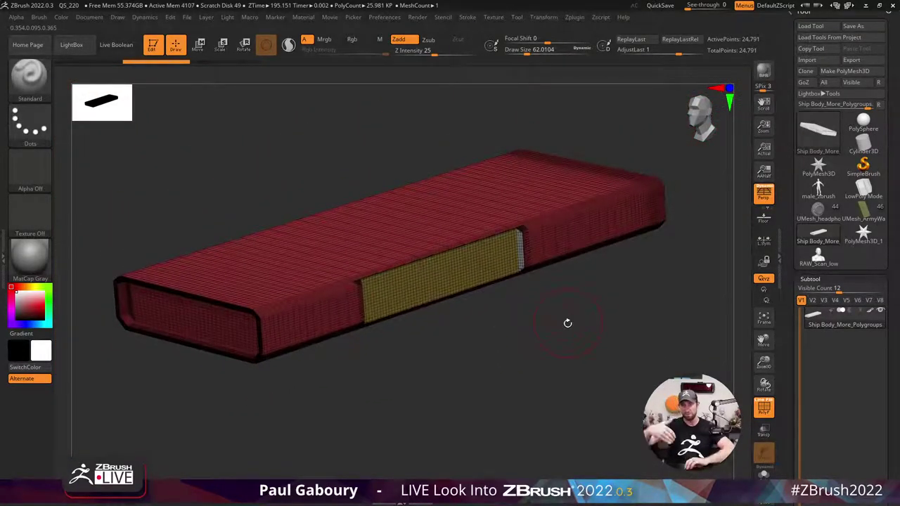
key(shift+f)
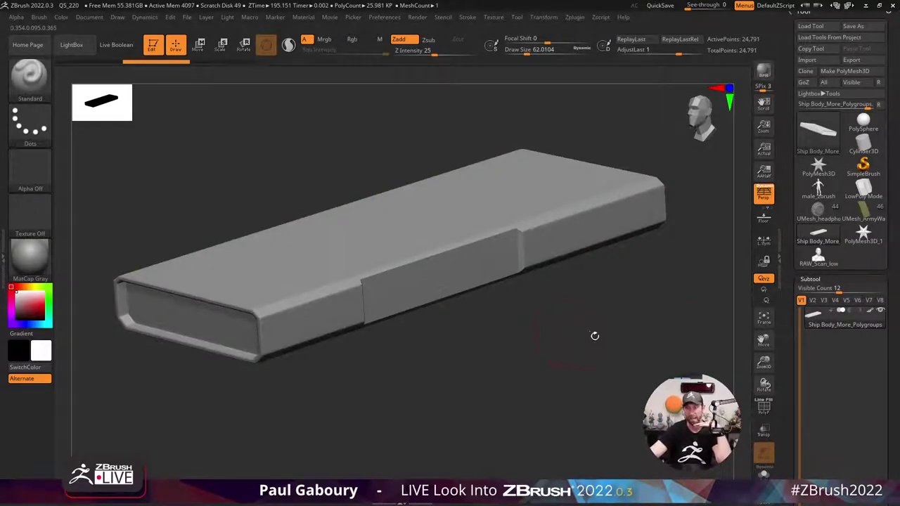
drag(893, 296, 889, 176)
Send the ship body subtool to BevelPro and inspect the bevel bands around its inset side panel.
click(809, 266)
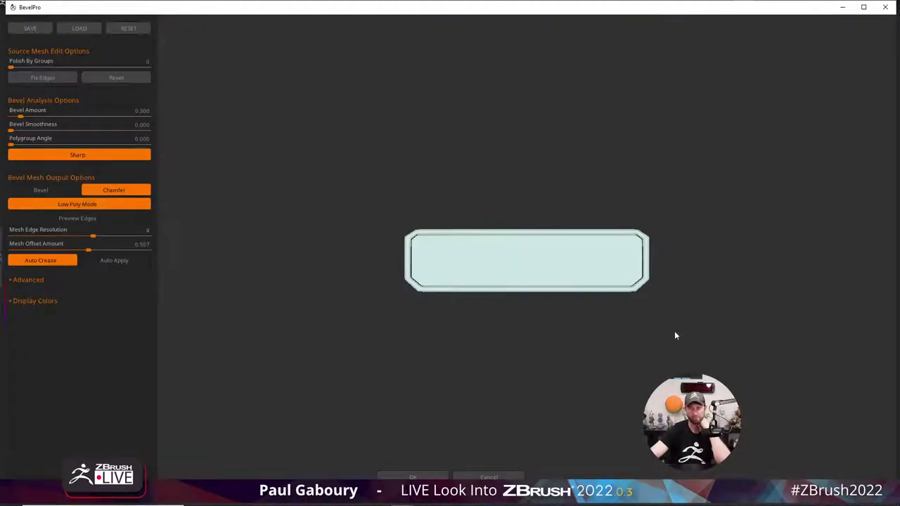
drag(675, 335, 608, 351)
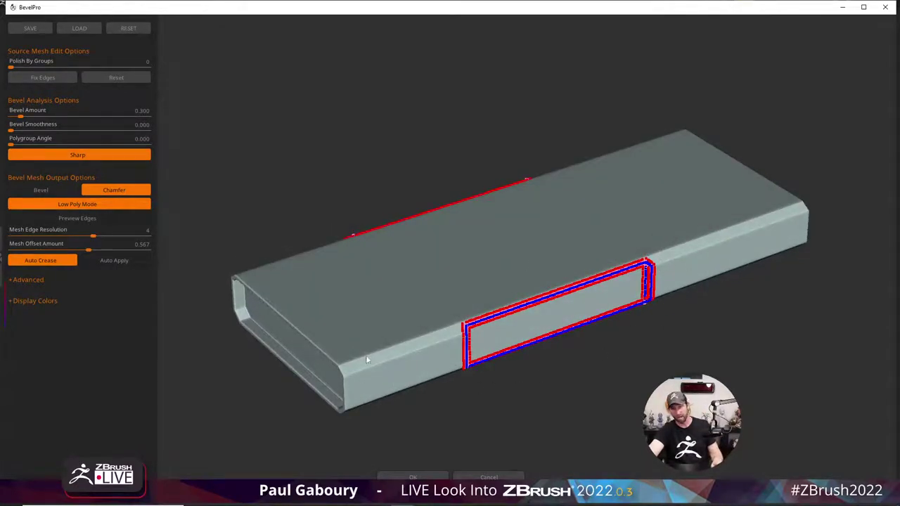
drag(617, 367, 607, 346)
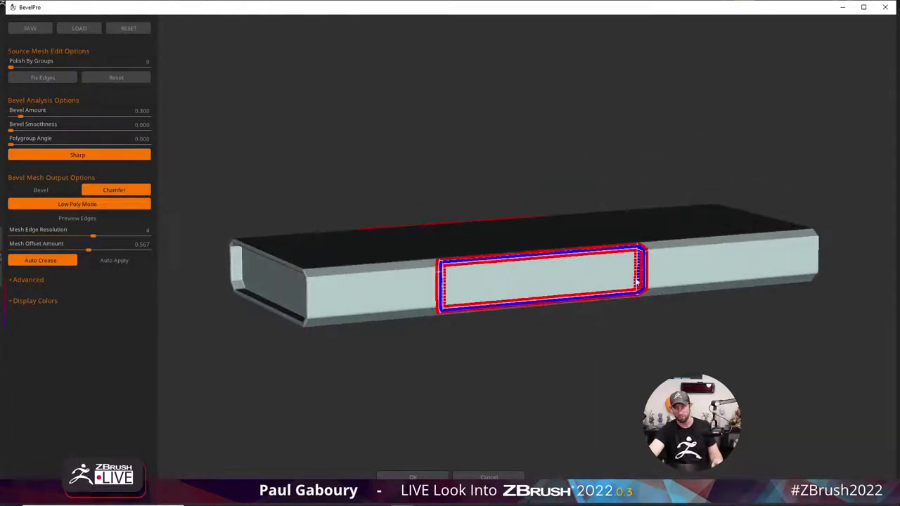
scroll(808, 373, up, 5)
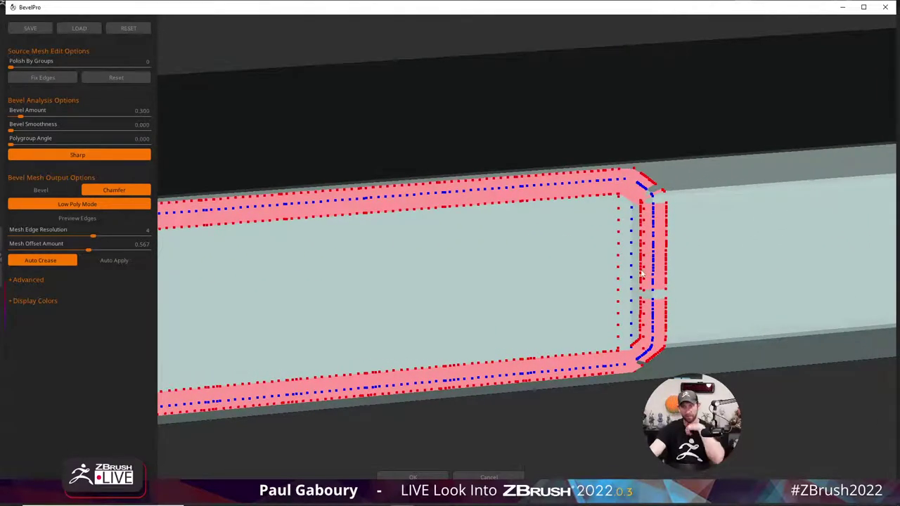
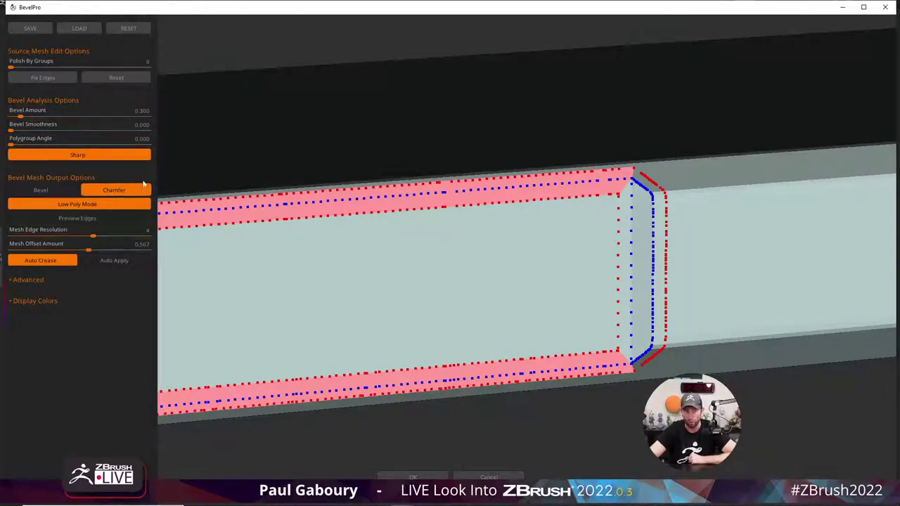
Set mesh offset to 0.659, keep Chamfer output after trying Bevel, and enable Auto Apply.
click(106, 250)
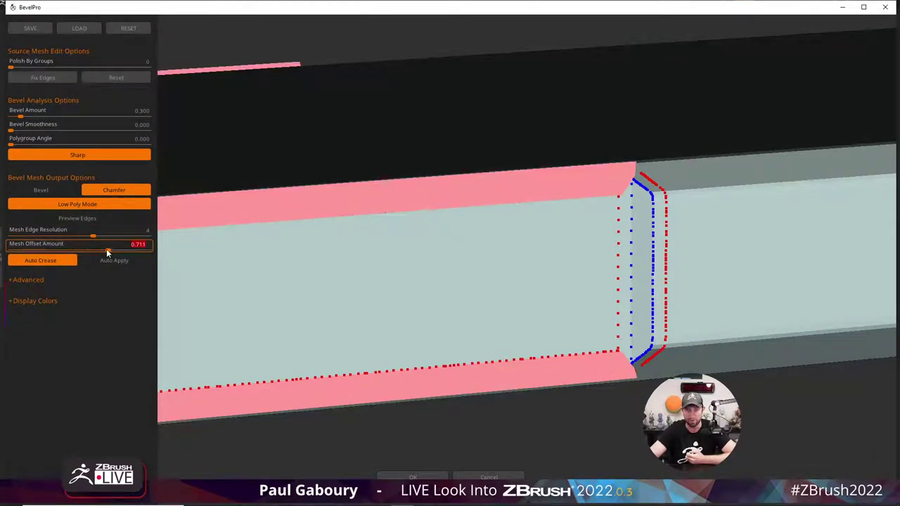
drag(108, 252, 102, 250)
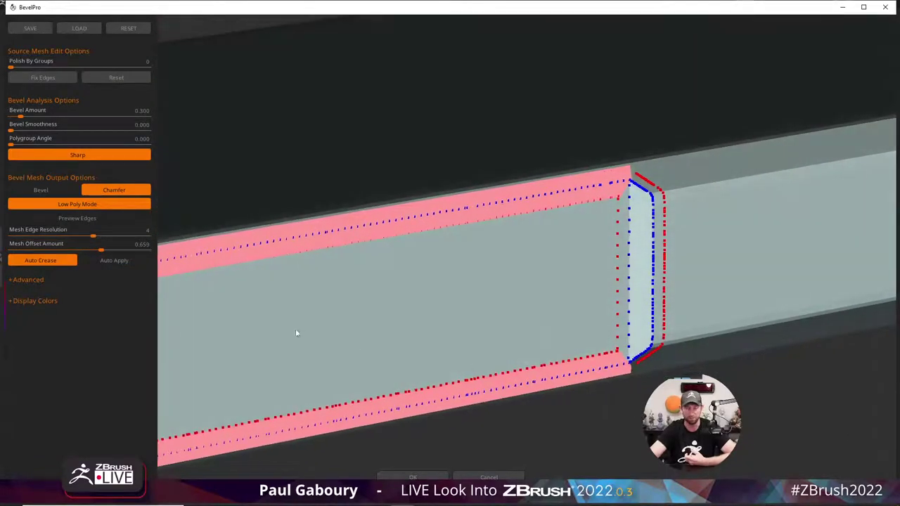
click(41, 190)
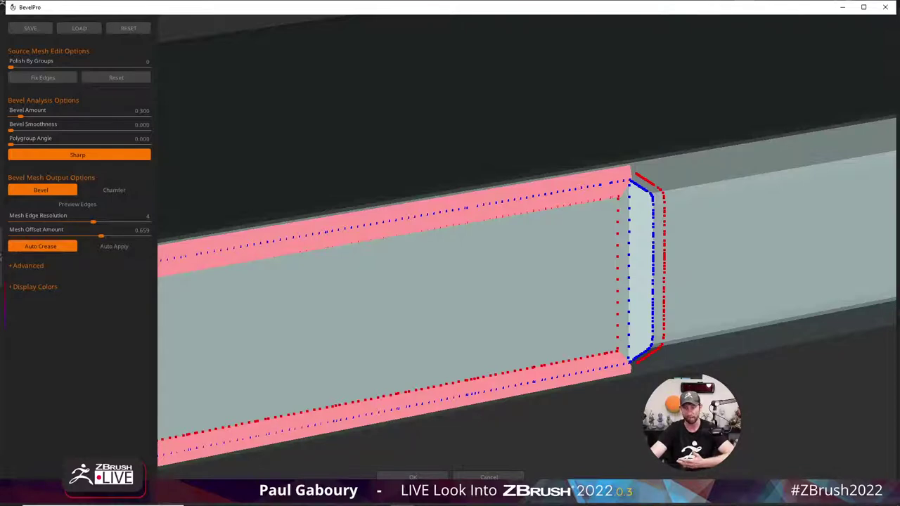
click(114, 190)
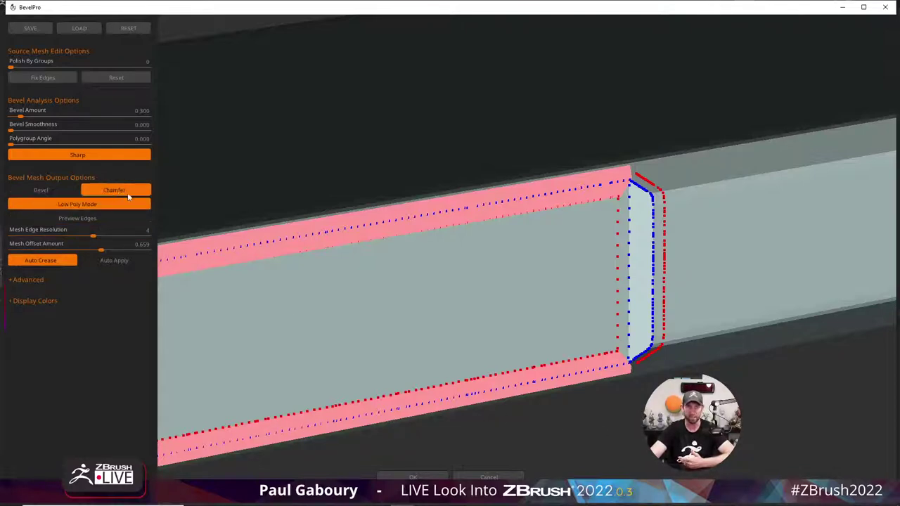
click(116, 261)
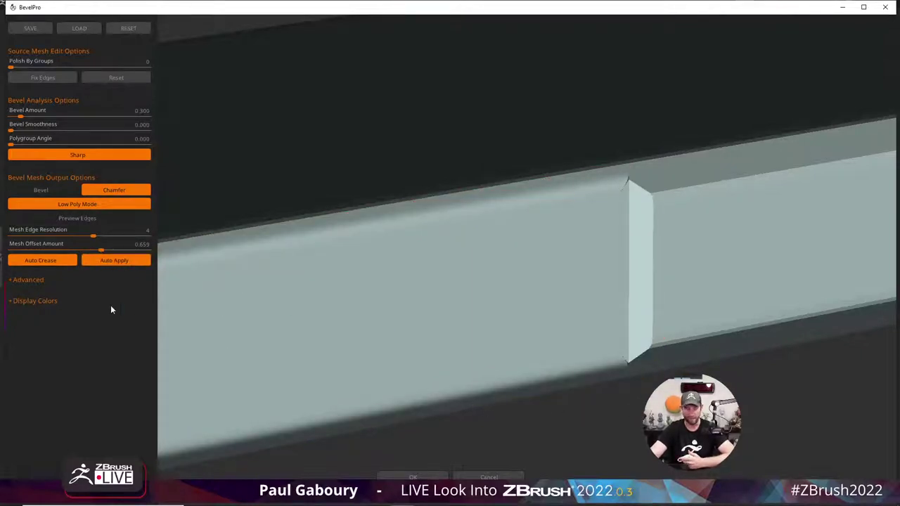
In Advanced options, enable Smooth Connection and Preview Edges and turn off Generate Inner Part.
click(28, 280)
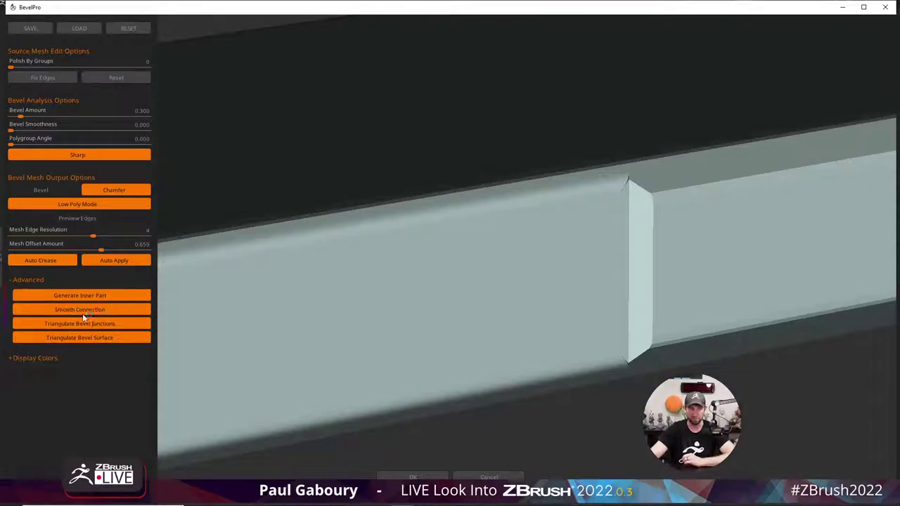
click(81, 310)
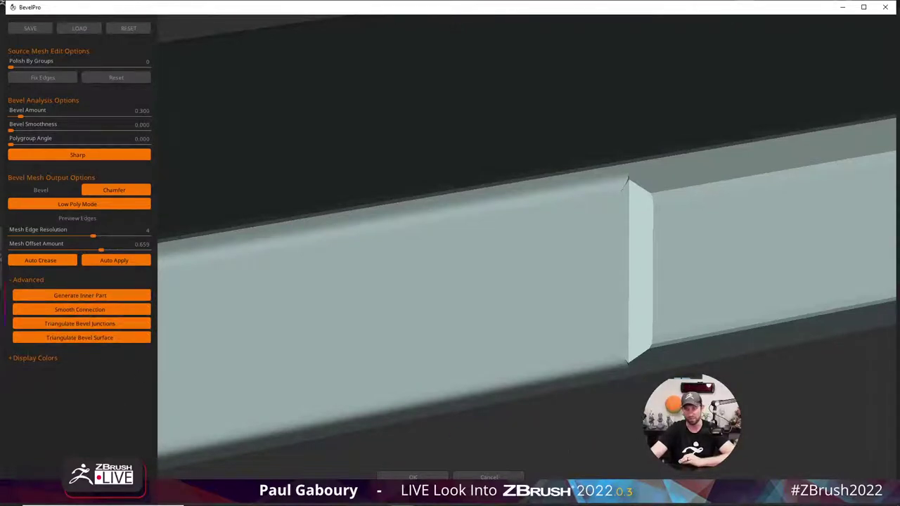
mouse_move(167, 336)
mouse_down()
mouse_move(172, 331)
mouse_move(166, 337)
mouse_up()
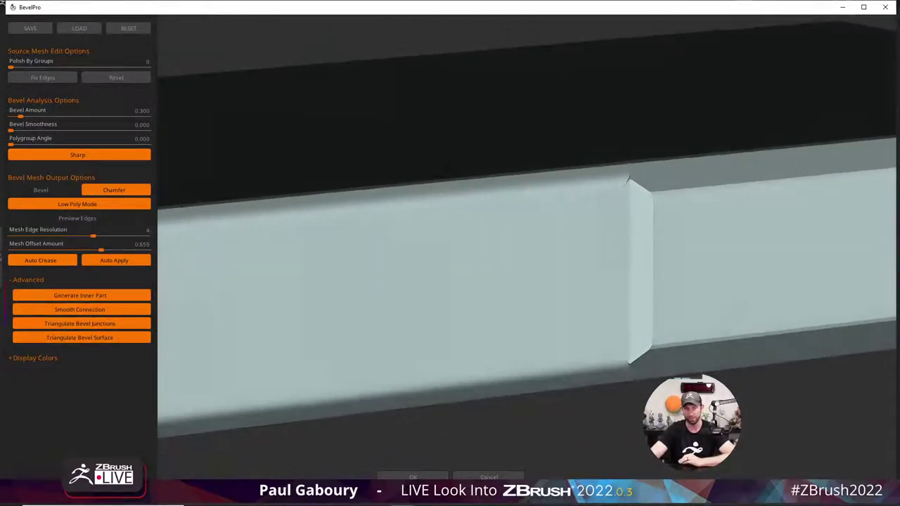
click(99, 296)
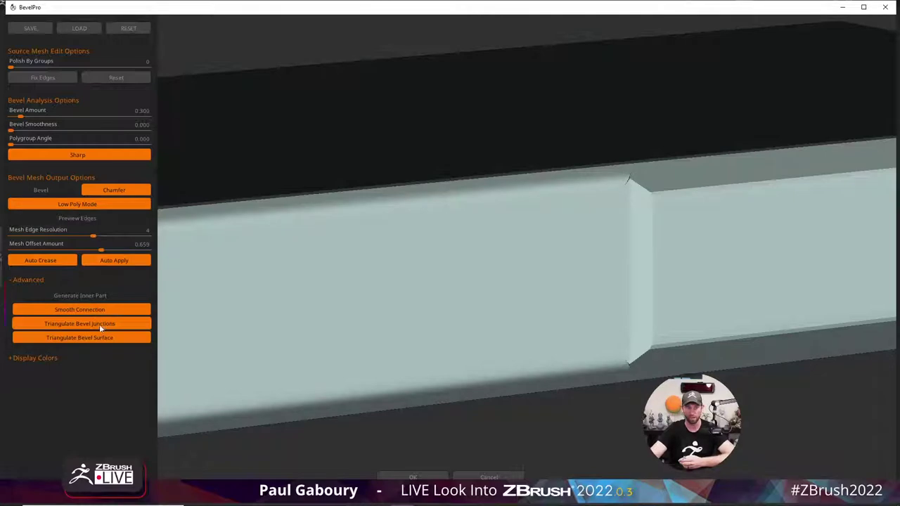
click(93, 217)
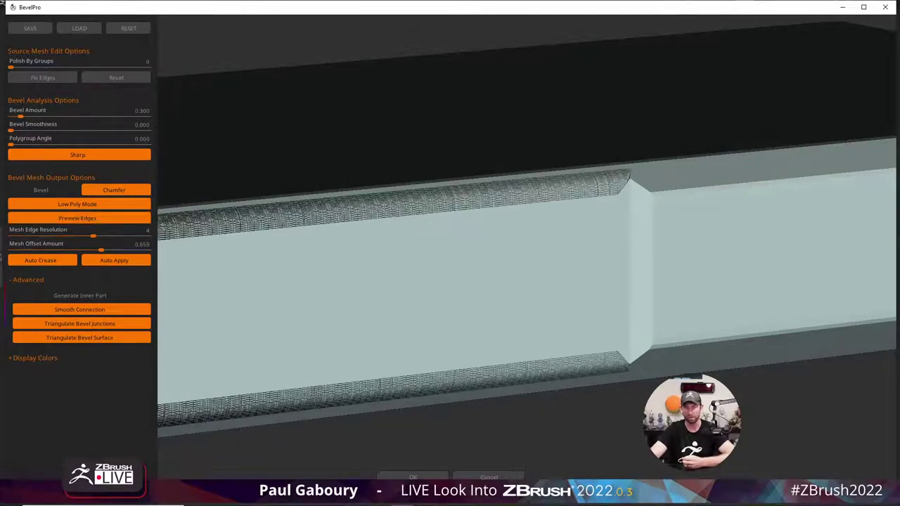
Compare quad and triangulated bevel surfaces, then cancel the BevelPro session.
drag(492, 282, 667, 260)
scroll(616, 260, up, 5)
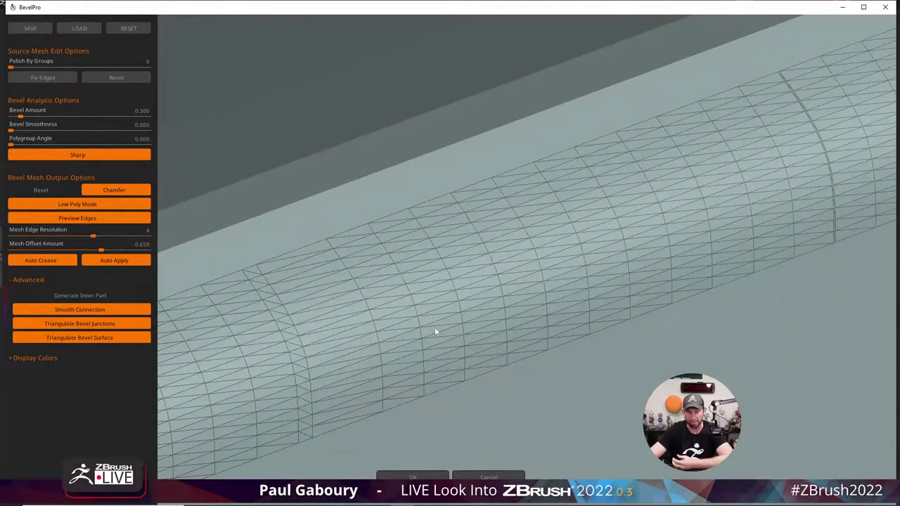
click(83, 338)
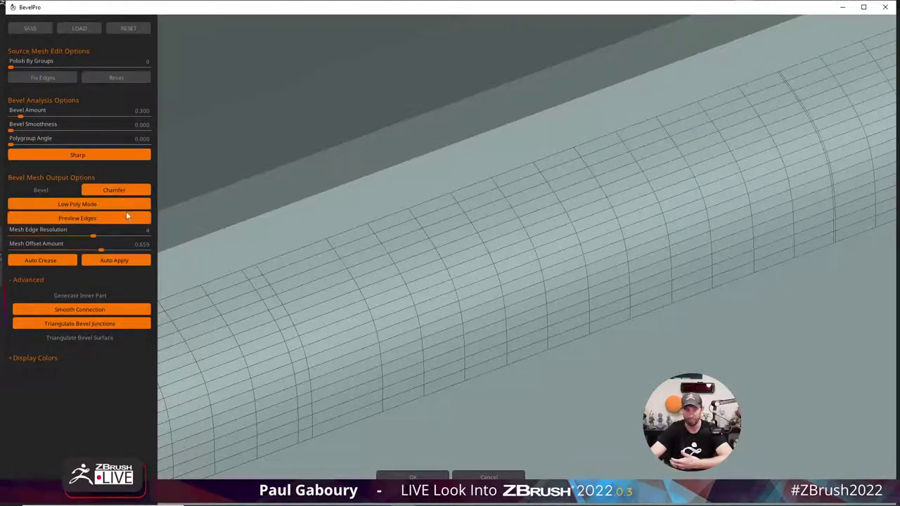
click(87, 339)
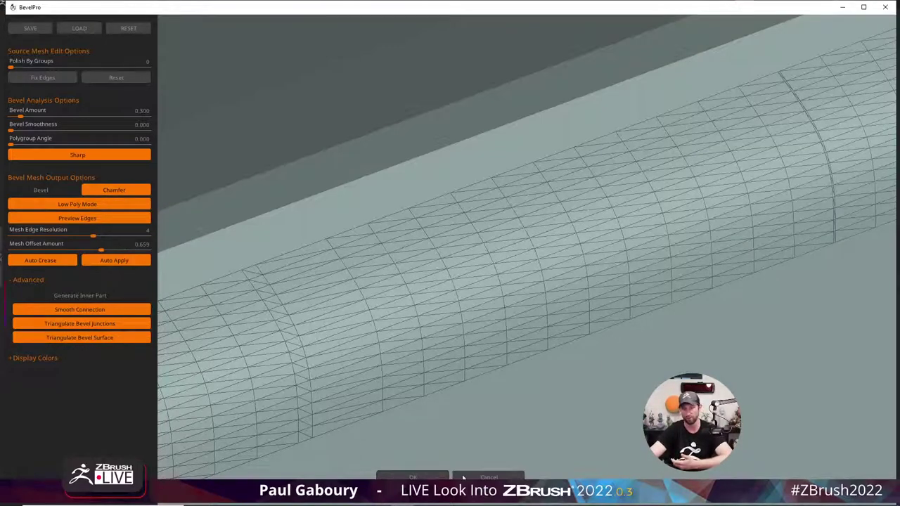
click(490, 477)
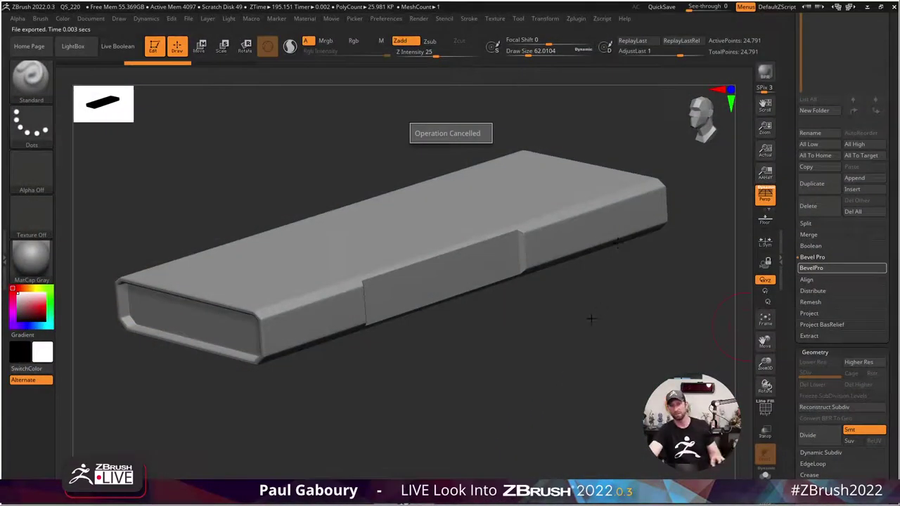
Turn on PolyFrame and zoom in on the yellow front-panel polygroup.
drag(572, 329, 563, 333)
key(shift+f)
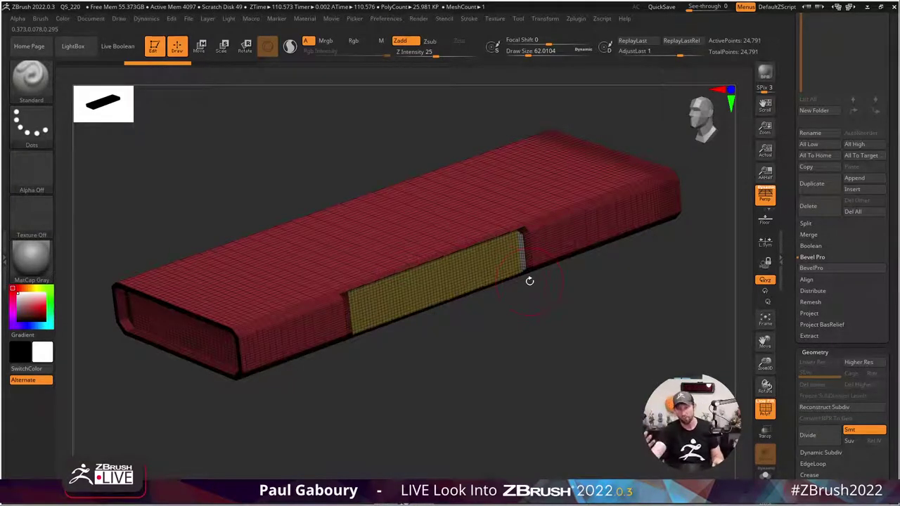
ctrl+right_drag(530, 233, 578, 276)
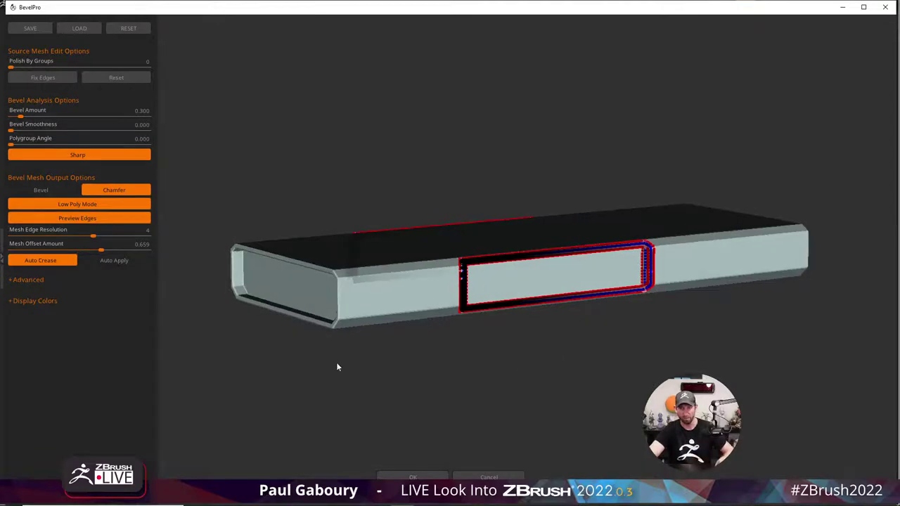
Hide the edge preview, fix the edges, and raise Bevel Smoothness to 16.001.
click(82, 220)
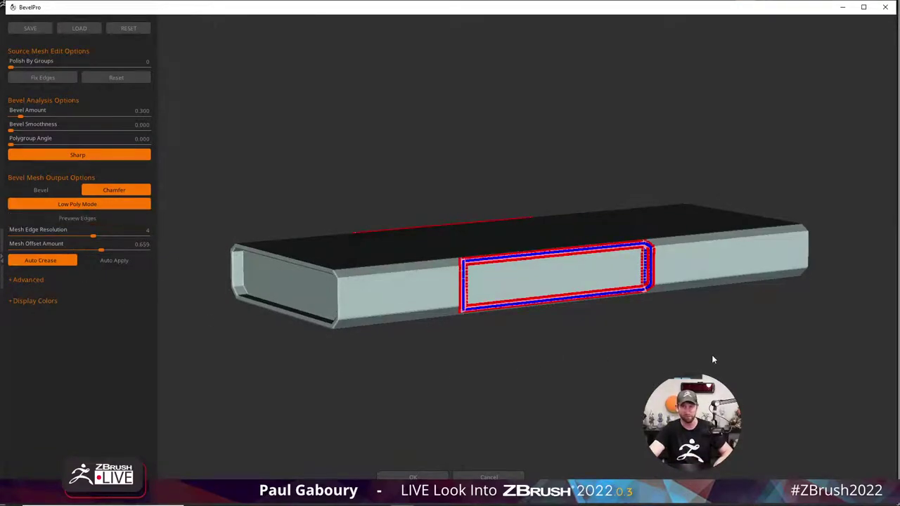
click(48, 77)
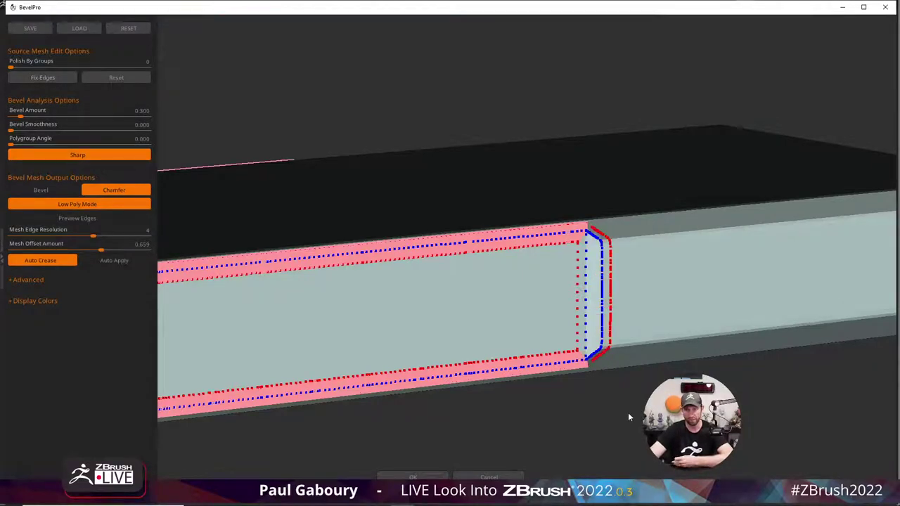
drag(31, 124, 41, 127)
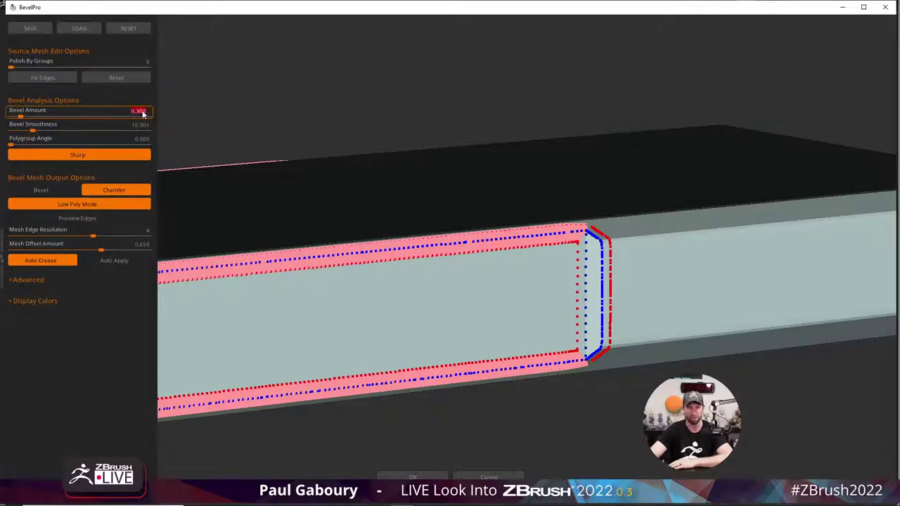
Lower the Bevel Amount to 0.100, passing through 0.200.
click(138, 111)
text(0.2)
key(Return)
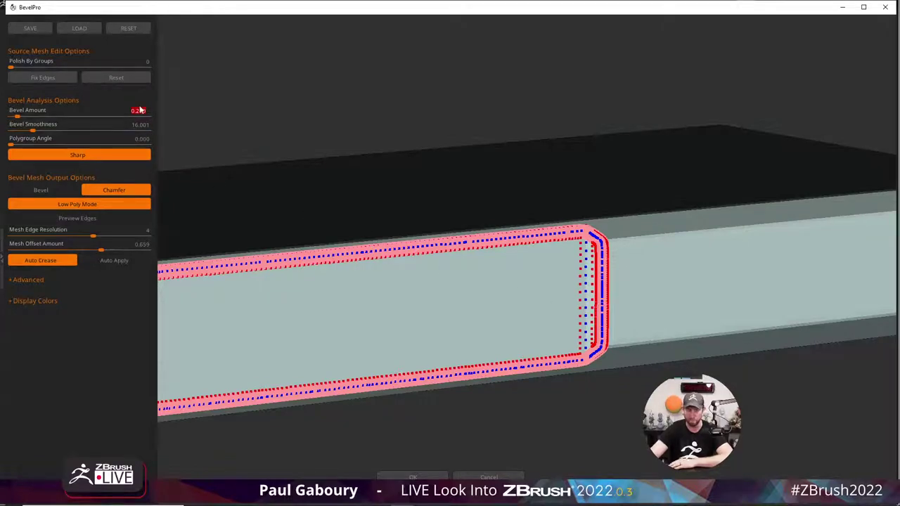
drag(138, 110, 140, 109)
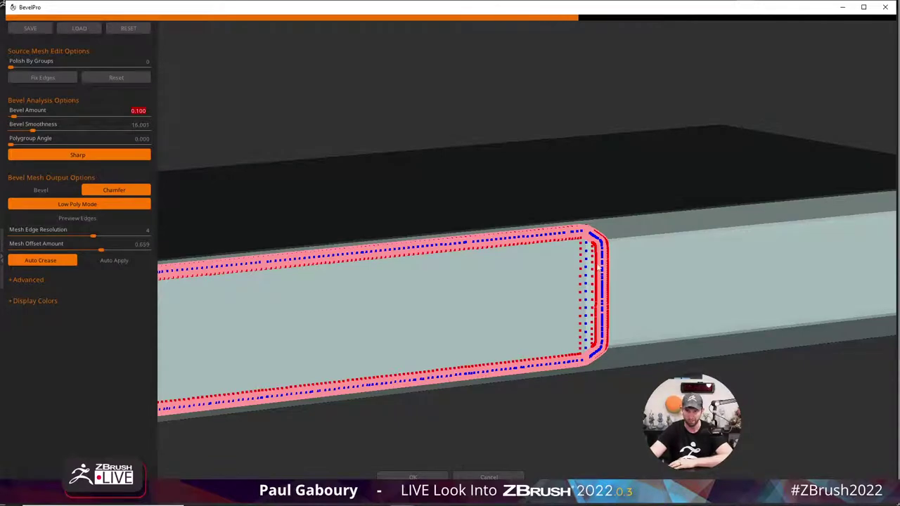
drag(587, 356, 619, 384)
scroll(618, 384, up, 5)
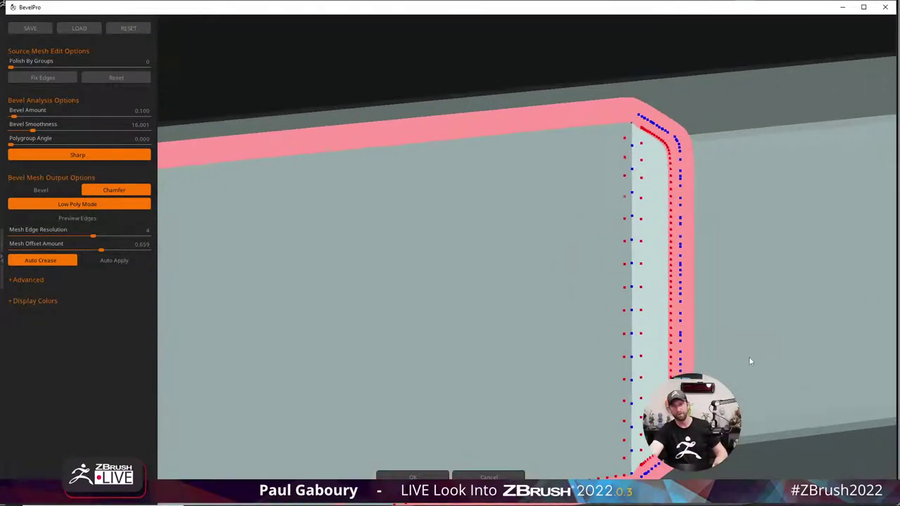
Expand Advanced options and turn on Preview Edges and Auto Apply.
right_drag(744, 329, 659, 331)
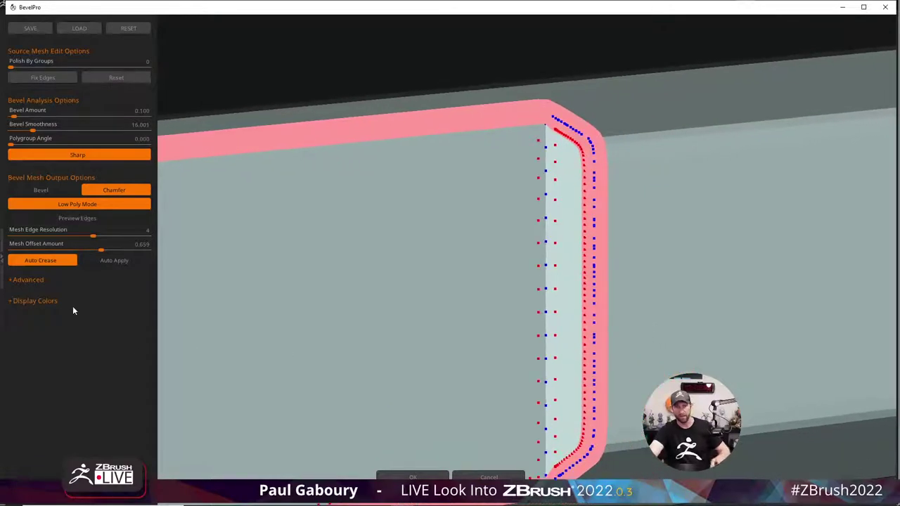
click(38, 281)
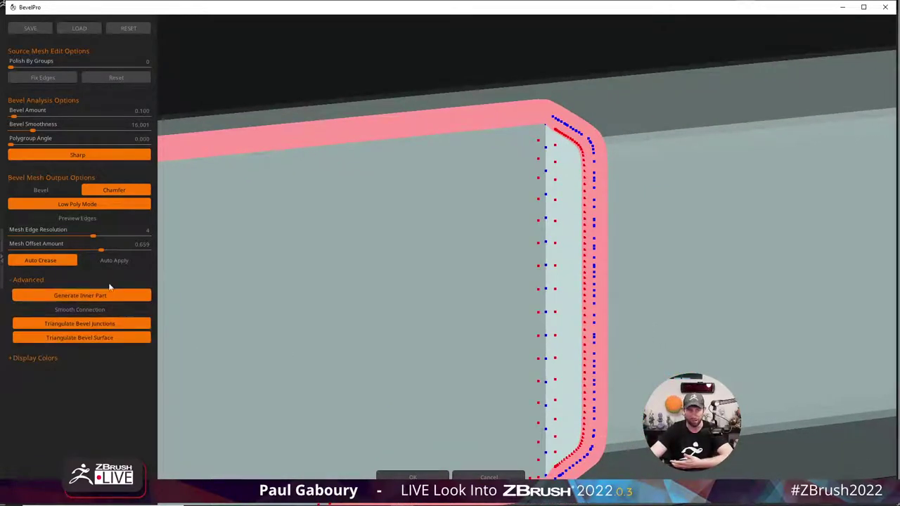
click(98, 219)
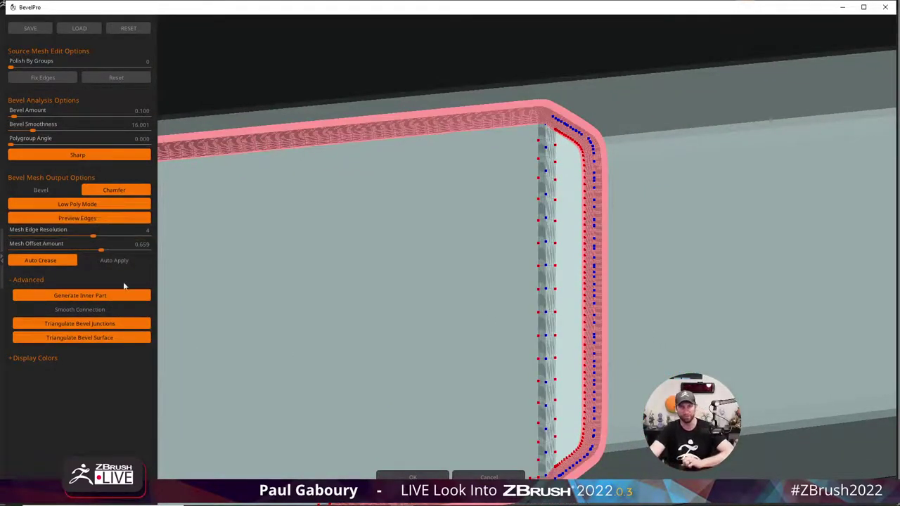
click(114, 261)
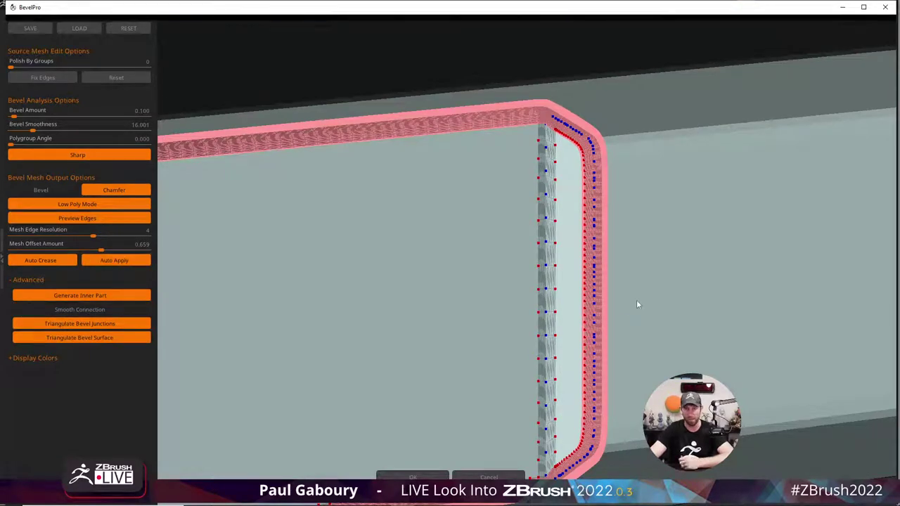
drag(602, 232, 603, 254)
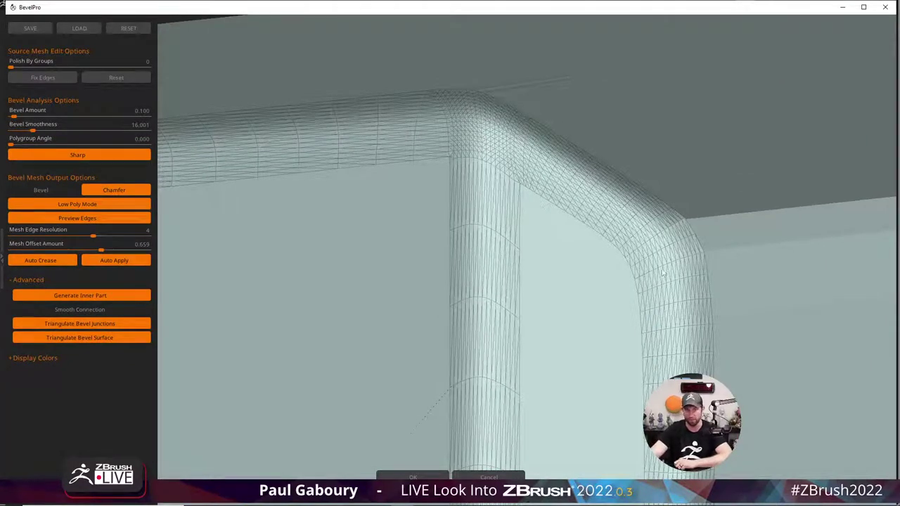
Re-enable triangulation for both the bevel junctions and the bevel surface.
click(85, 337)
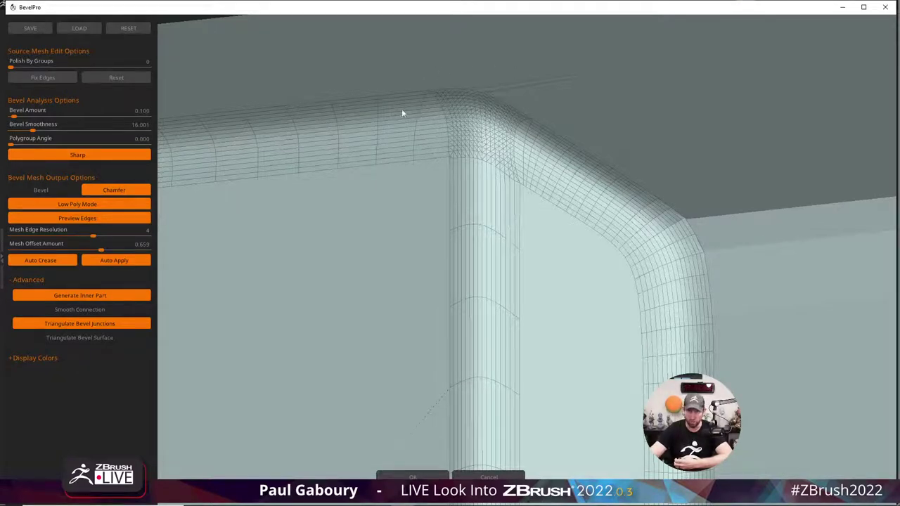
click(68, 338)
click(79, 325)
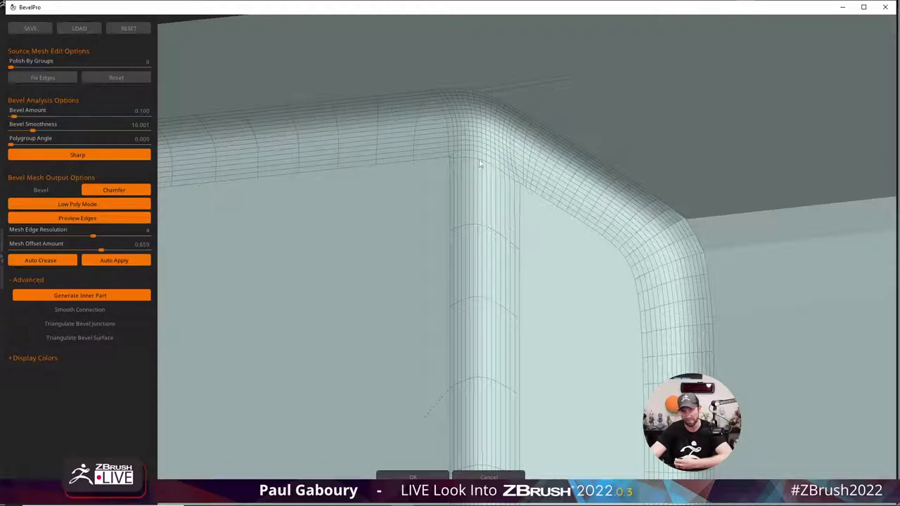
click(53, 324)
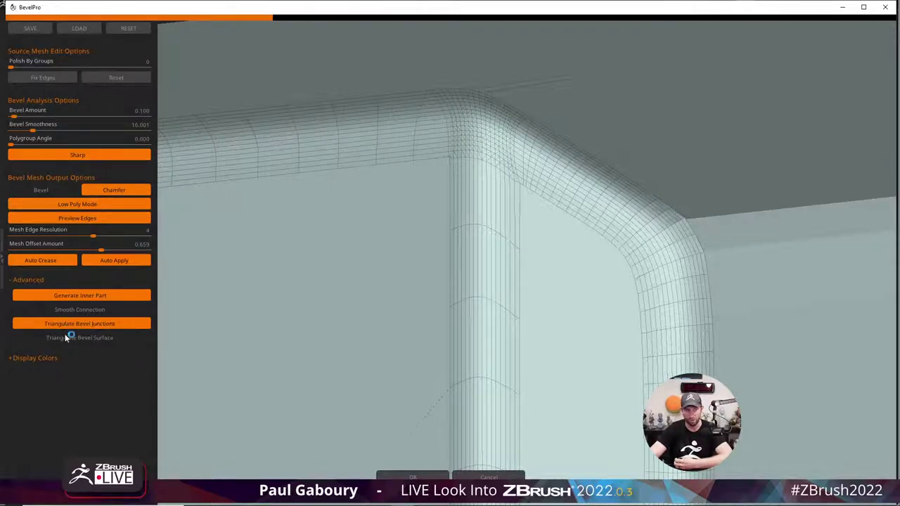
click(65, 337)
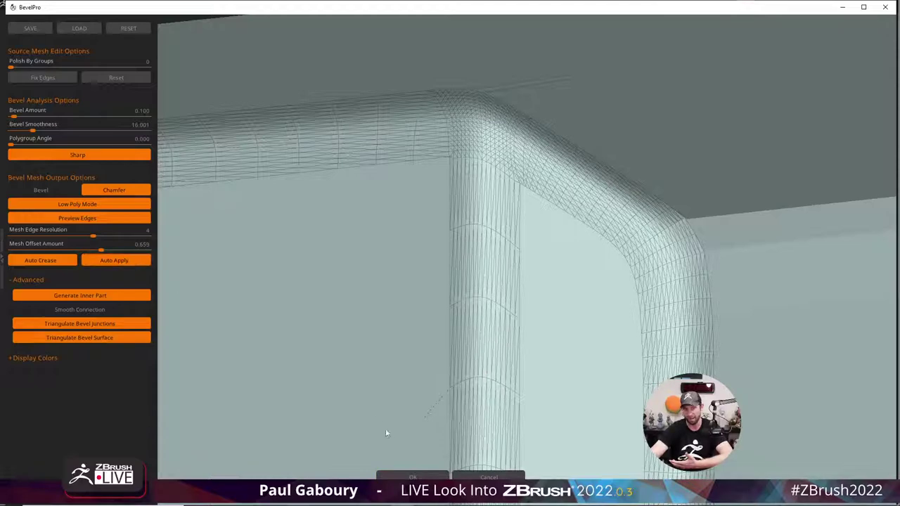
Accept the bevel with OK and turn PolyFrame off.
click(424, 476)
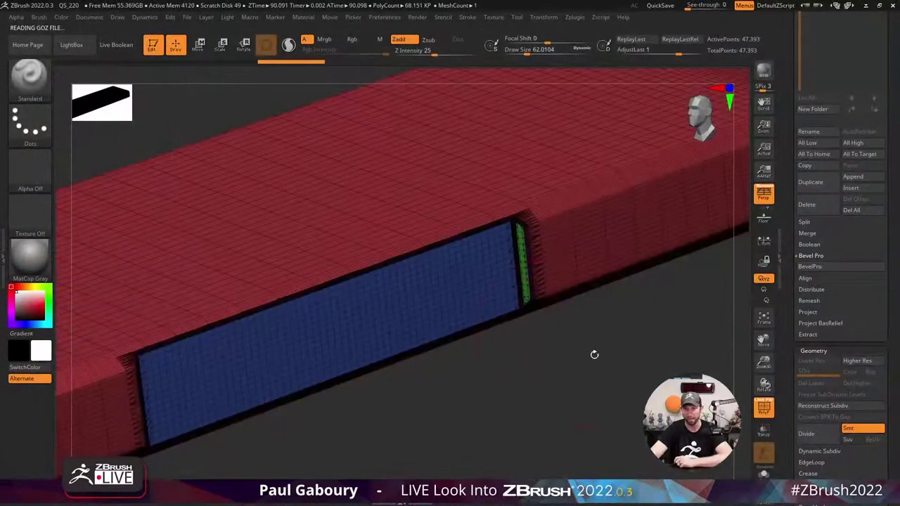
mouse_move(588, 350)
mouse_down()
mouse_move(586, 314)
mouse_move(591, 347)
mouse_move(583, 351)
mouse_move(537, 340)
mouse_up()
key(shift+f)
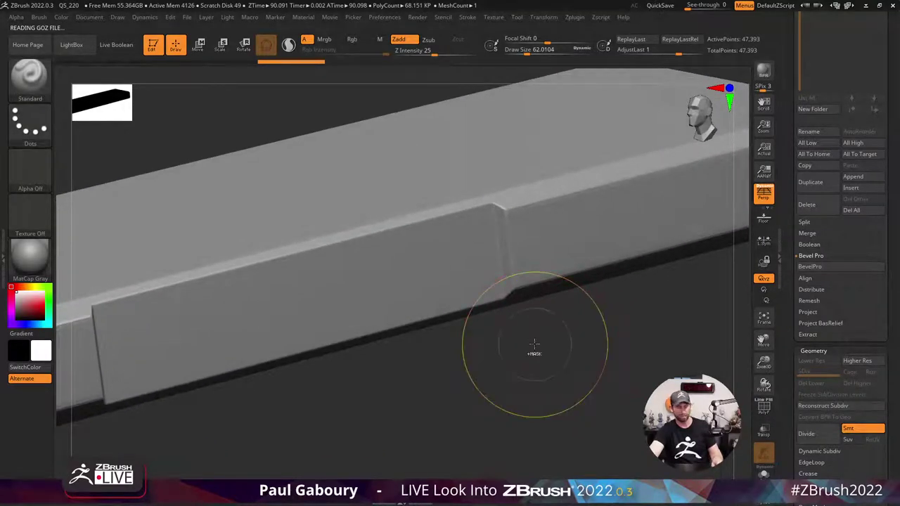
Undo and redo the bevel repeatedly to compare the bar's notch before and after.
key(ctrl)
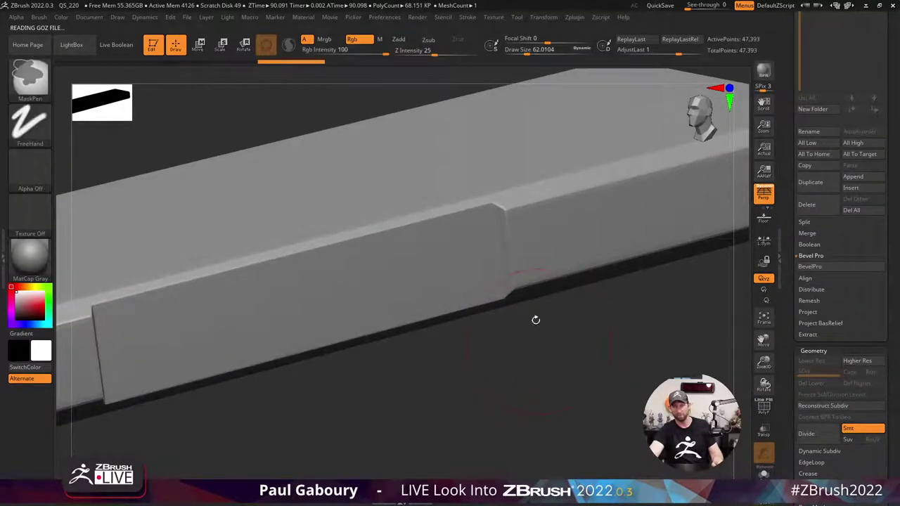
alt+drag(536, 317, 555, 241)
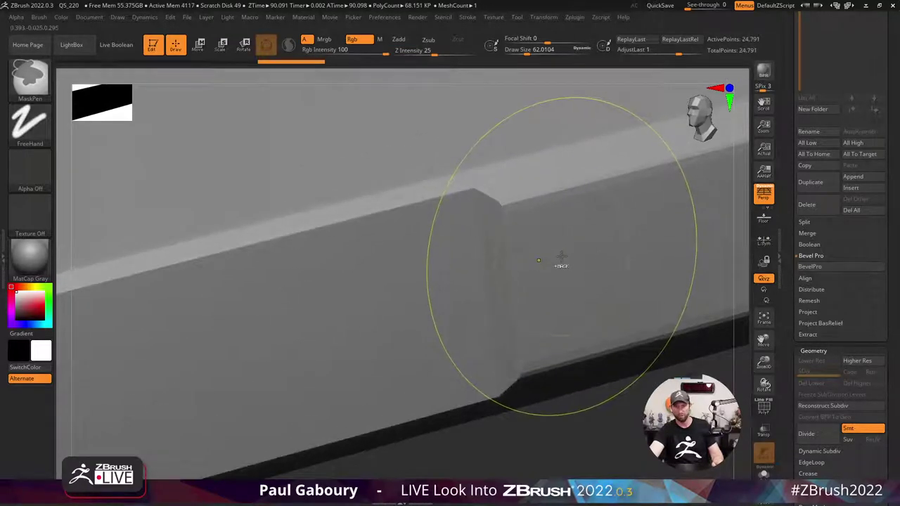
key(ctrl+shift+z)
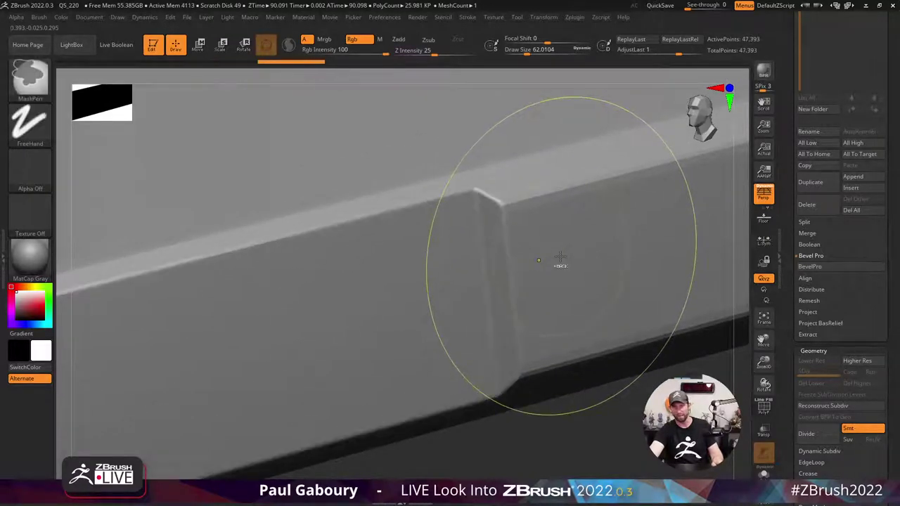
key(ctrl+z)
key(ctrl+shift+z)
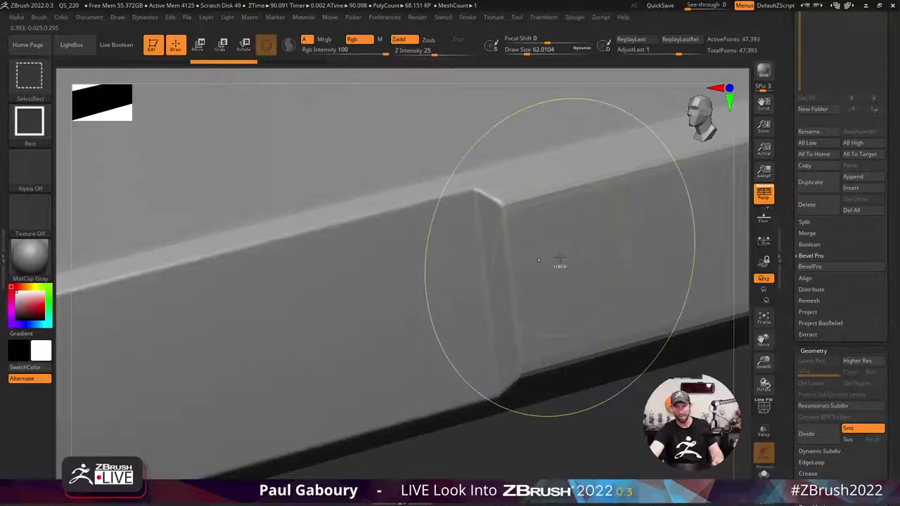
key(ctrl+z)
key(ctrl+shift+z)
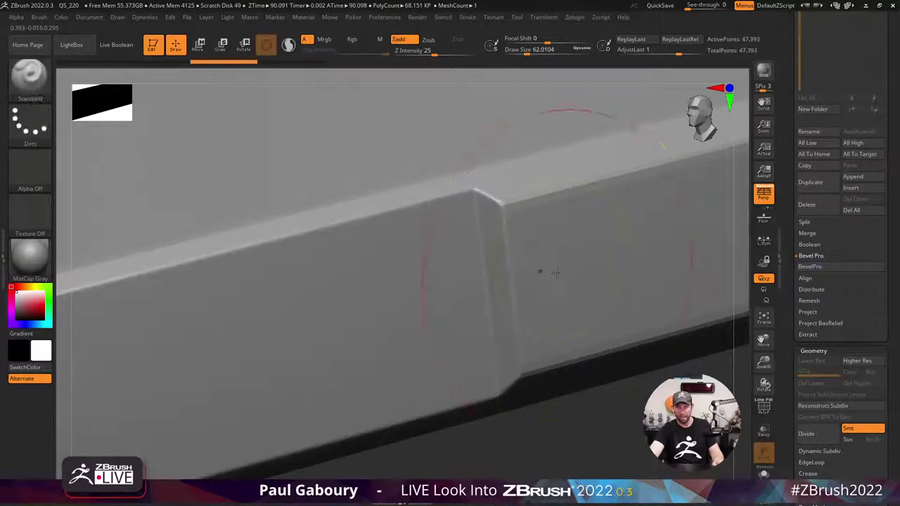
key(ctrl+z)
key(shift+f)
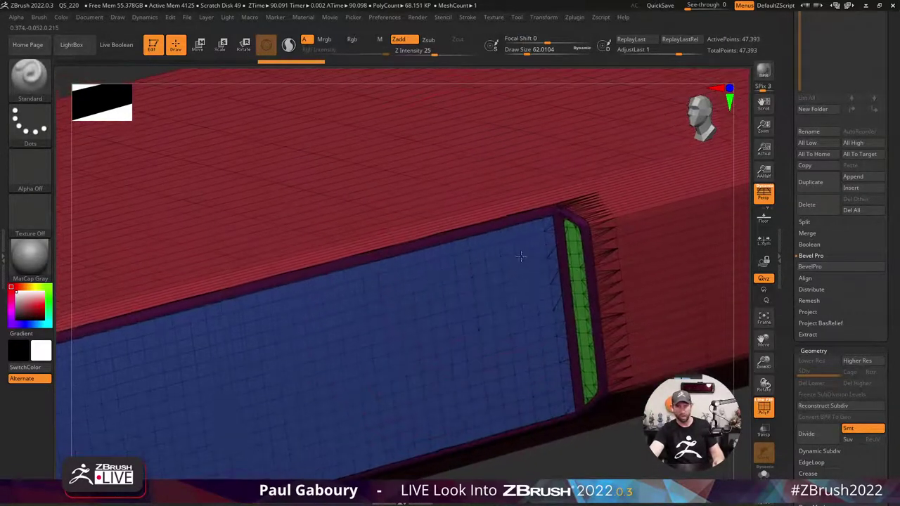
key(ctrl+shift+z)
Isolate the purple bevel strip polygroup and frame its tube corner.
key(s)
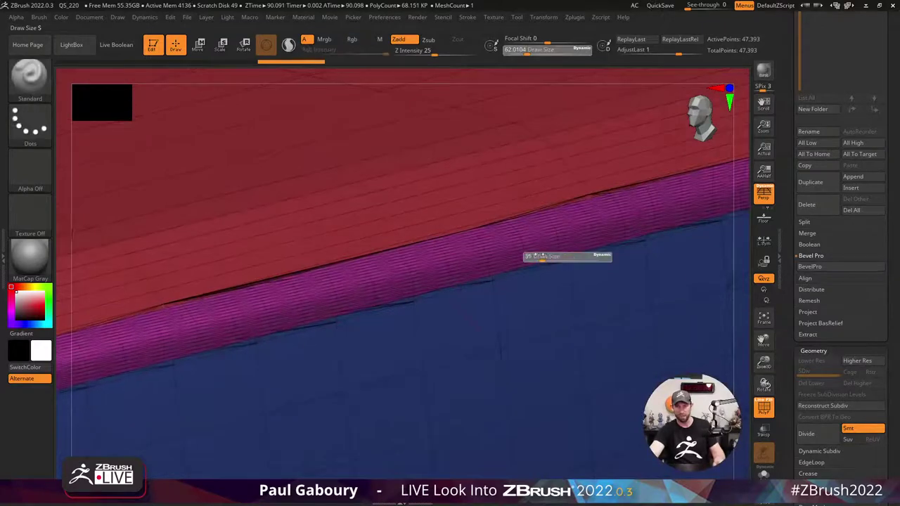
right_drag(570, 237, 510, 234)
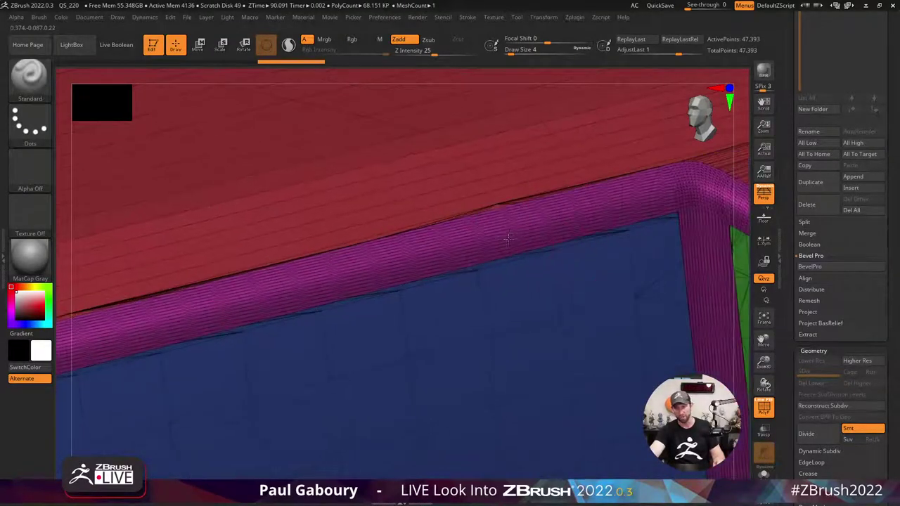
ctrl+shift+click(510, 234)
drag(510, 234, 528, 289)
shift+right_drag(528, 289, 607, 258)
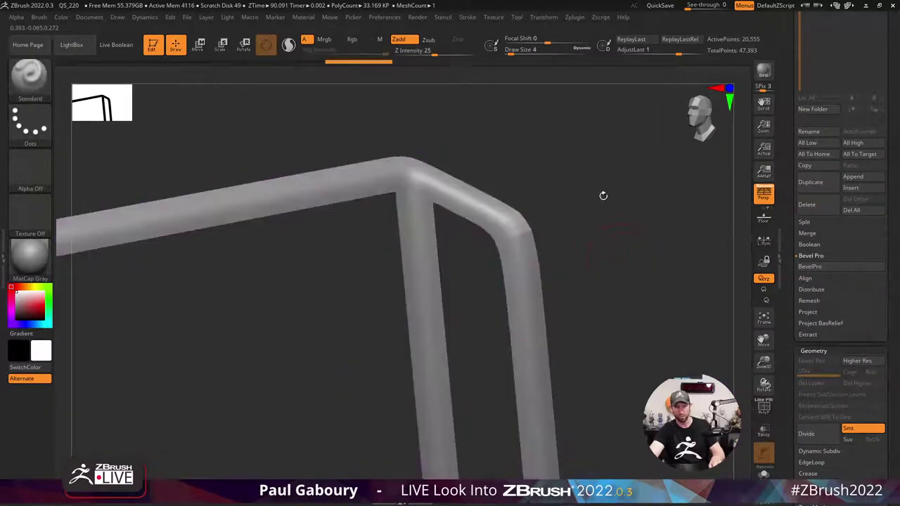
Unhide all parts and frame the whole walkie-talkie body, zooming on its seam.
key(ctrl+shift)
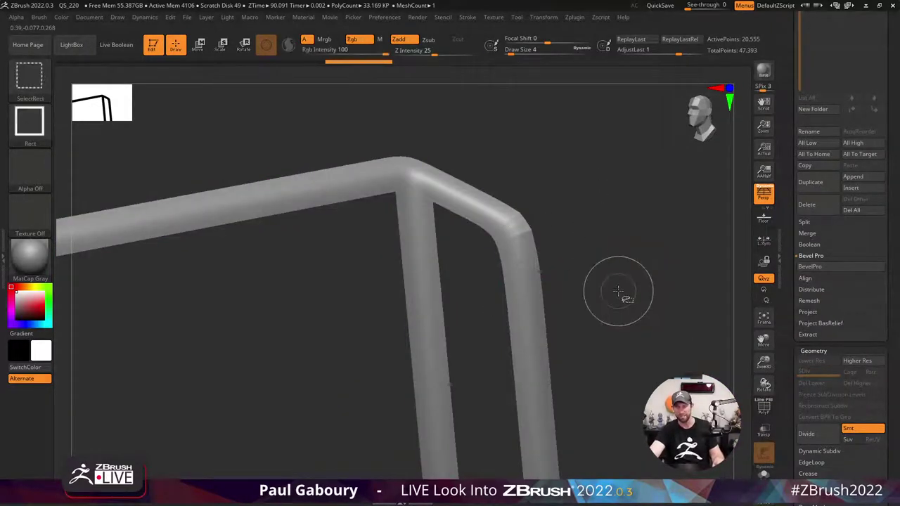
ctrl+shift+click(620, 294)
key(f)
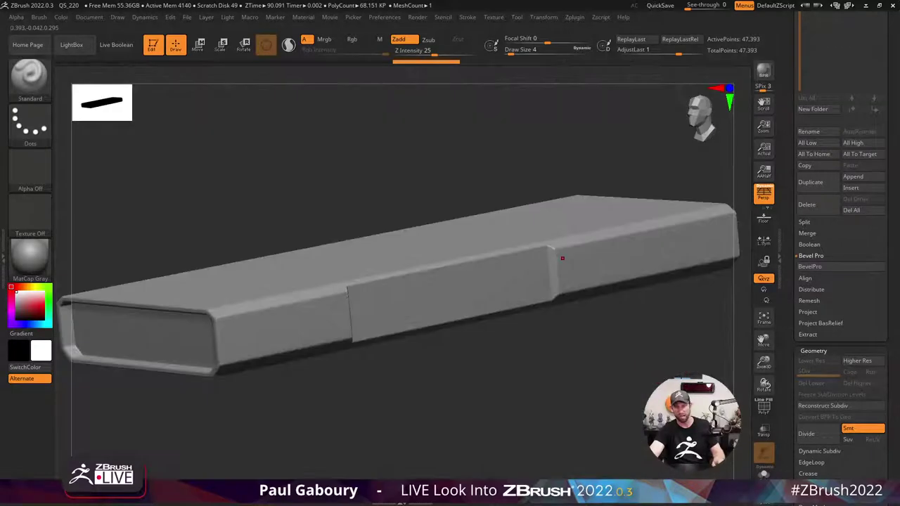
drag(658, 364, 606, 361)
alt+drag(559, 311, 589, 343)
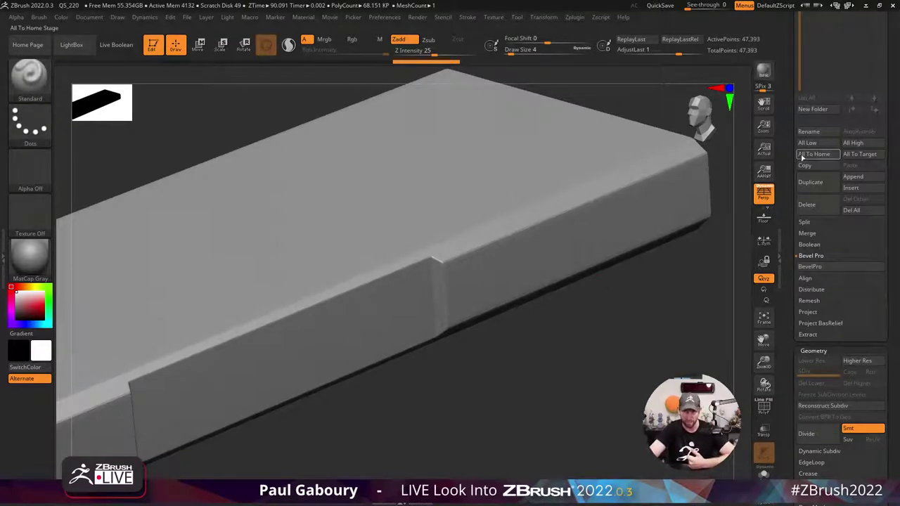
Load the LowPoly Mode tool and show its red, blue, purple and teal polygroups.
scroll(789, 281, up, 10)
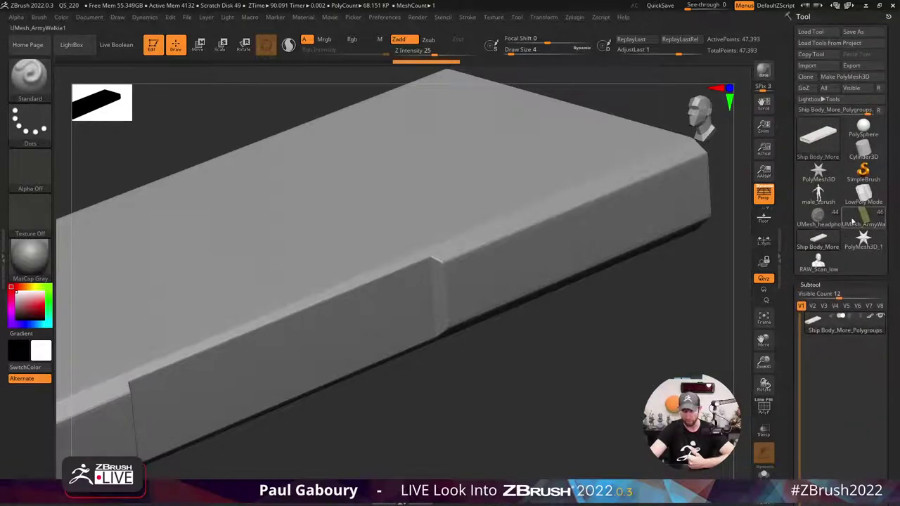
mouse_move(863, 239)
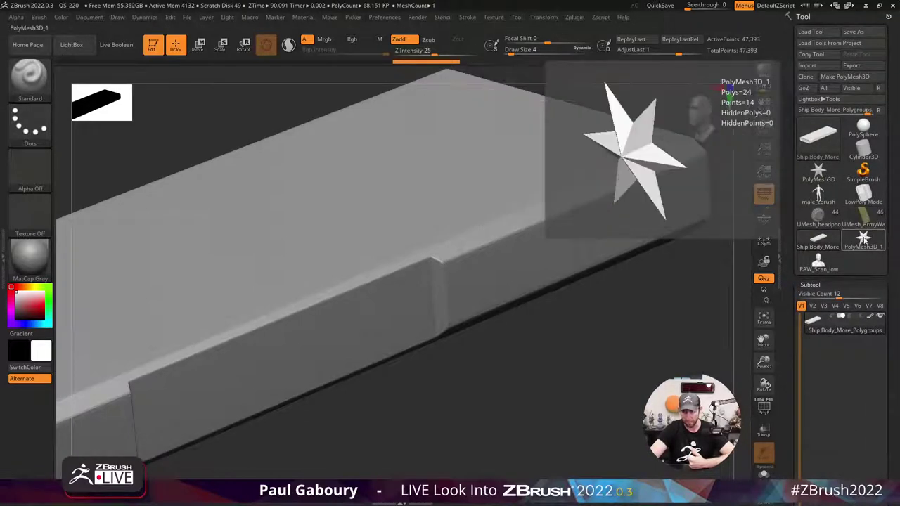
click(863, 200)
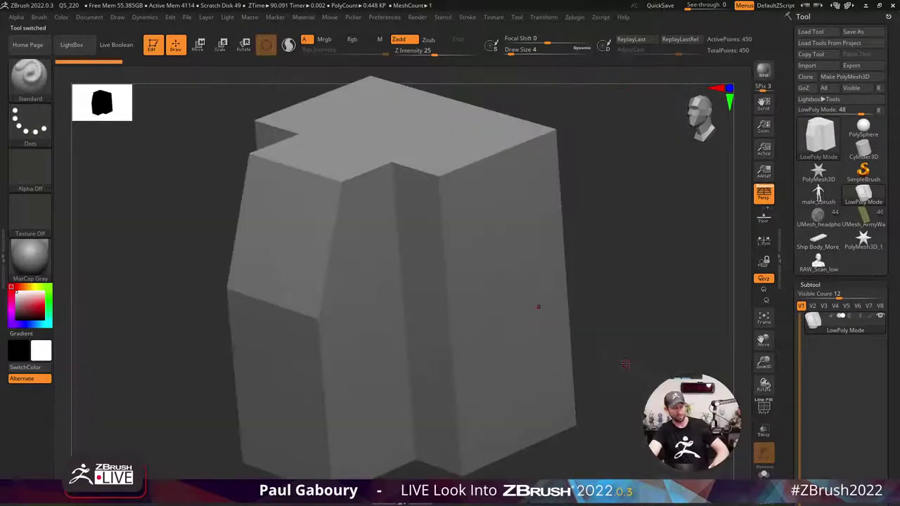
drag(628, 387, 574, 308)
key(shift+f)
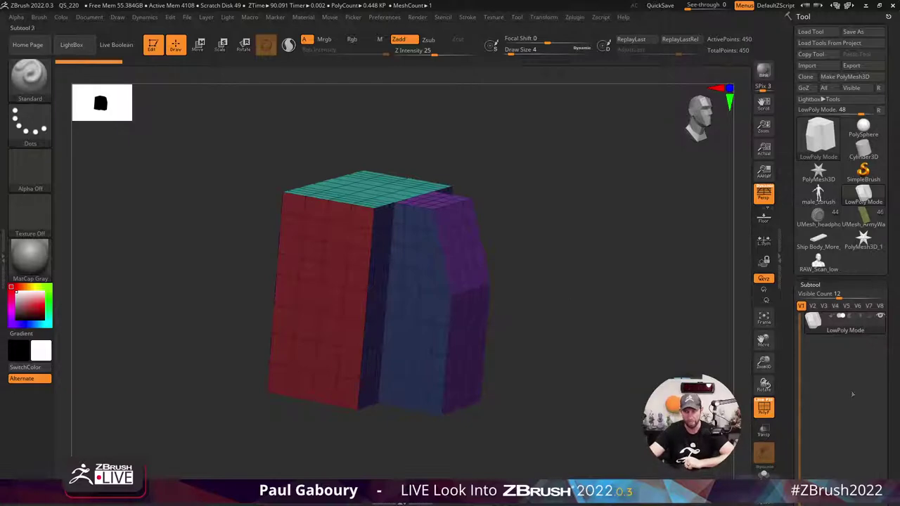
drag(792, 402, 797, 28)
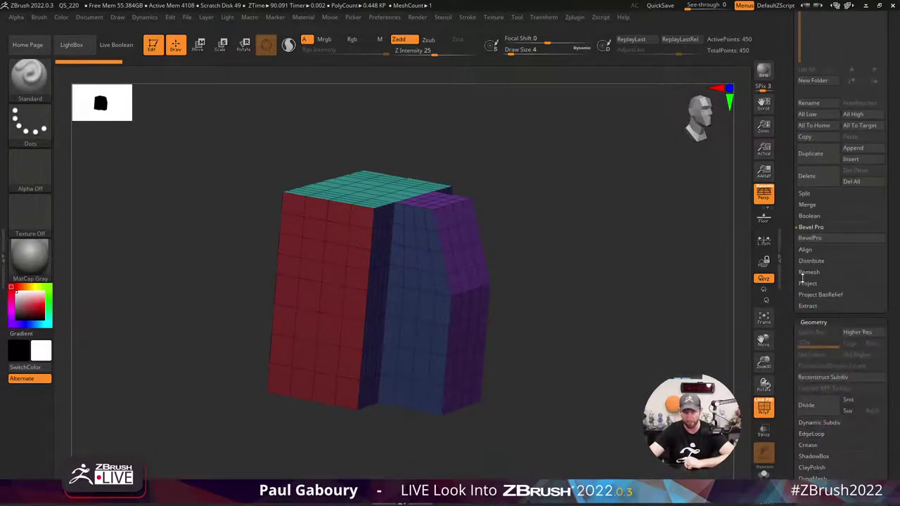
Open the block in BevelPro, hide the edge preview, and set Bevel Amount to 0.600.
click(829, 237)
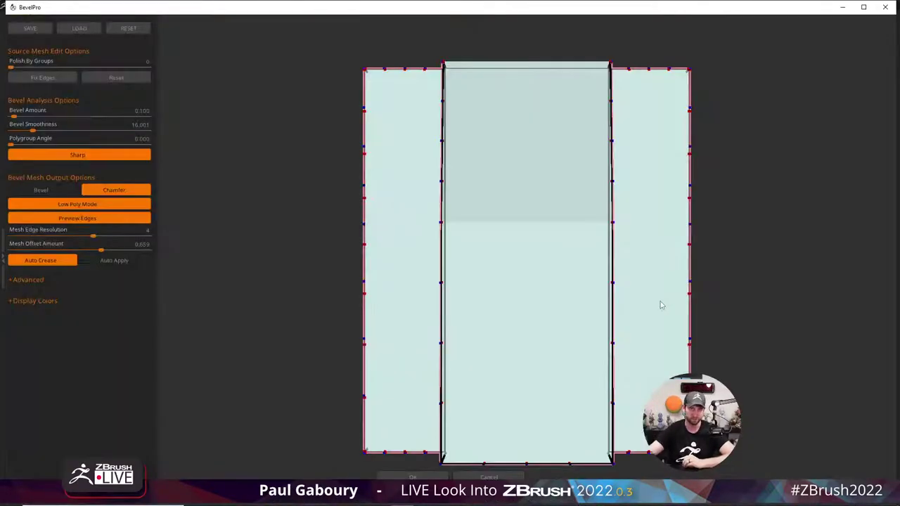
drag(735, 326, 675, 309)
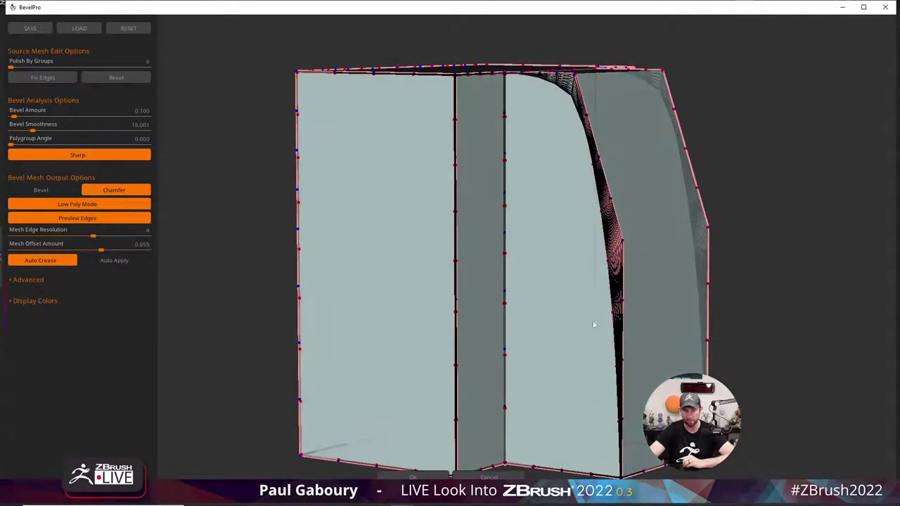
click(97, 219)
mouse_move(748, 338)
mouse_down()
mouse_move(767, 348)
mouse_move(759, 349)
mouse_up()
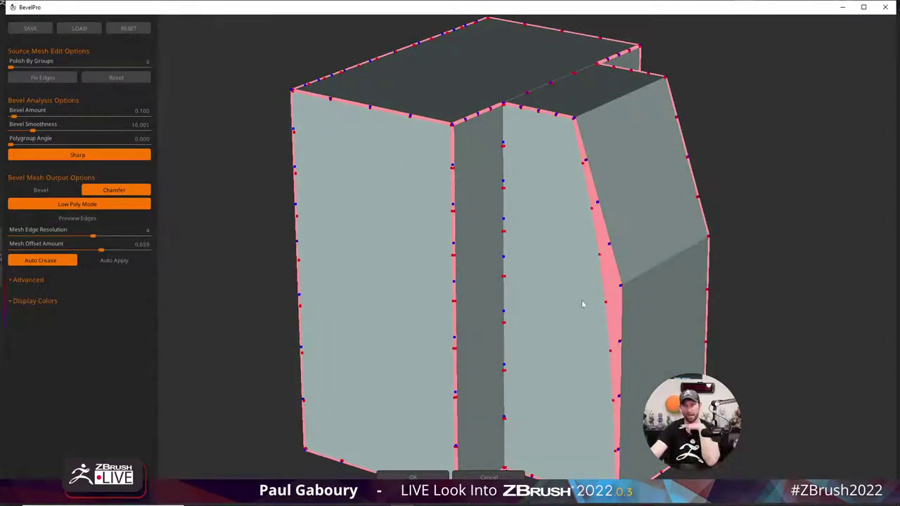
drag(759, 309, 767, 291)
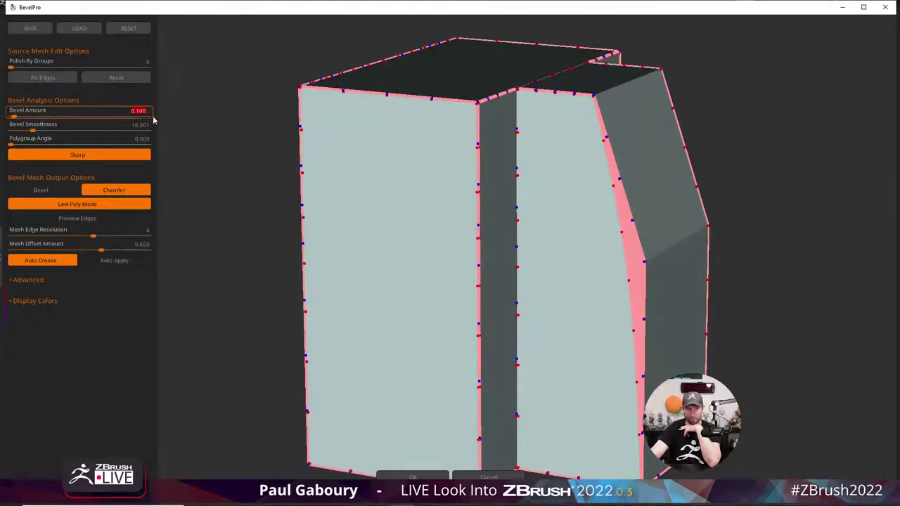
drag(153, 121, 209, 119)
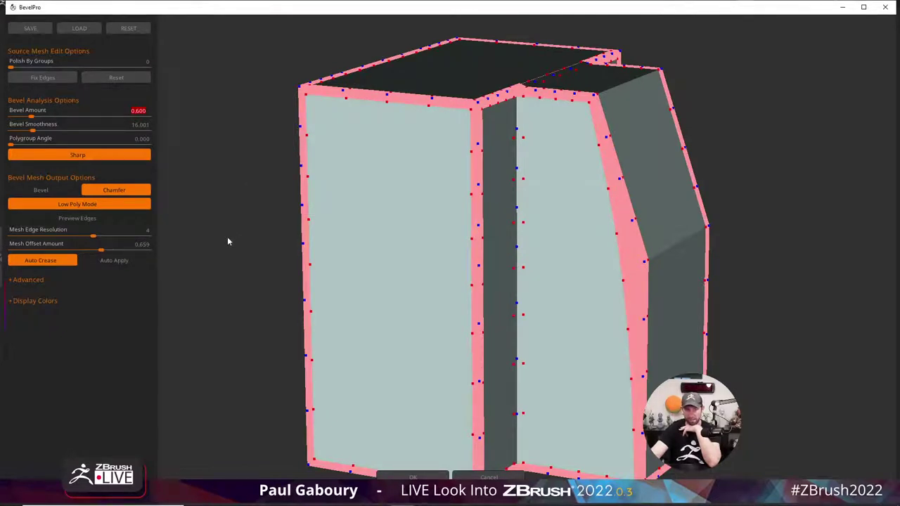
Toggle the Advanced inner-part and triangulation options off and back on, then enable Auto Apply.
click(28, 280)
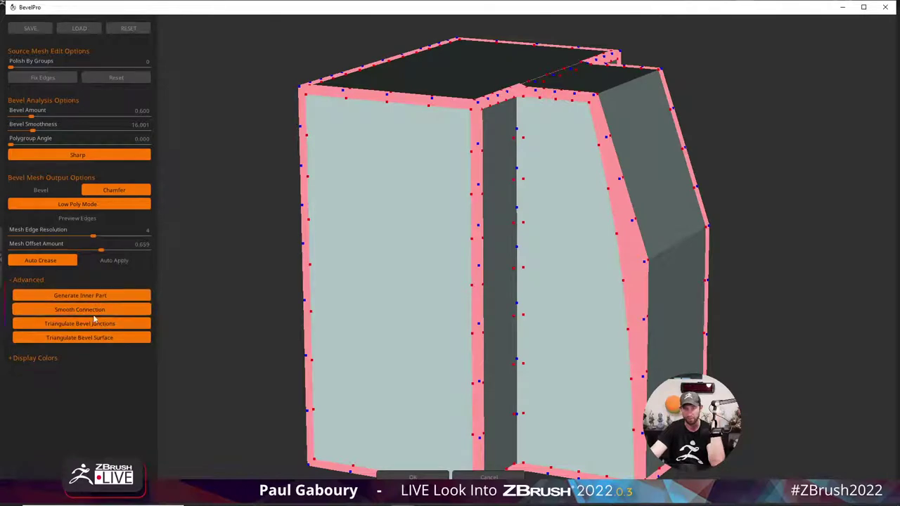
click(112, 296)
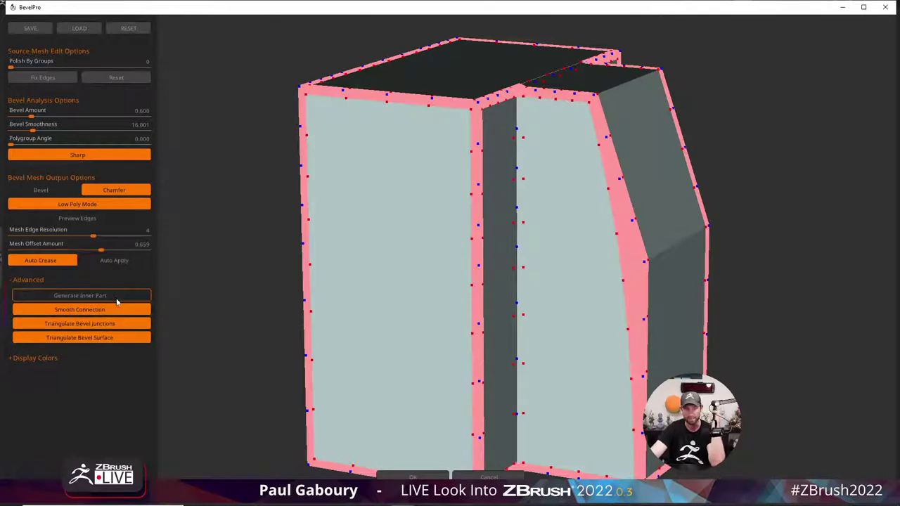
click(111, 338)
click(114, 323)
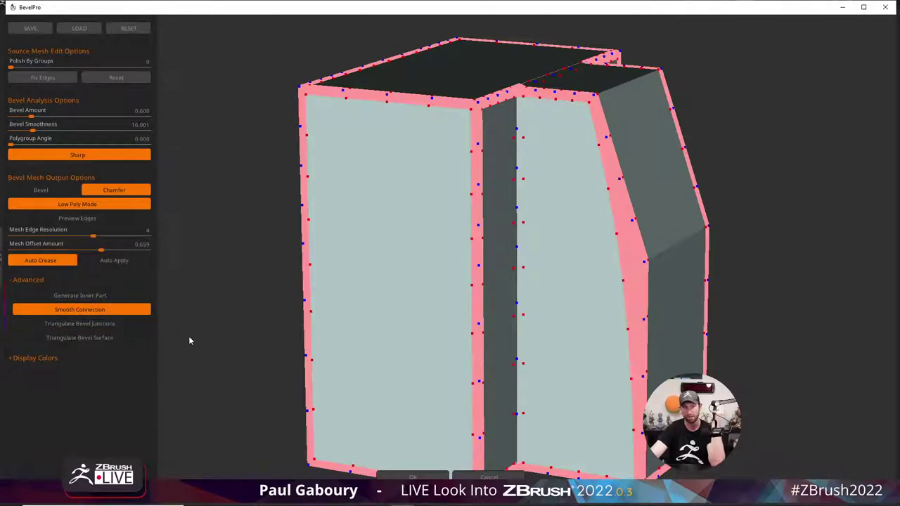
click(112, 338)
click(113, 323)
click(104, 298)
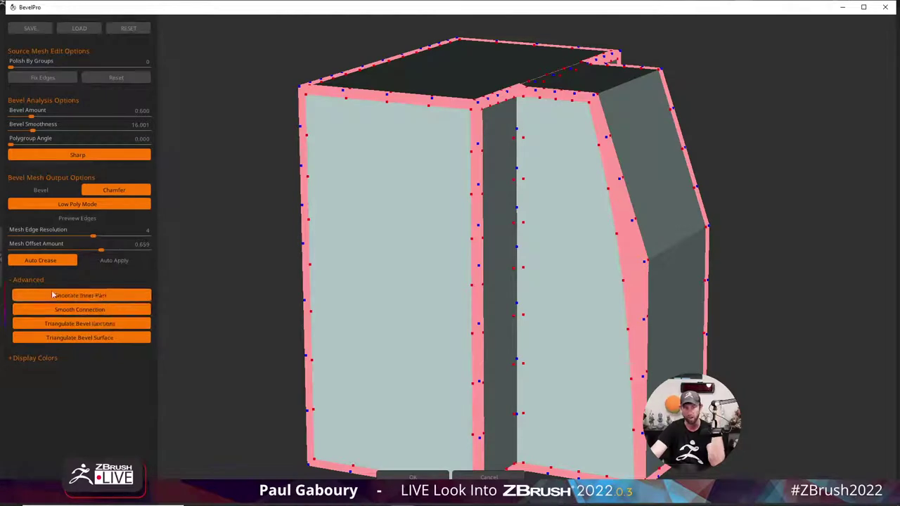
click(30, 280)
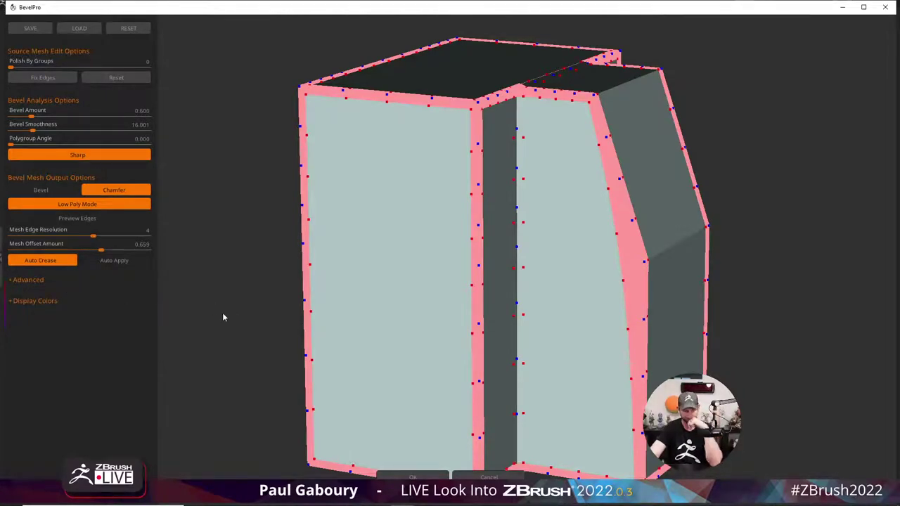
click(112, 260)
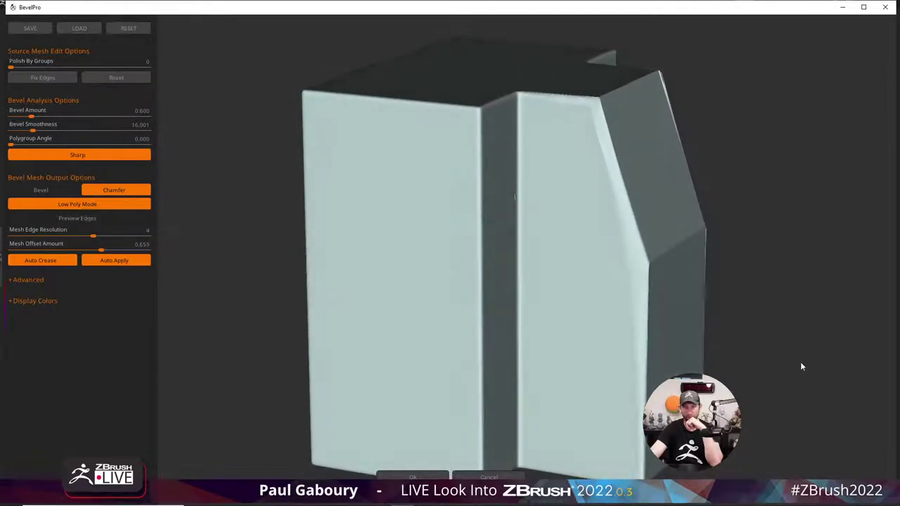
Set mesh offset to 0.574 and bevel smoothness to 0, then turn Low Poly Mode off.
mouse_move(801, 366)
mouse_down()
mouse_move(807, 387)
mouse_move(799, 374)
mouse_up()
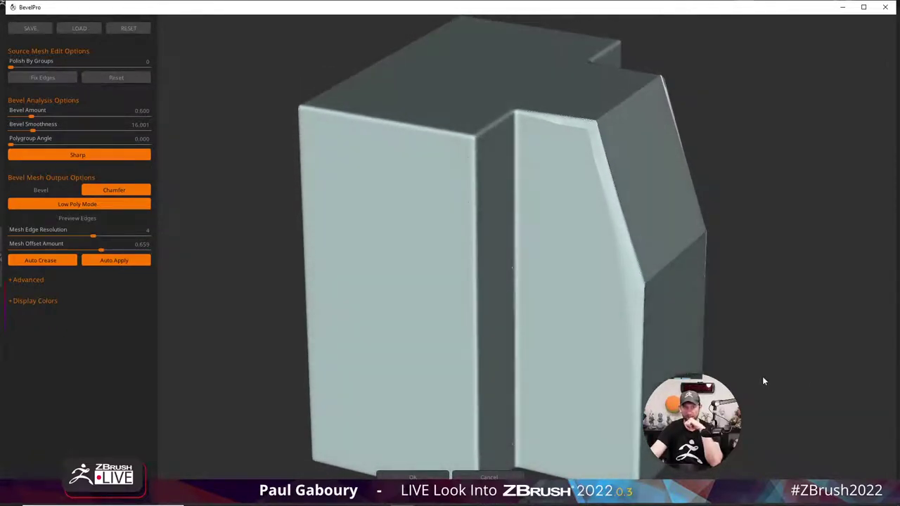
click(99, 204)
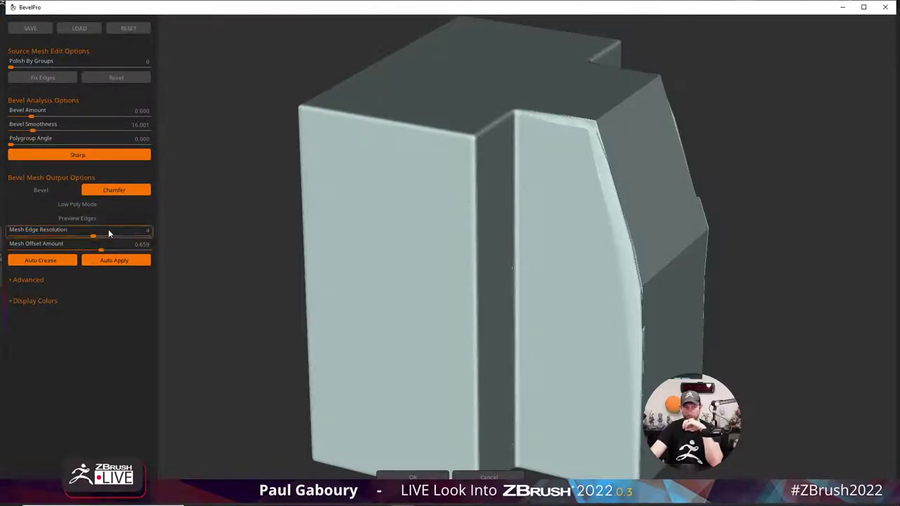
click(107, 206)
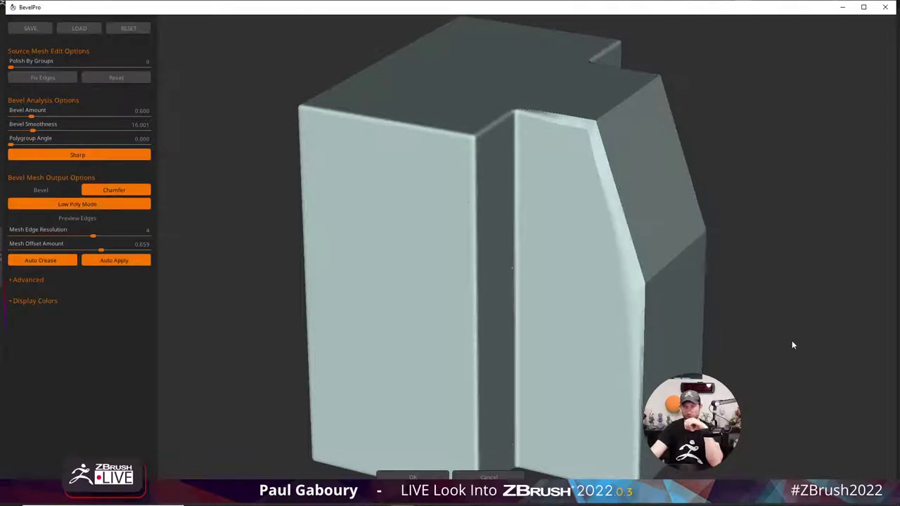
drag(100, 250, 89, 250)
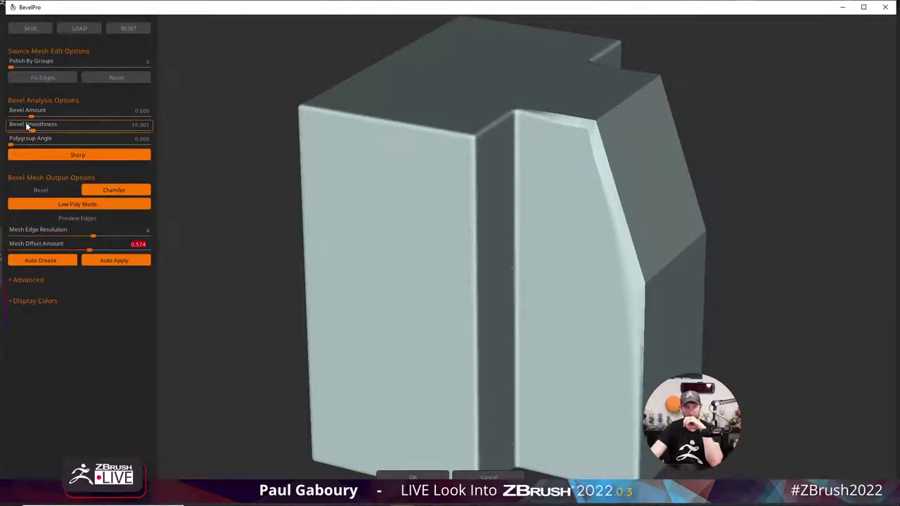
drag(33, 131, 7, 134)
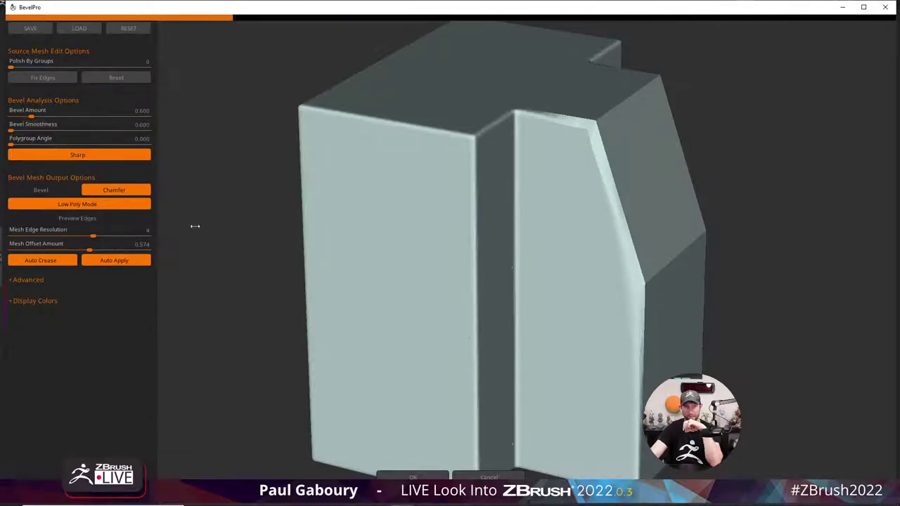
drag(776, 369, 661, 287)
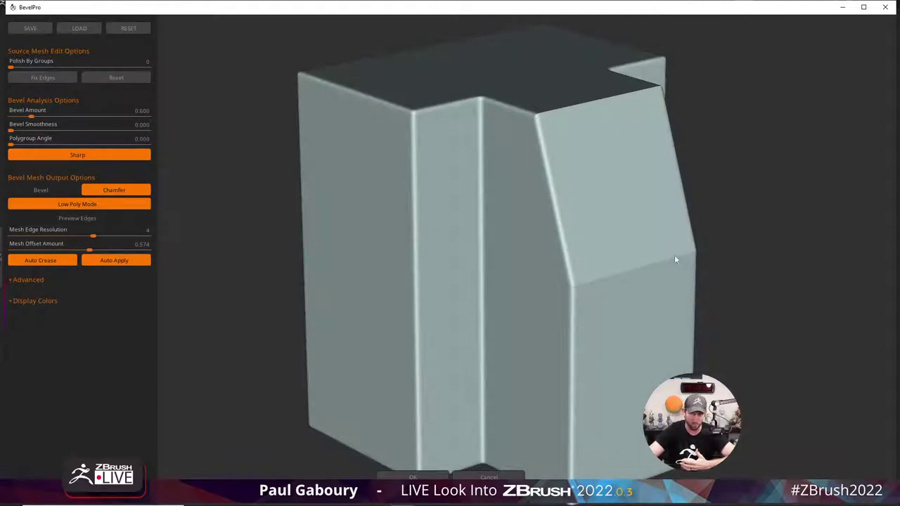
drag(675, 257, 753, 287)
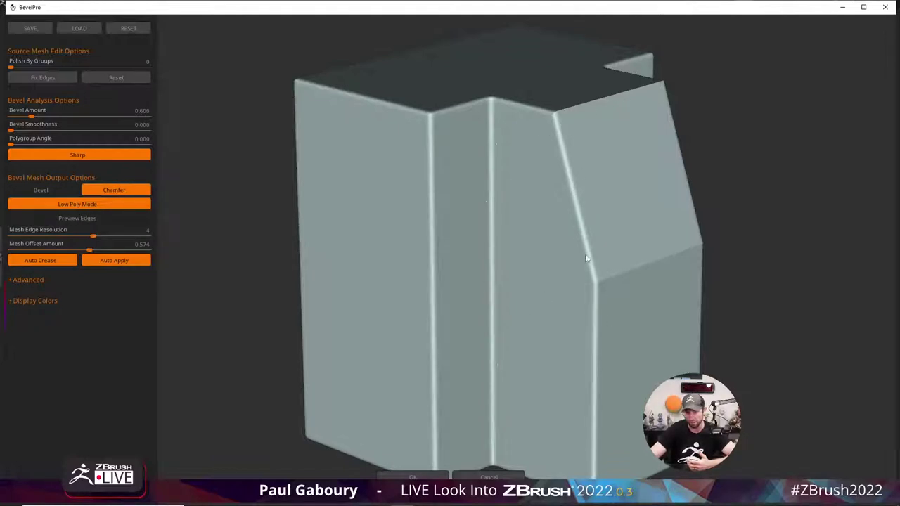
click(115, 204)
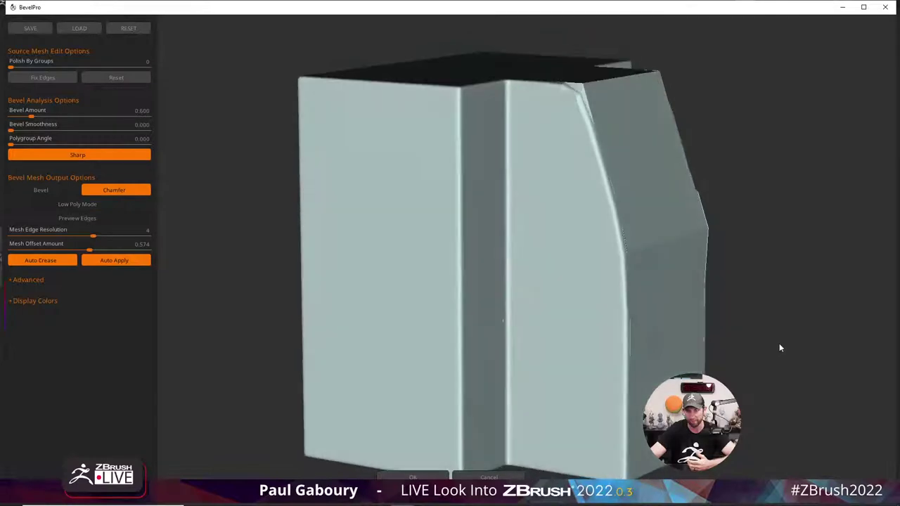
Frame the block's top edges and raise the Bevel Amount from 0.600 to 1.000.
drag(779, 347, 773, 364)
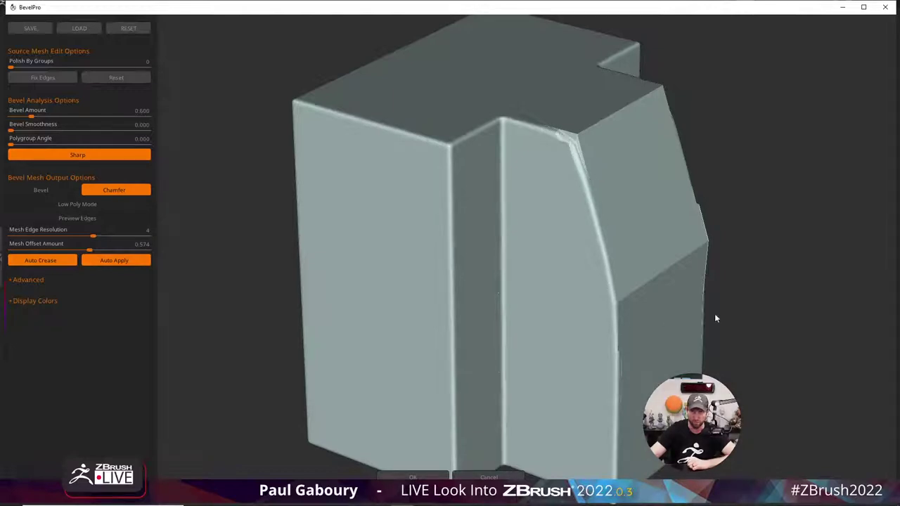
drag(715, 318, 786, 298)
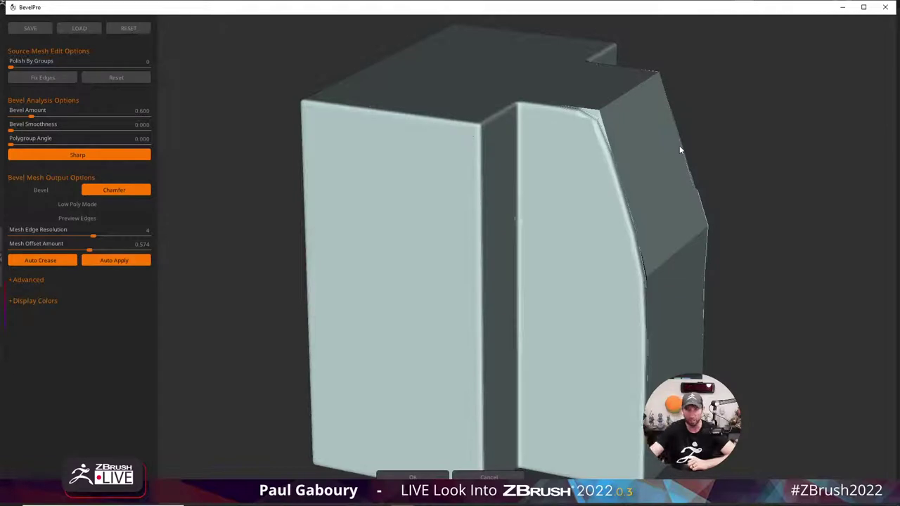
drag(606, 120, 715, 255)
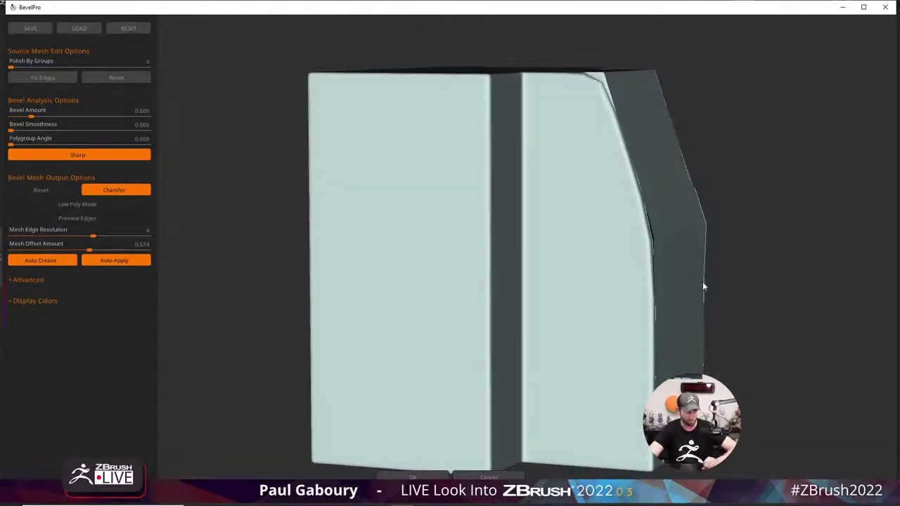
scroll(724, 279, up, 3)
drag(728, 220, 618, 216)
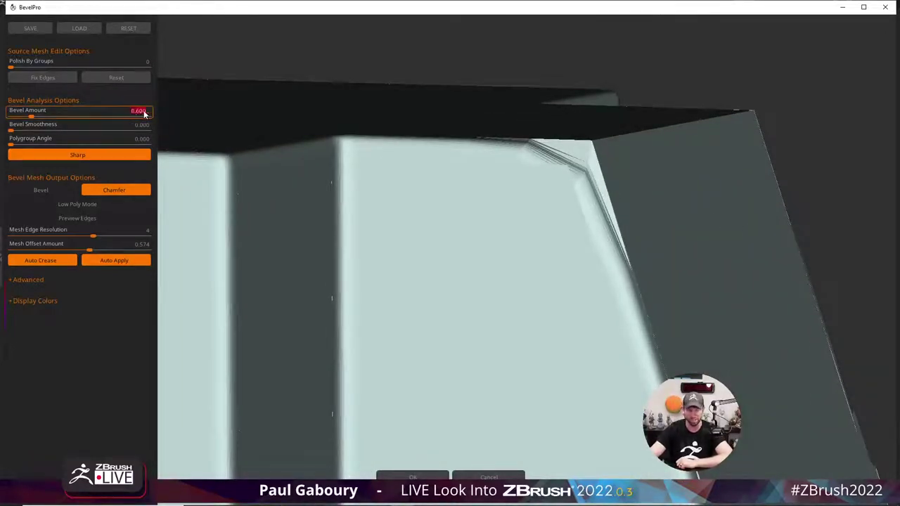
text(1)
key(Return)
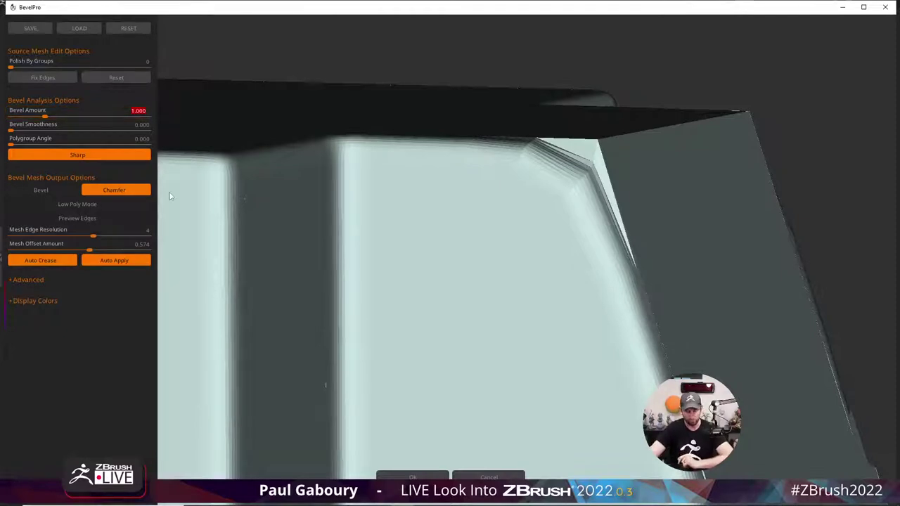
Re-enable Low Poly Mode, try Bevel, return to Chamfer, turn Auto Apply off, and accept with OK.
click(79, 204)
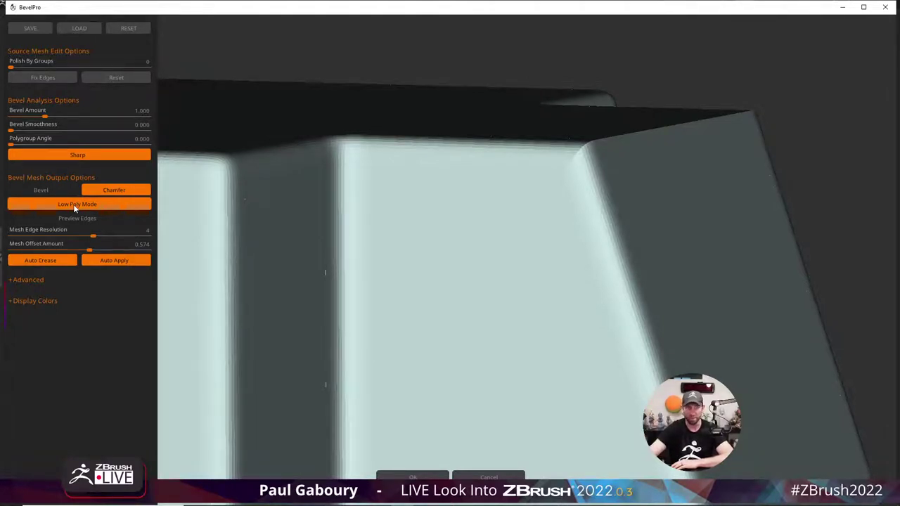
click(117, 193)
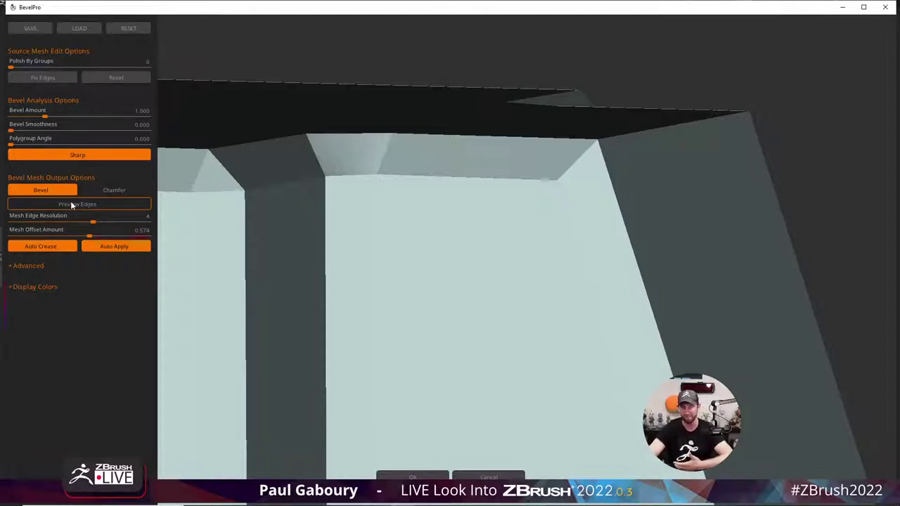
click(113, 191)
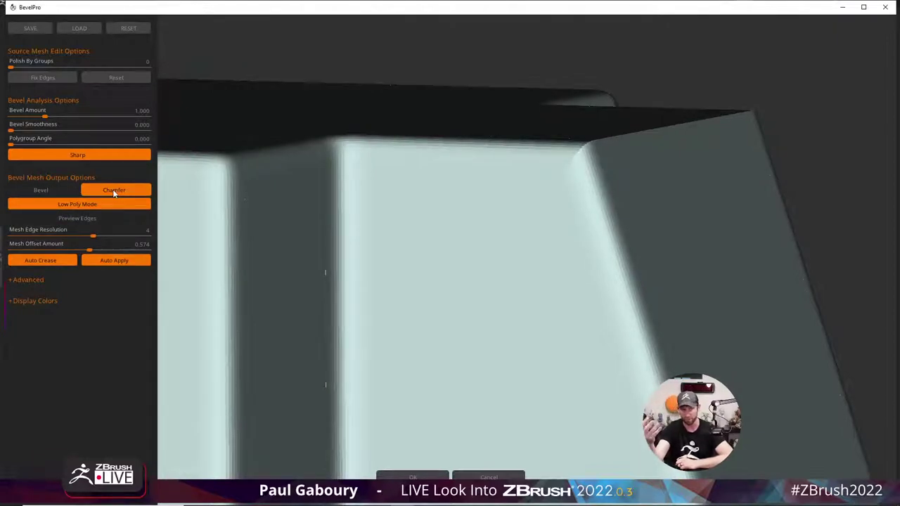
click(115, 261)
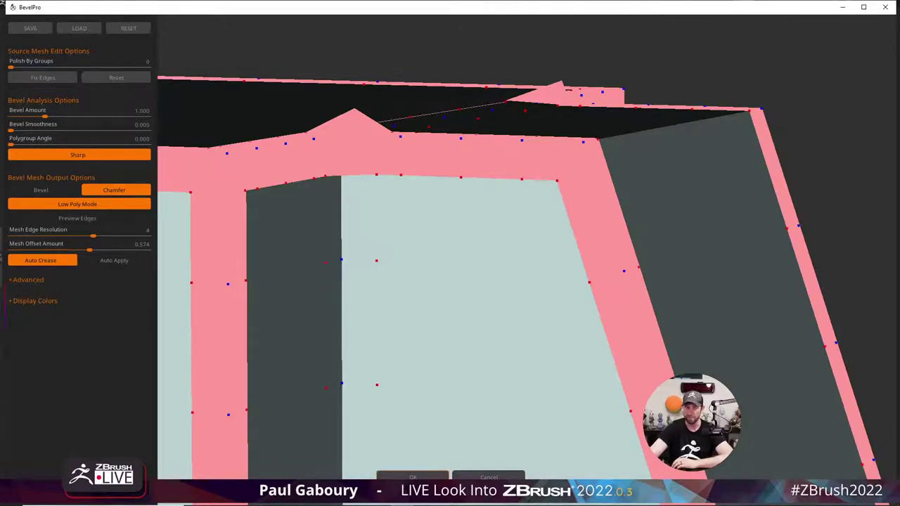
click(414, 477)
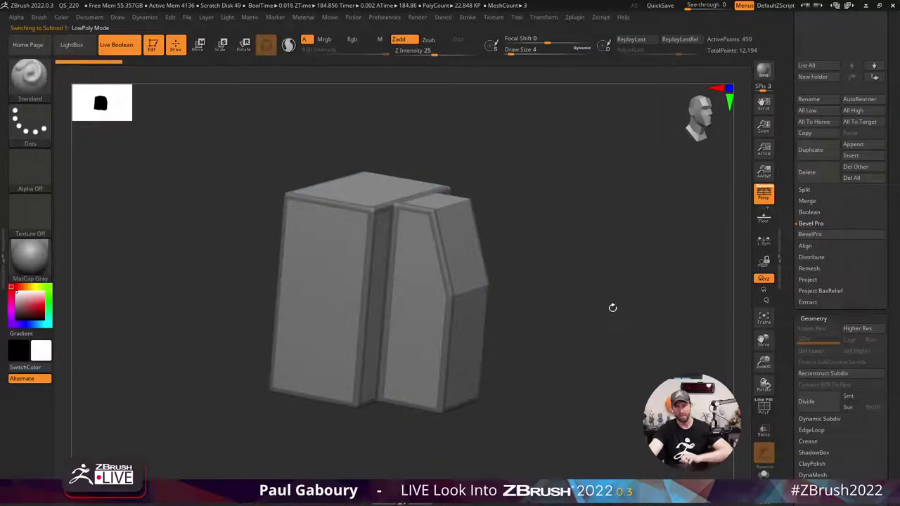
Select the LowPoly Mode_sub subtool and inspect its hollow frame mesh with PolyF on.
scroll(873, 312, up, 5)
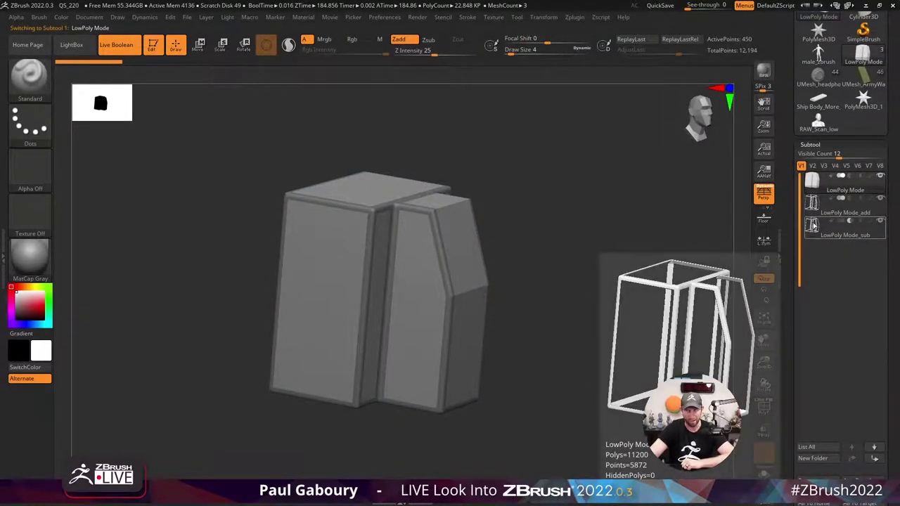
mouse_move(816, 229)
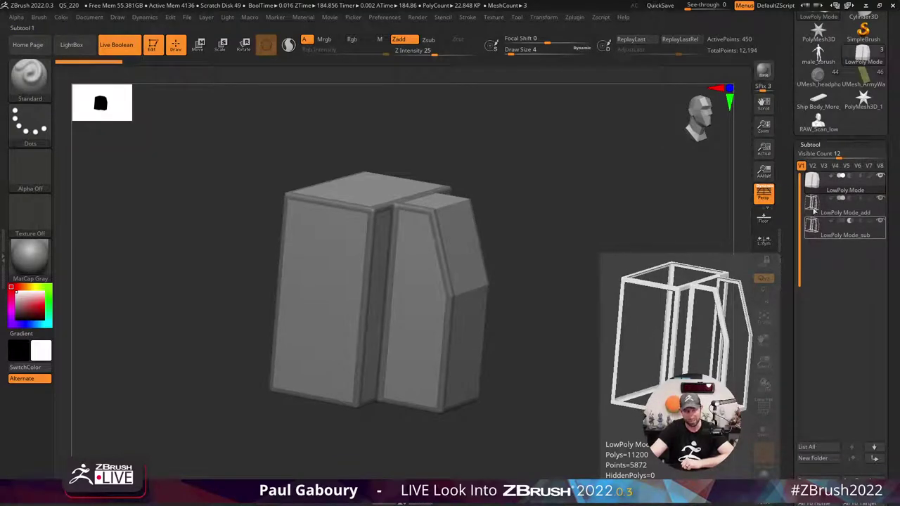
click(812, 225)
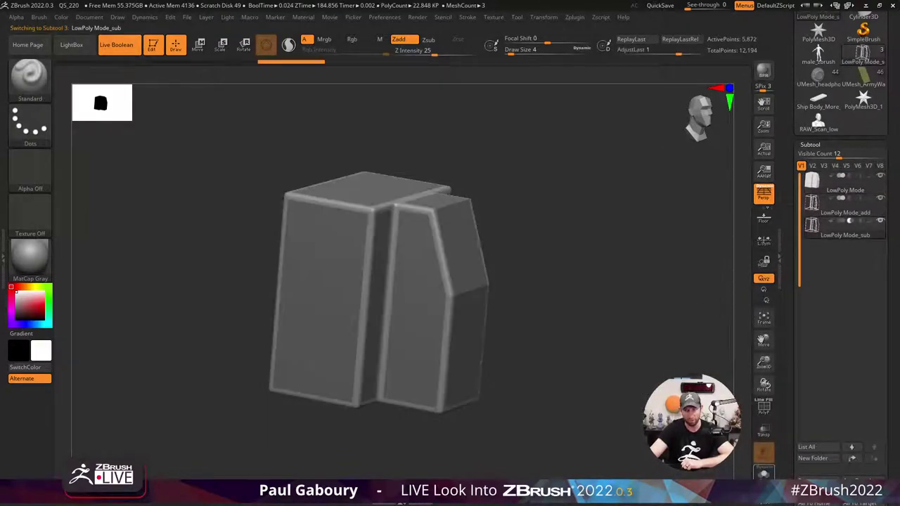
drag(530, 268, 520, 238)
scroll(466, 204, up, 5)
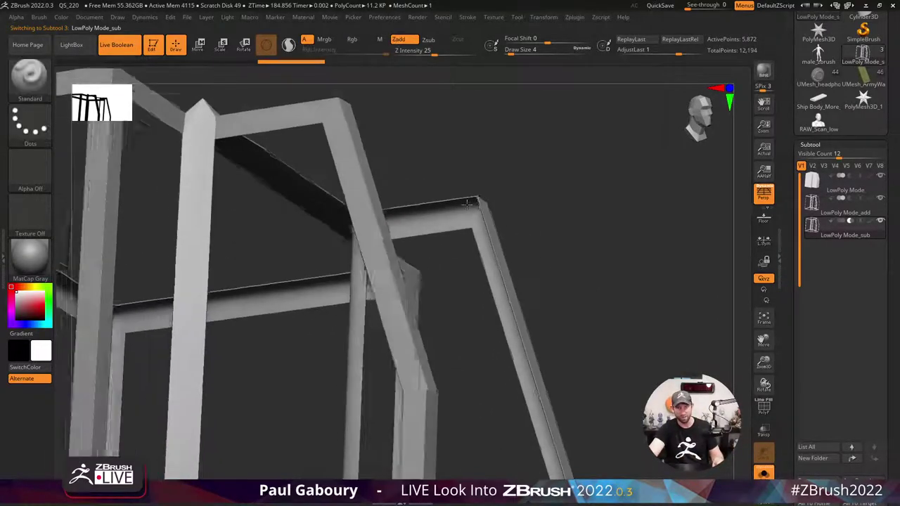
drag(467, 203, 438, 217)
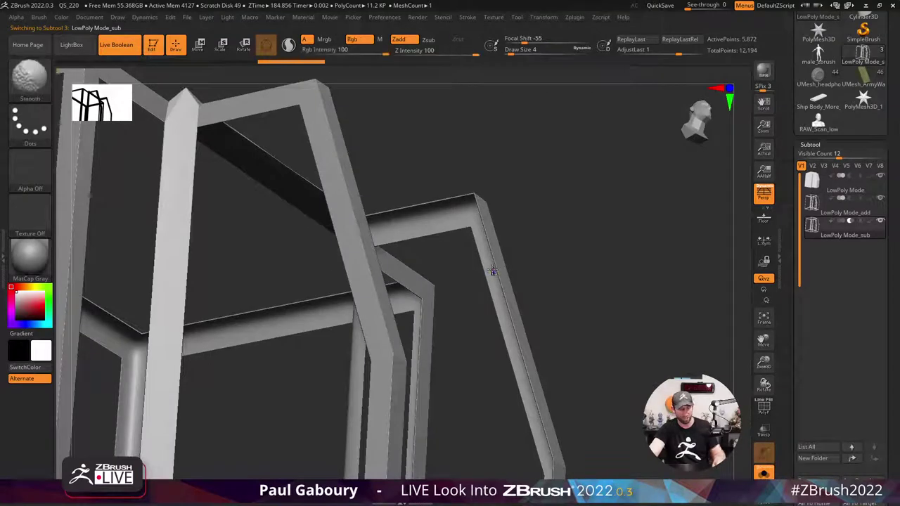
key(shift+f)
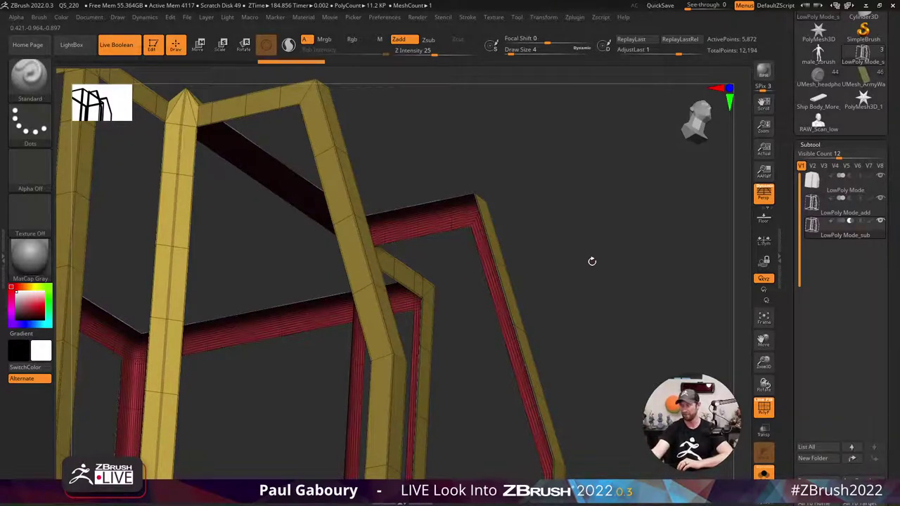
mouse_move(600, 301)
mouse_down()
mouse_move(504, 252)
mouse_move(583, 277)
mouse_move(597, 309)
mouse_up()
Undo back to the full solid block, turn PolyF off, and check its bevelled edges.
key(ctrl+z)
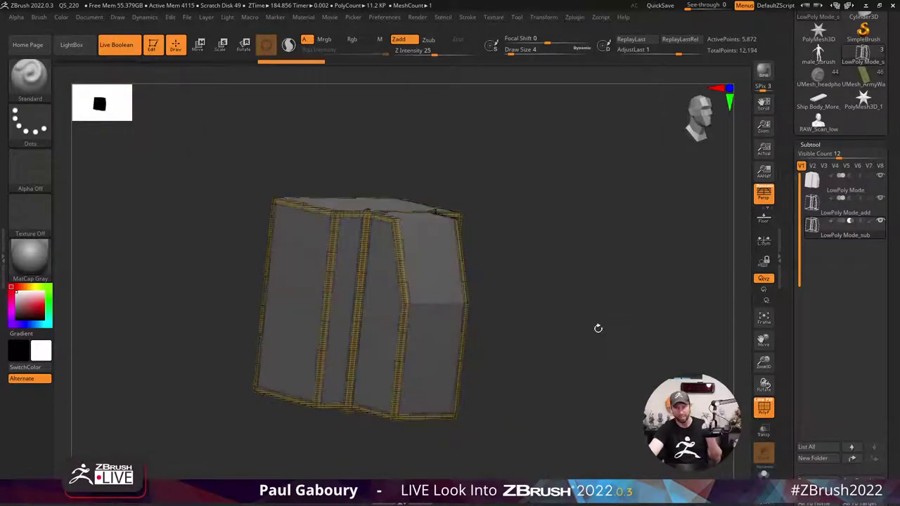
key(shift+f)
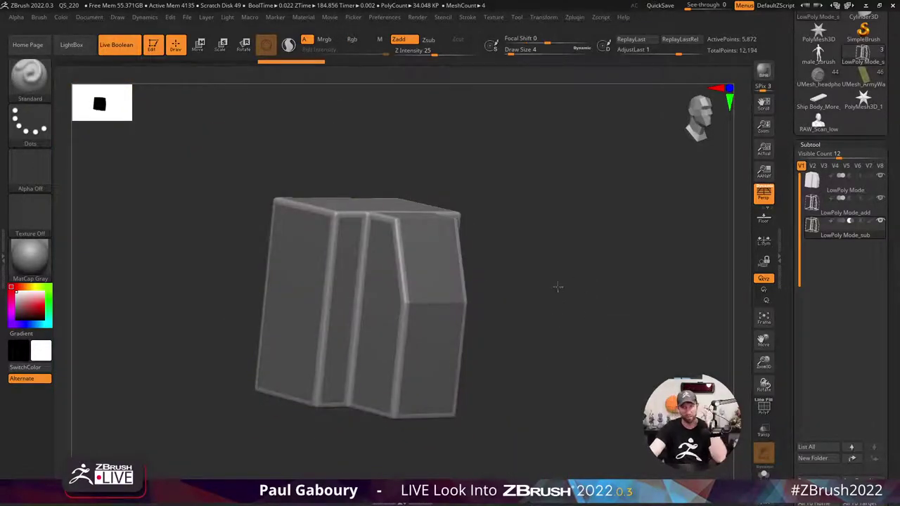
mouse_move(557, 286)
mouse_down()
mouse_move(552, 319)
mouse_move(569, 287)
mouse_move(565, 316)
mouse_move(549, 280)
mouse_move(559, 297)
mouse_up()
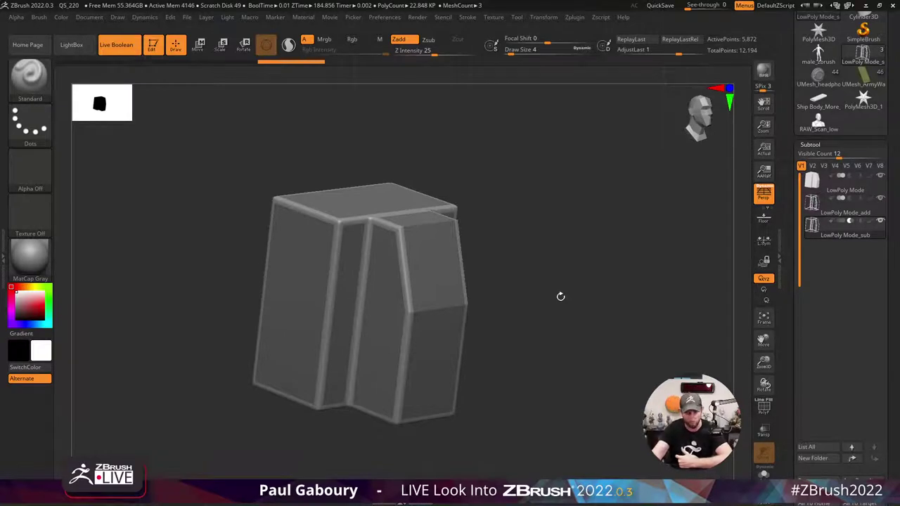
Compare the LowPoly Mode_add and LowPoly Mode_sub subtools, then reselect LowPoly Mode.
scroll(889, 352, down, 3)
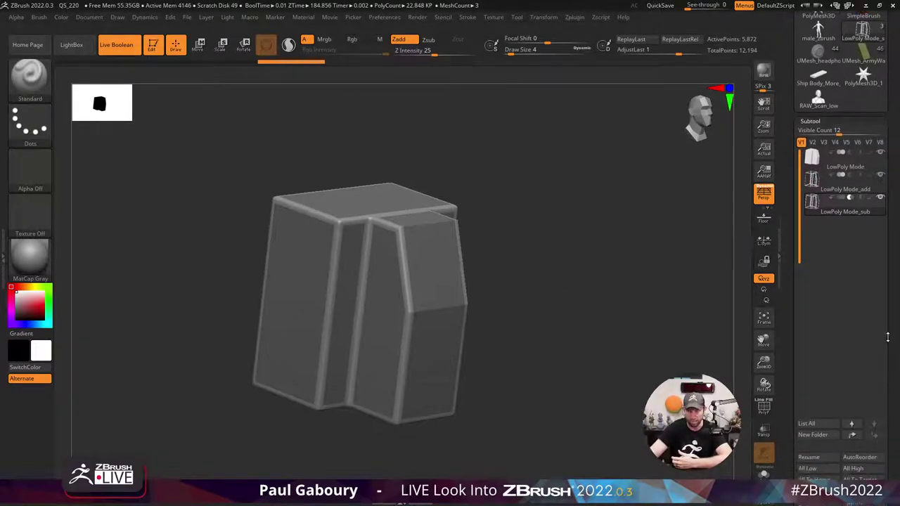
key(Up)
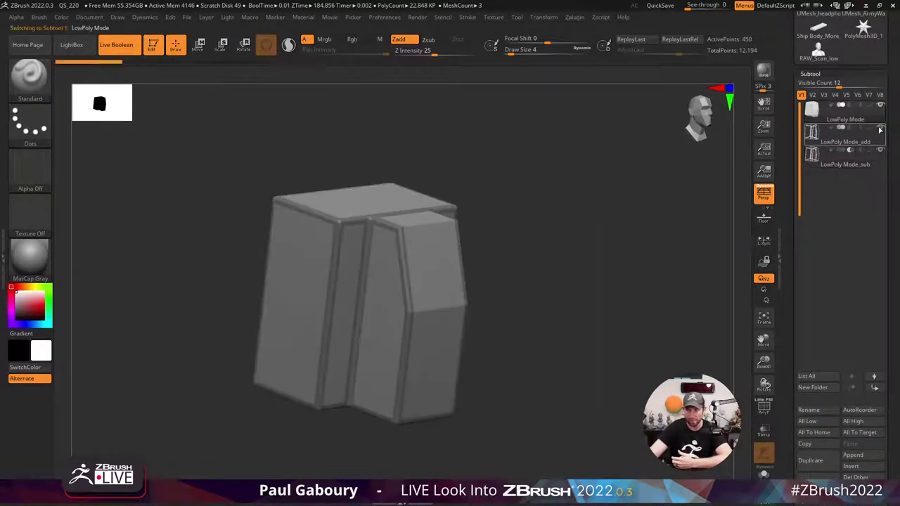
click(881, 149)
mouse_move(554, 223)
mouse_down()
mouse_move(552, 208)
mouse_move(544, 218)
mouse_up()
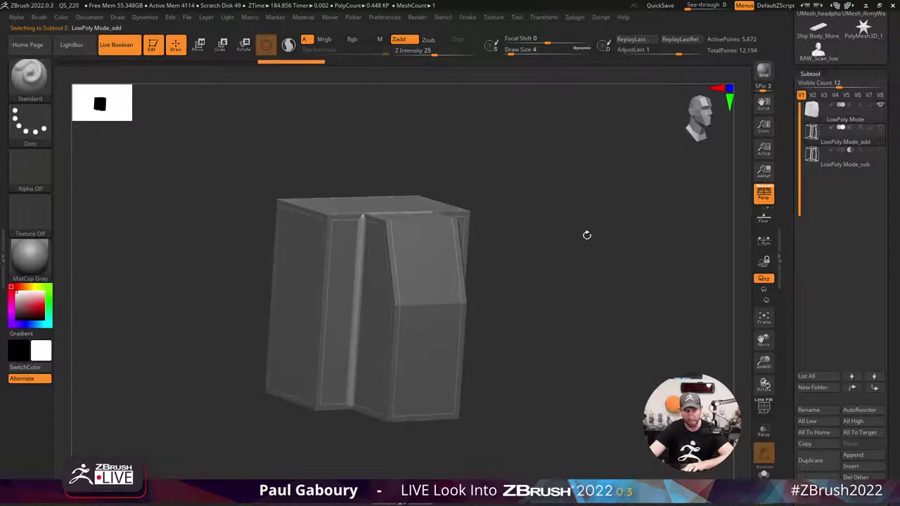
click(855, 167)
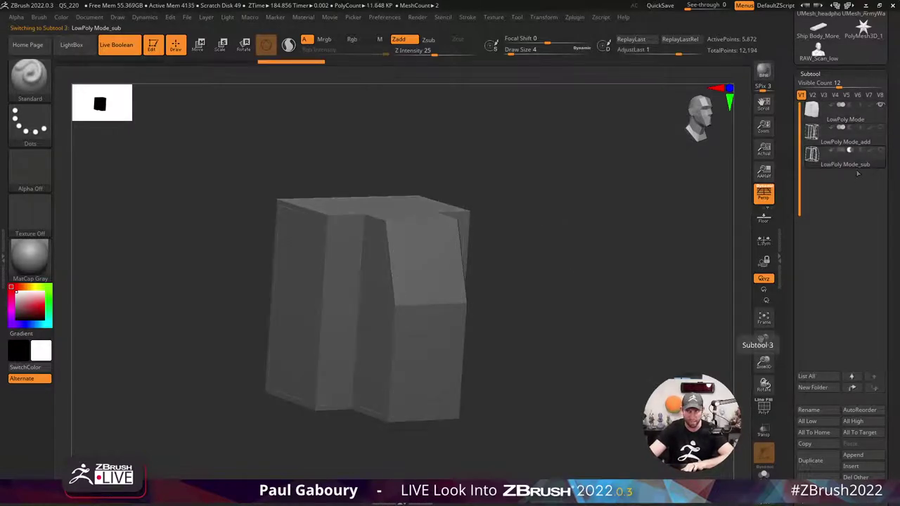
click(821, 142)
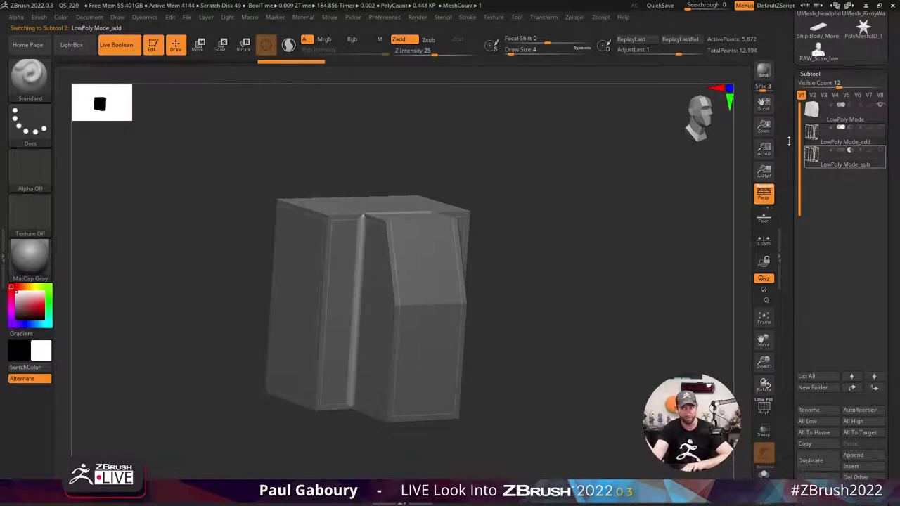
key(alt+Up)
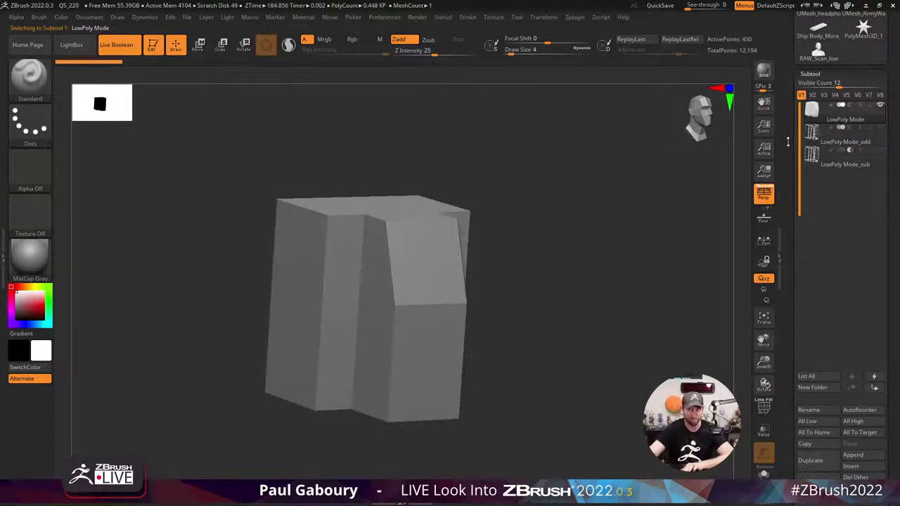
scroll(843, 211, down, 10)
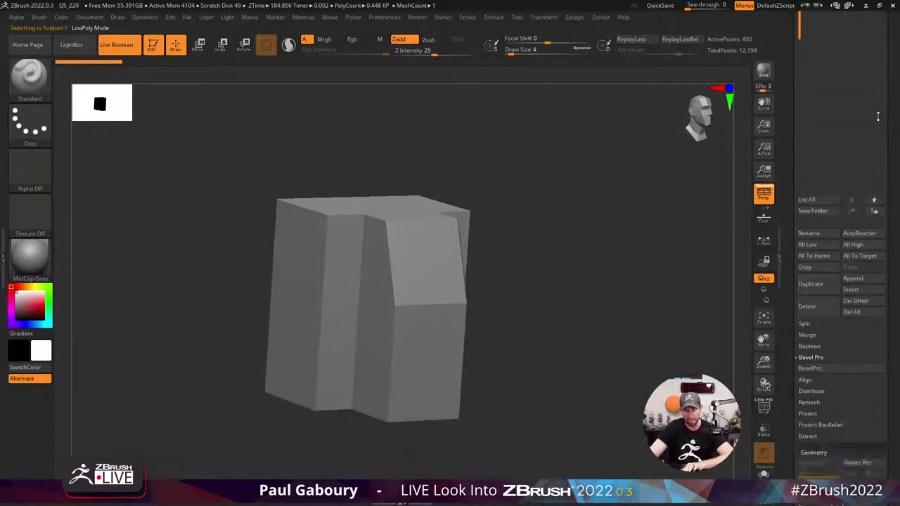
Launch BevelPro on LowPoly Mode, enable Auto Apply to preview the chamfer, and accept with OK.
click(844, 119)
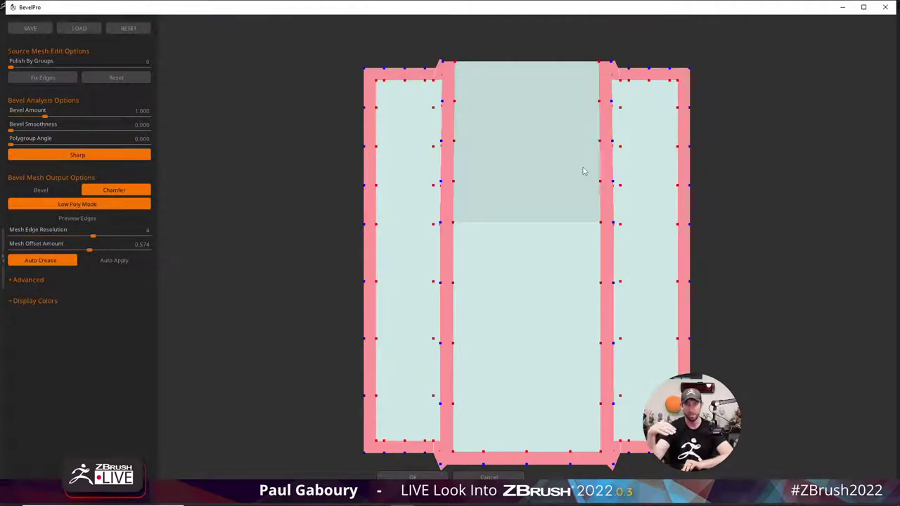
drag(726, 214, 809, 219)
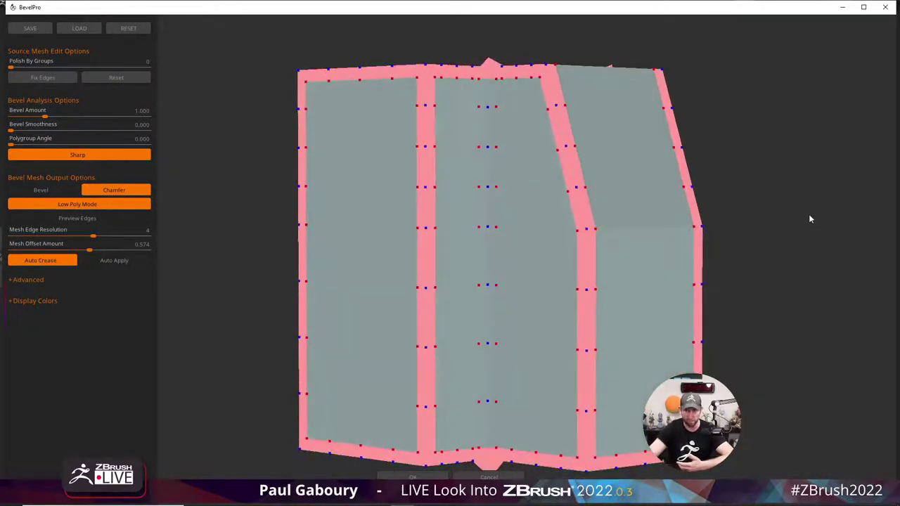
click(134, 261)
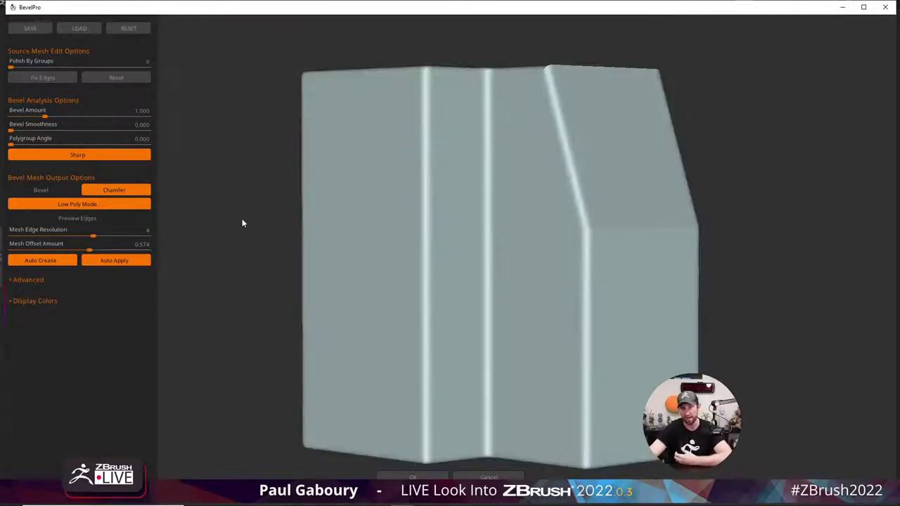
mouse_move(777, 247)
mouse_down()
mouse_move(803, 271)
mouse_move(800, 164)
mouse_move(812, 201)
mouse_move(851, 253)
mouse_move(824, 185)
mouse_move(792, 245)
mouse_move(762, 237)
mouse_up()
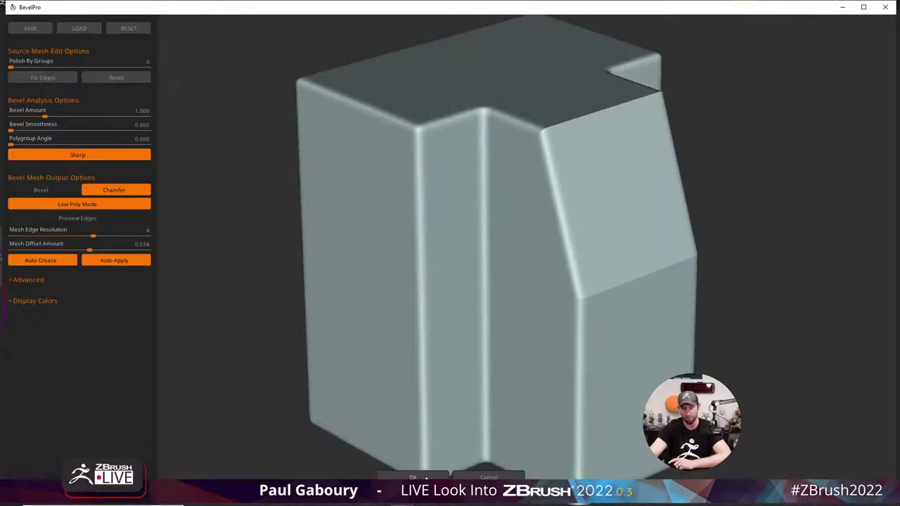
click(414, 477)
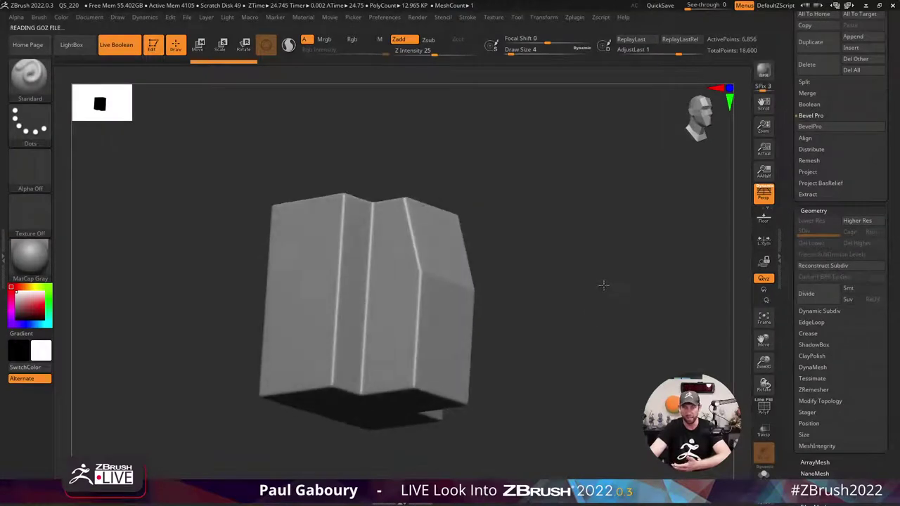
Turn off Live Boolean and inspect the chamfered LowPoly Mode mesh with PolyF on, then off.
drag(602, 284, 590, 317)
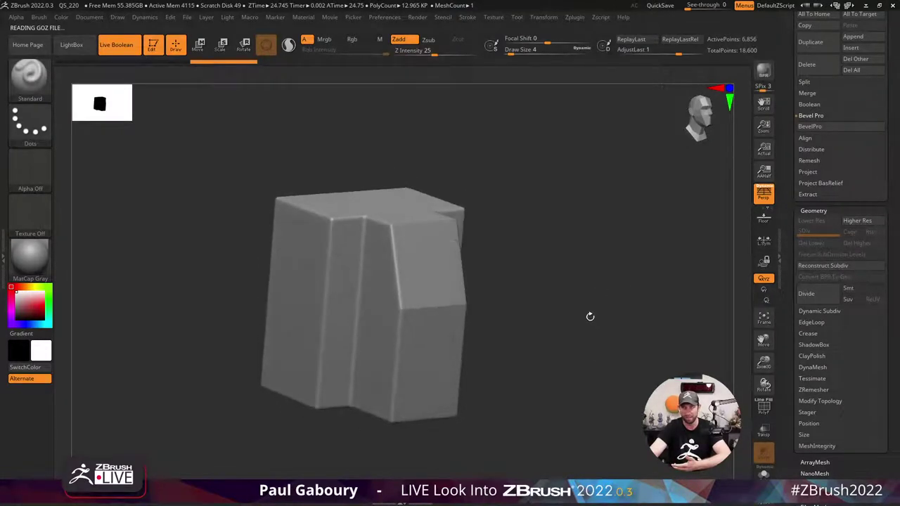
scroll(883, 334, up, 10)
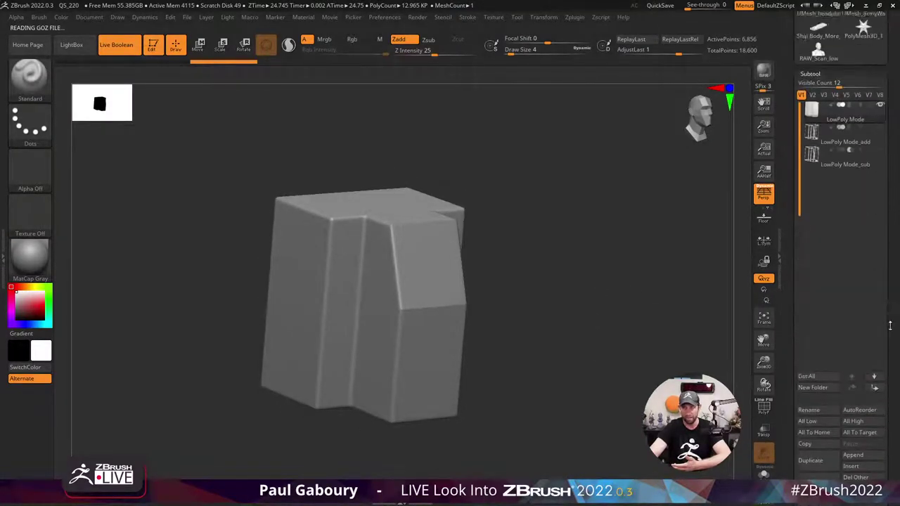
click(116, 45)
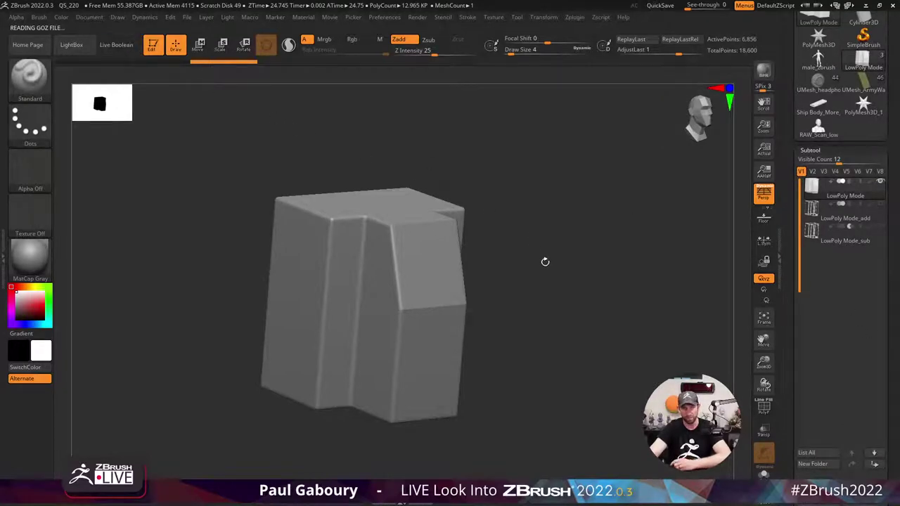
drag(545, 261, 553, 265)
mouse_move(814, 214)
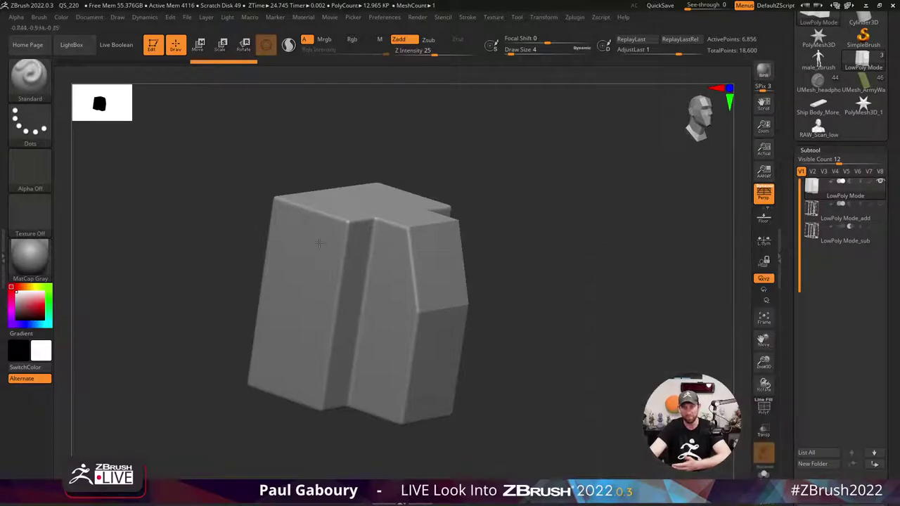
key(shift+f)
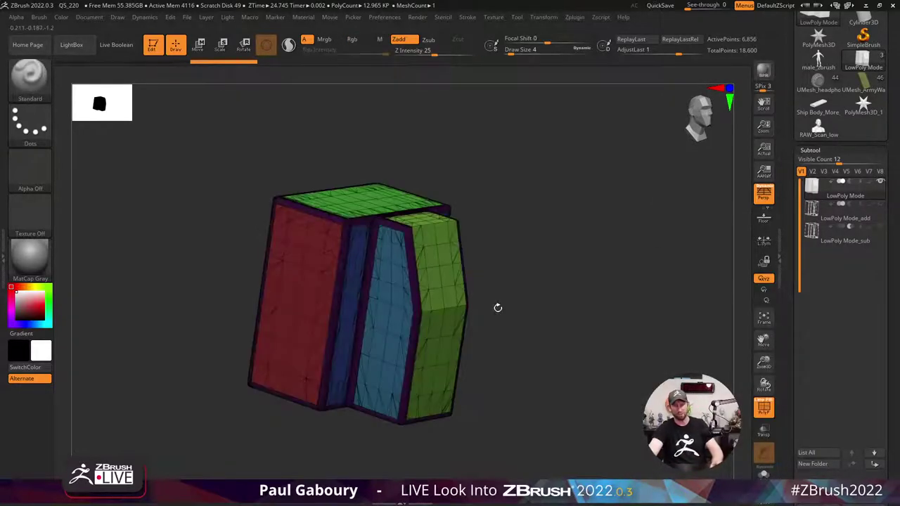
mouse_move(431, 263)
ctrl+right_down()
mouse_move(600, 334)
mouse_move(559, 277)
ctrl+right_up()
key(shift+f)
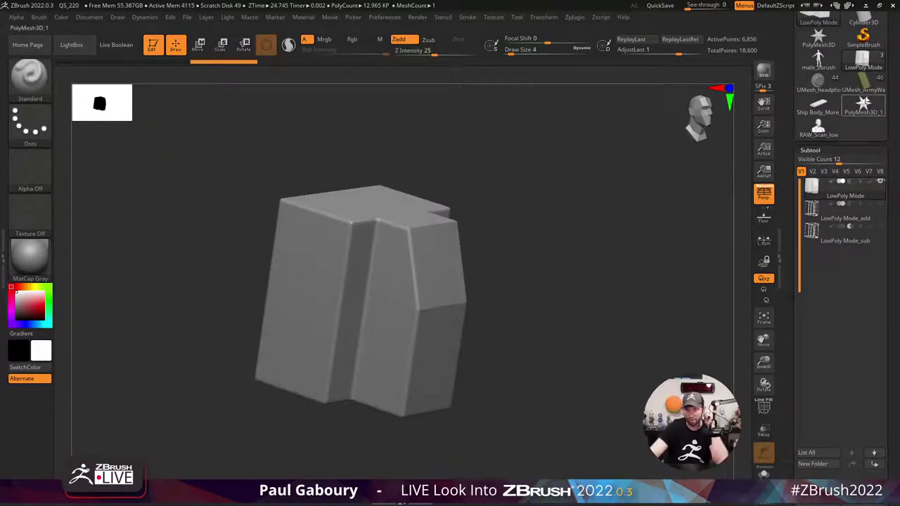
Switch to the walkie-talkie model and frame it on the canvas.
click(865, 85)
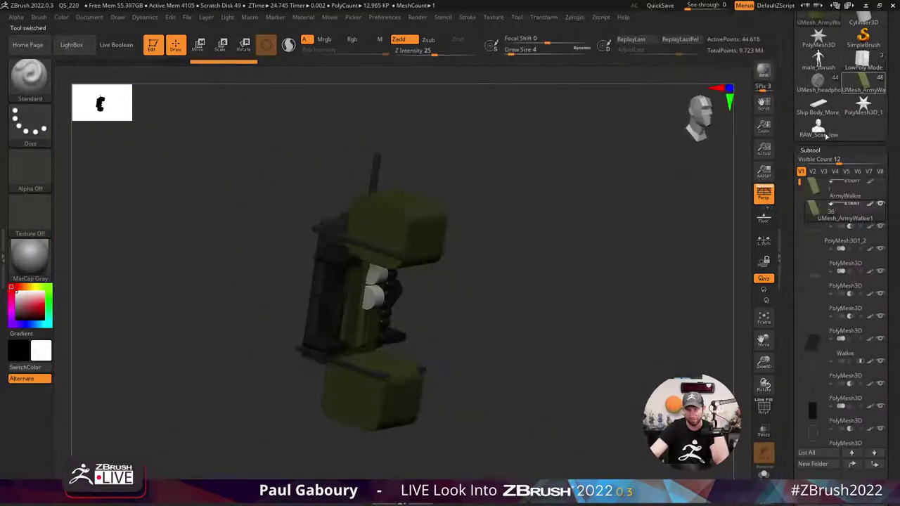
drag(566, 361, 539, 335)
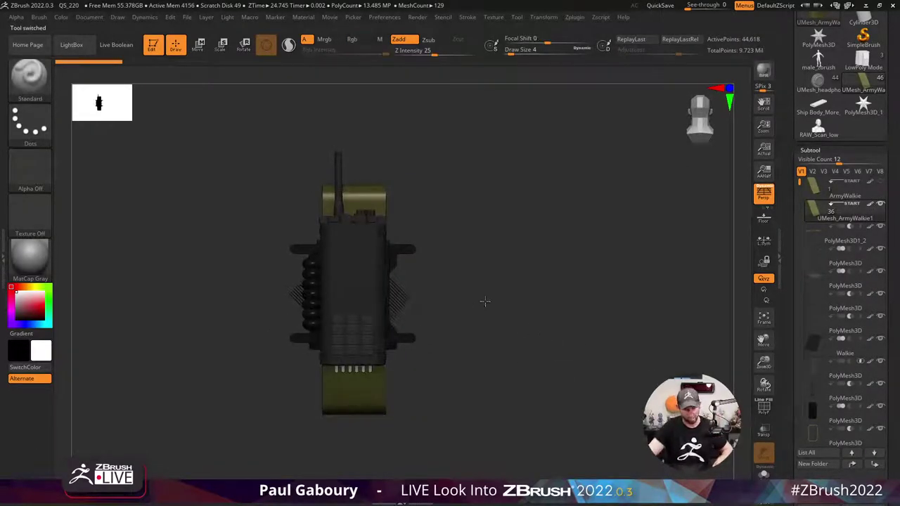
mouse_move(474, 303)
alt+mouse_down()
mouse_move(536, 275)
mouse_move(535, 268)
mouse_move(584, 267)
alt+mouse_up()
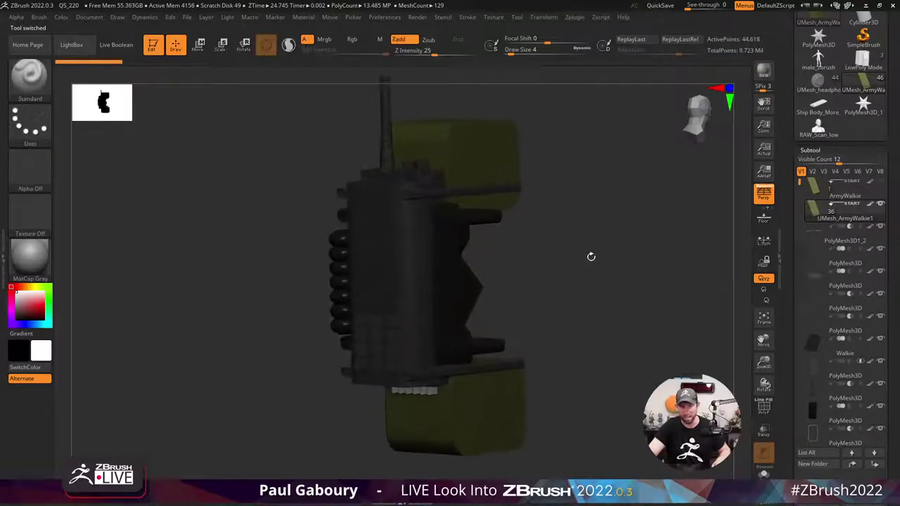
Turn Live Boolean on and apply the SkinShade4 material, viewing the radio from the front.
click(116, 45)
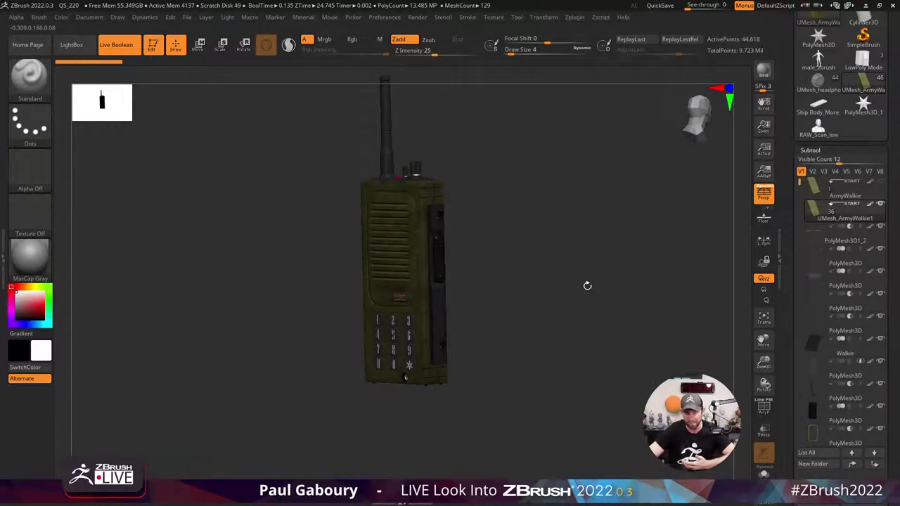
click(39, 262)
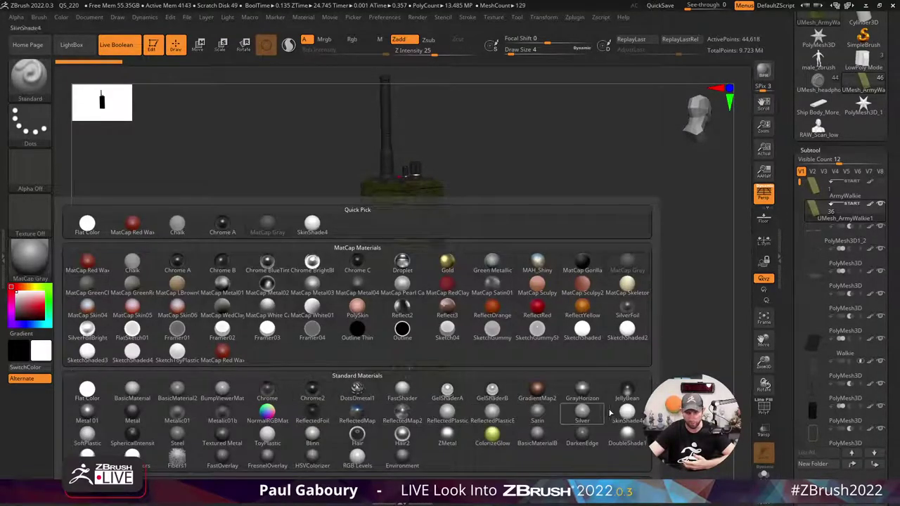
click(626, 415)
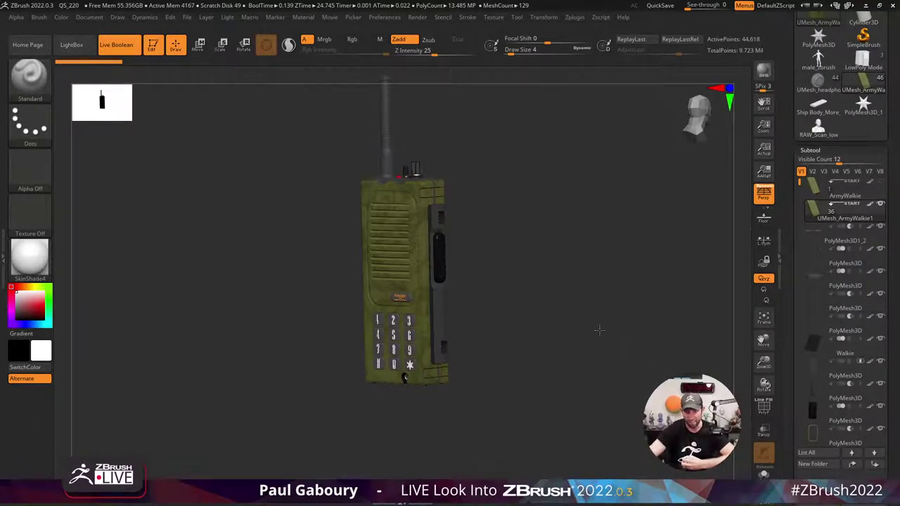
shift+drag(598, 328, 721, 257)
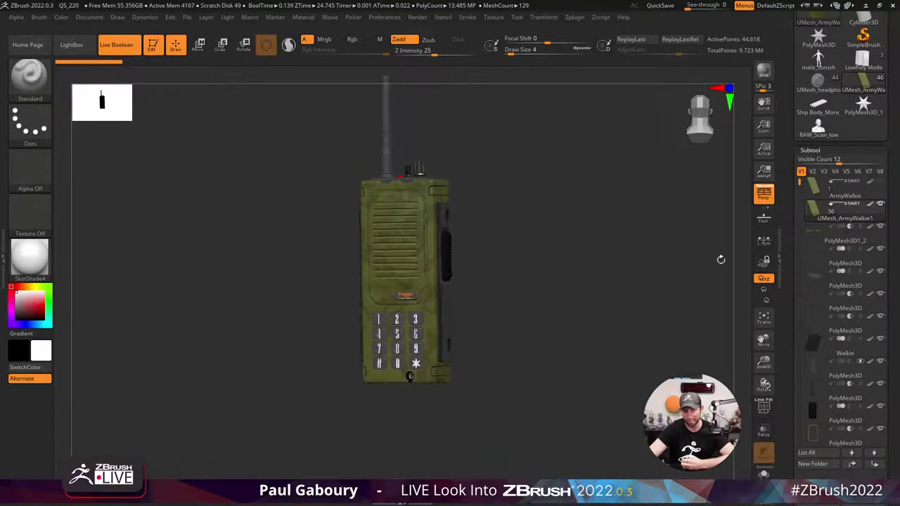
Turn on Surface Noise for the walkie-talkie in the Tool palette's Surface section.
click(809, 149)
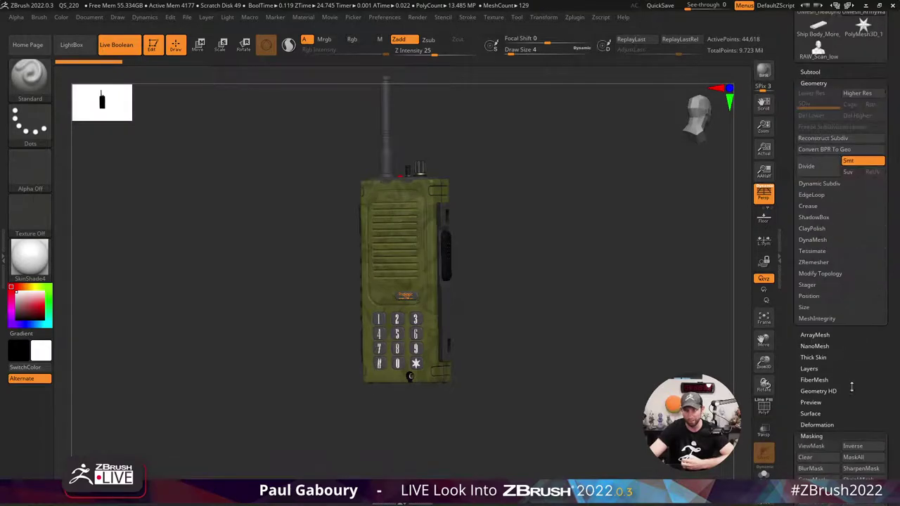
click(810, 413)
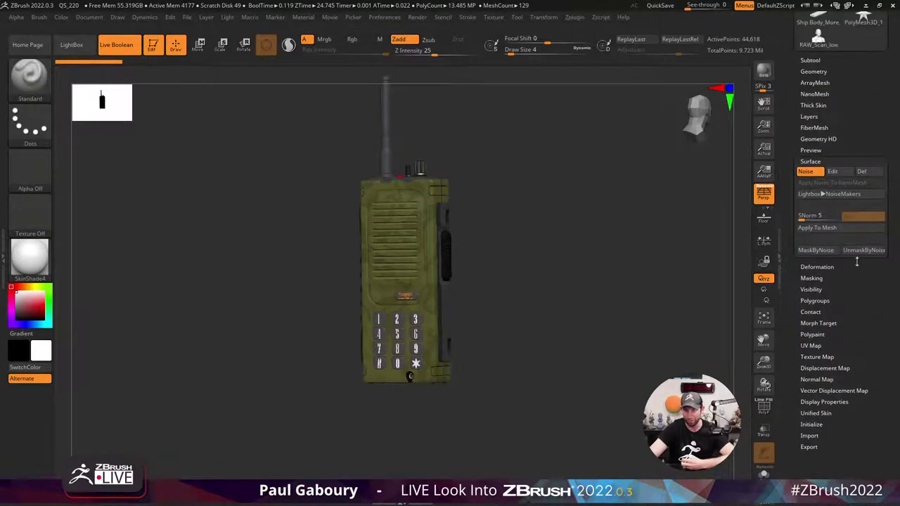
click(805, 172)
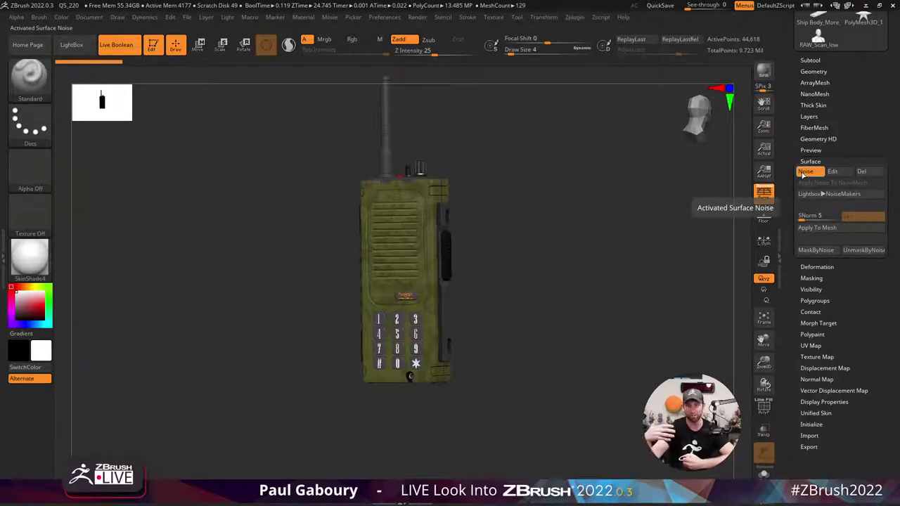
click(815, 161)
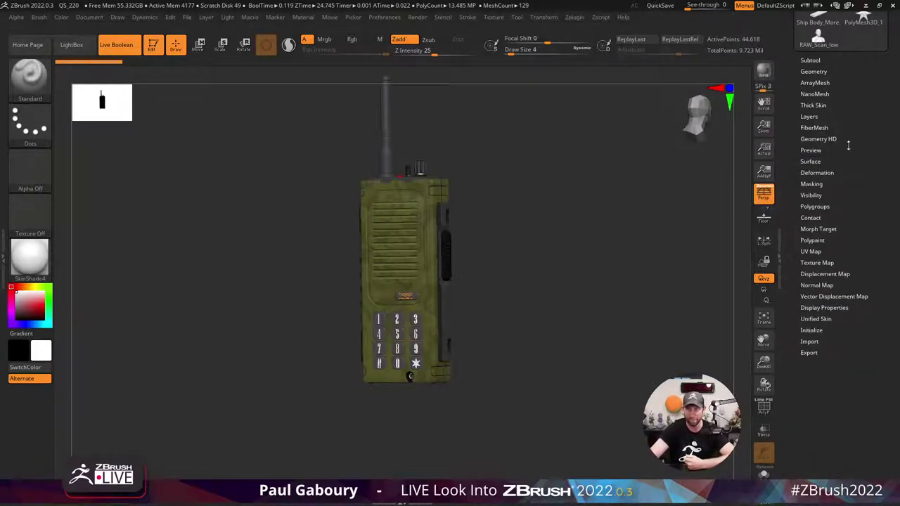
Open the Subtool list and scroll to the Bevel Pro section.
scroll(848, 146, up, 5)
click(813, 184)
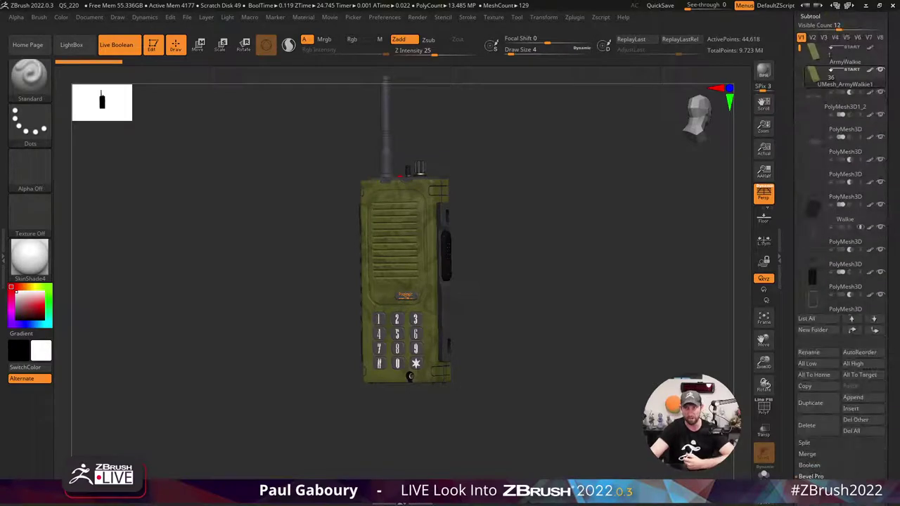
scroll(844, 232, up, 3)
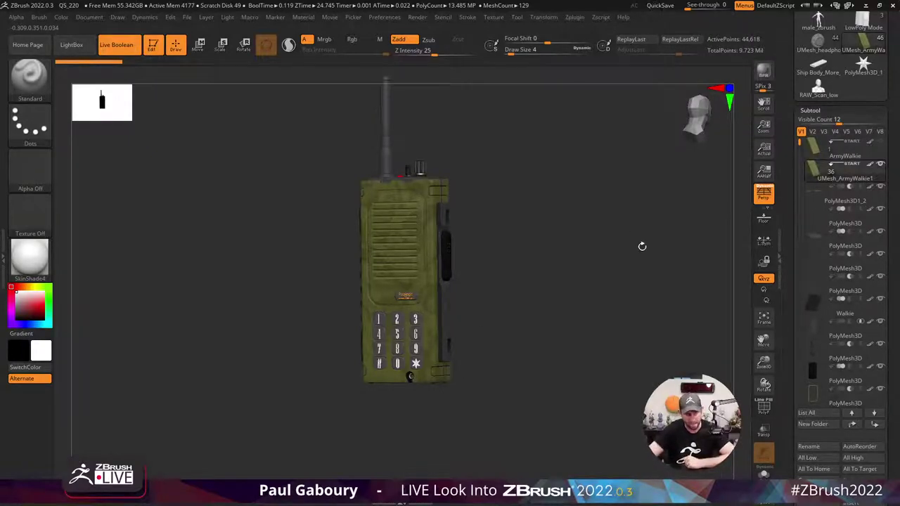
scroll(883, 295, down, 5)
Send the walkie-talkie front panel to BevelPro and orbit the preview to see its side and top.
scroll(884, 295, down, 3)
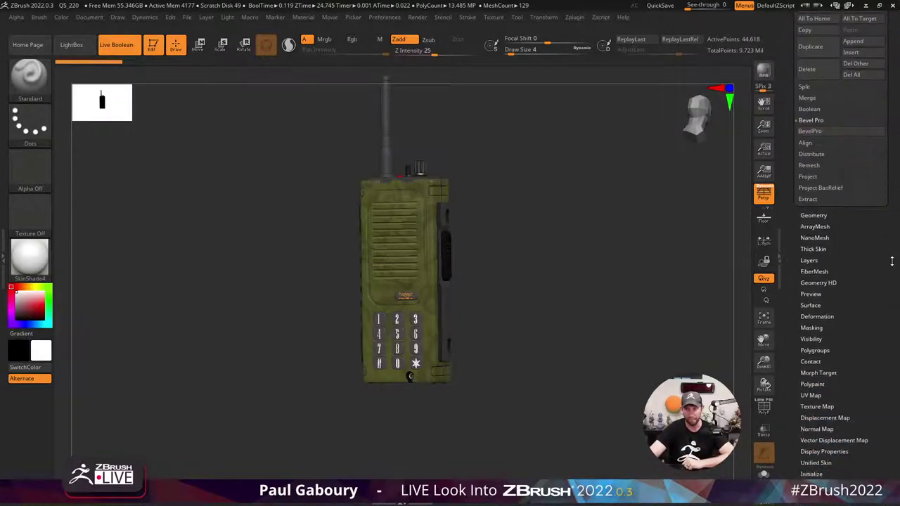
click(812, 210)
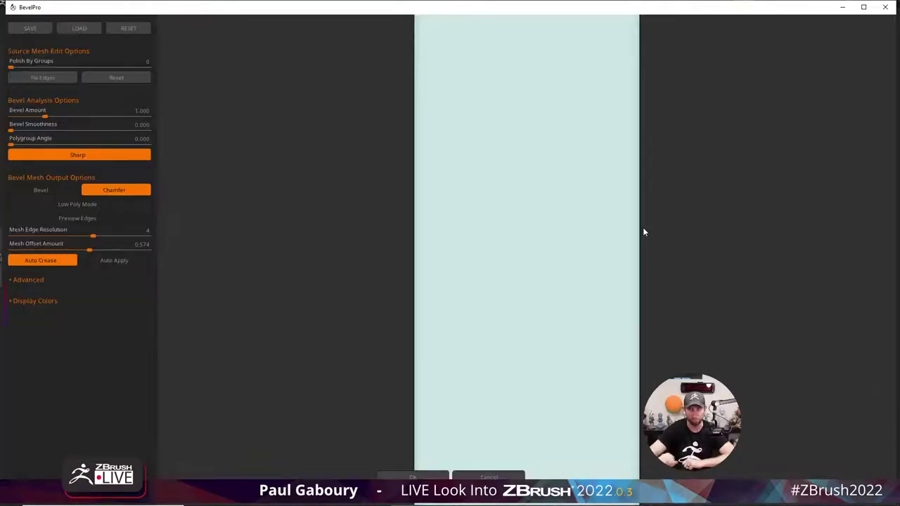
drag(462, 289, 482, 314)
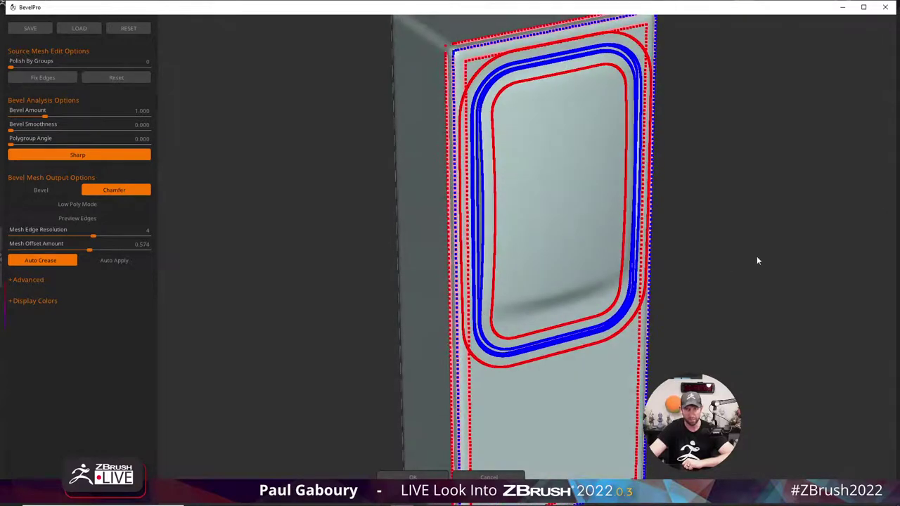
drag(758, 255, 692, 308)
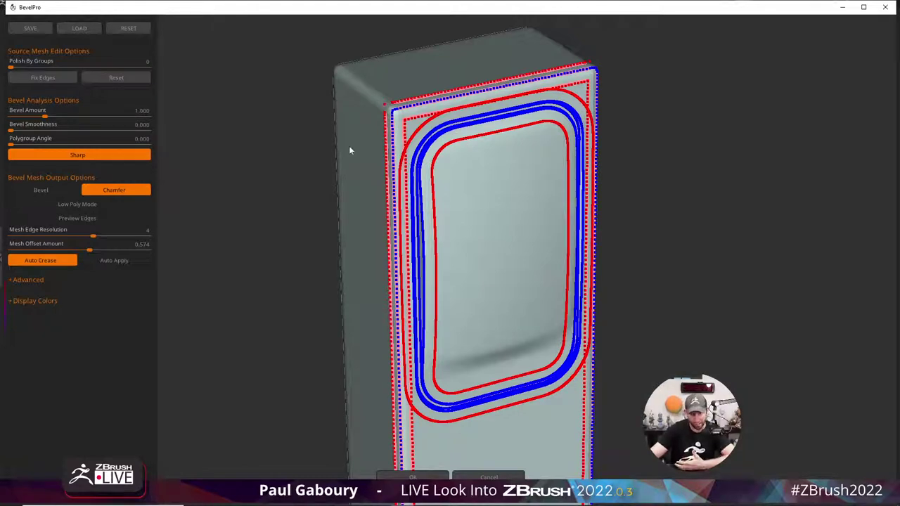
Try bevel amounts of 0.2 and 0.1, then settle on 0.200 for the front panel.
click(140, 111)
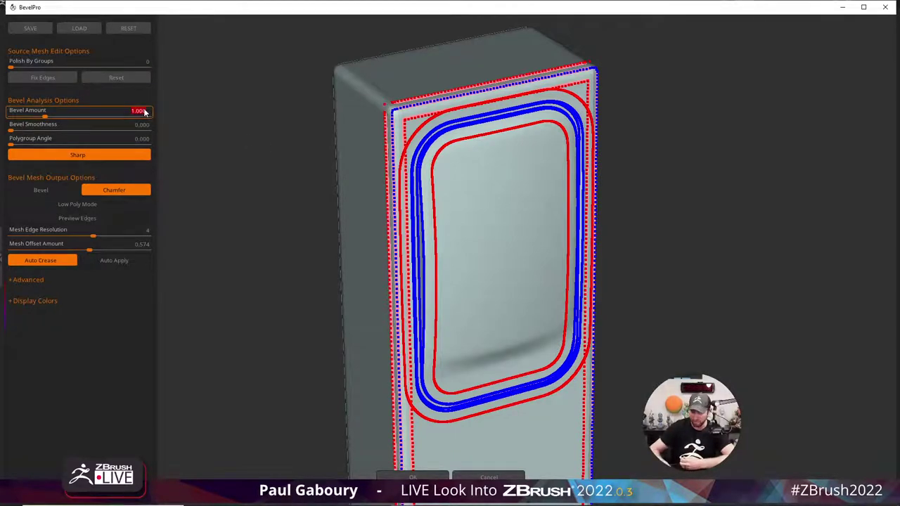
text(0.2)
key(Return)
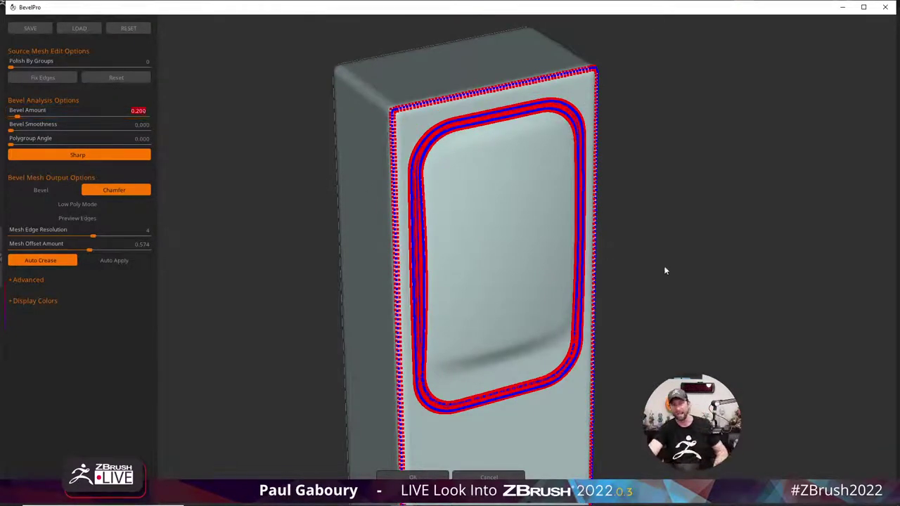
drag(663, 267, 691, 245)
scroll(450, 232, up, 5)
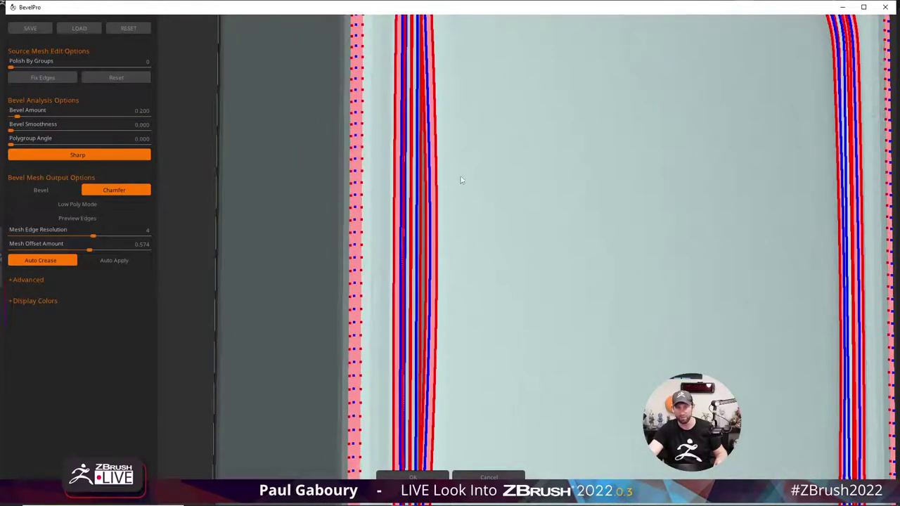
scroll(461, 182, down, 5)
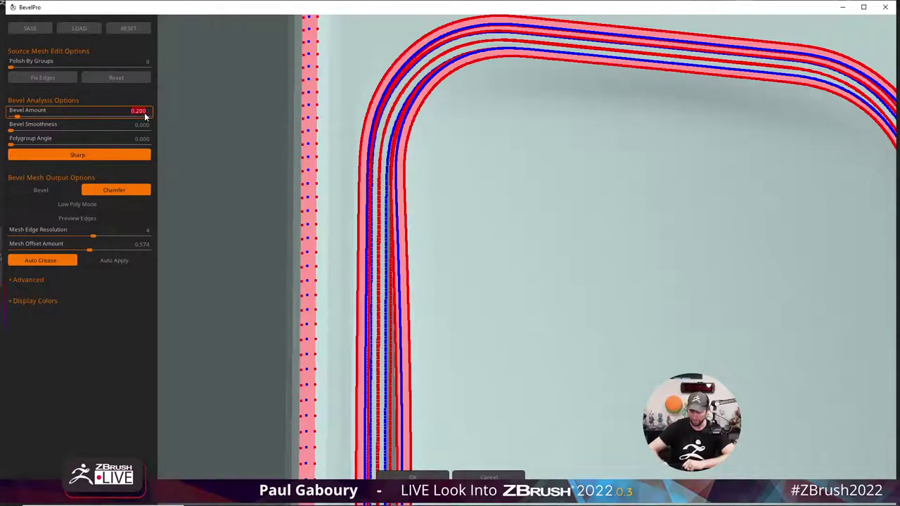
text(0.1)
key(Return)
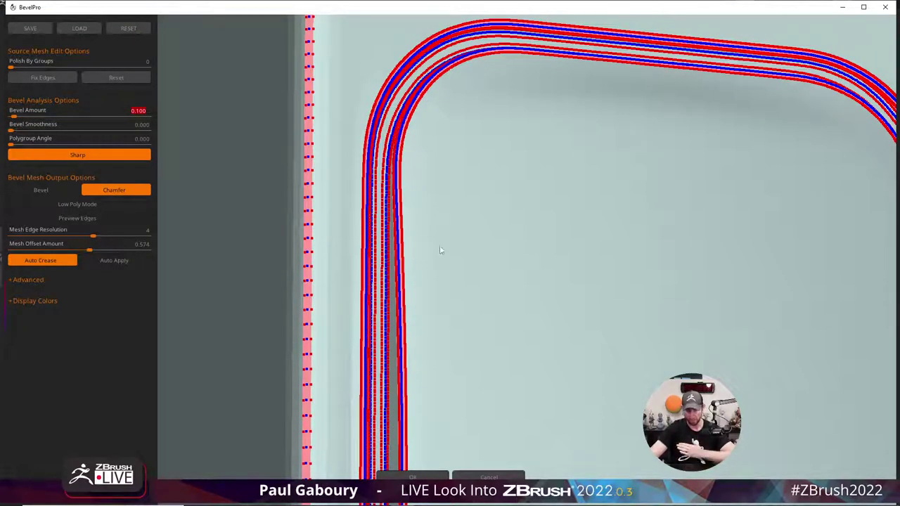
drag(139, 113, 140, 112)
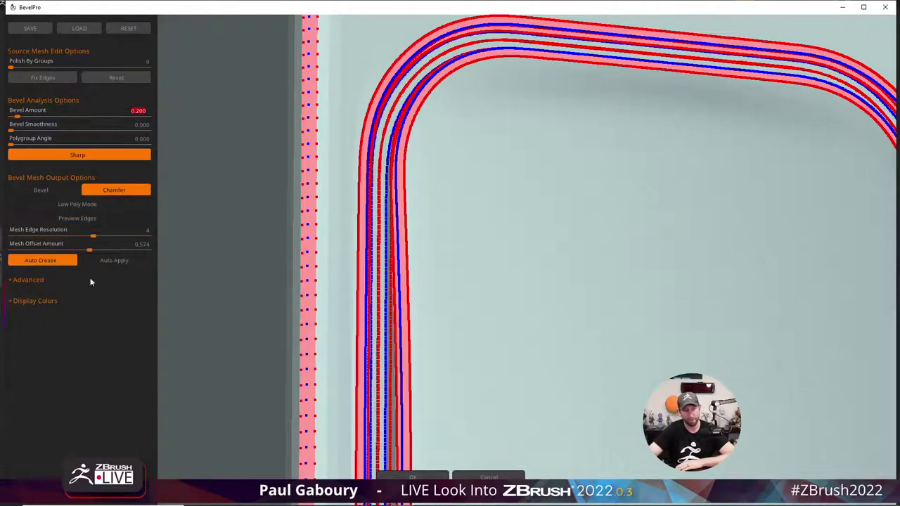
Recolour the BevelPro preview: mesh teal, amount lines green, filling bands pale yellow.
click(31, 303)
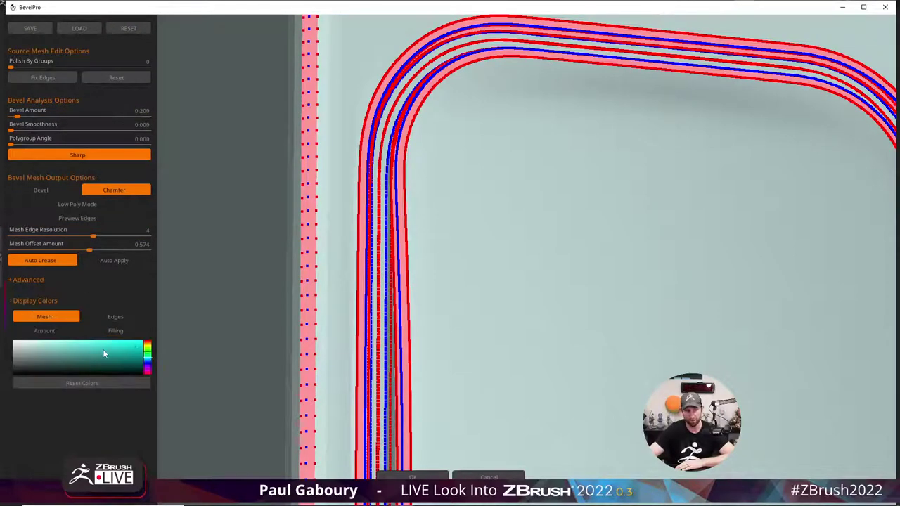
mouse_move(111, 354)
mouse_down()
mouse_move(136, 351)
mouse_move(117, 344)
mouse_up()
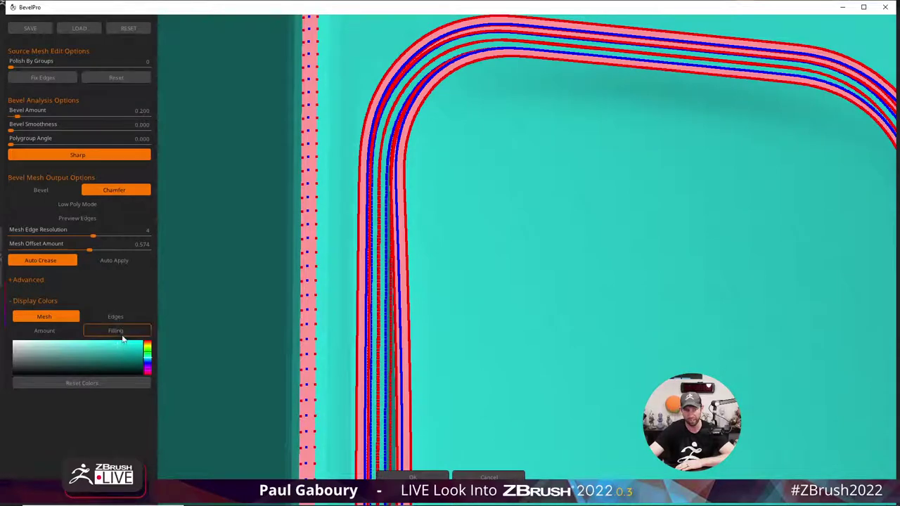
click(116, 316)
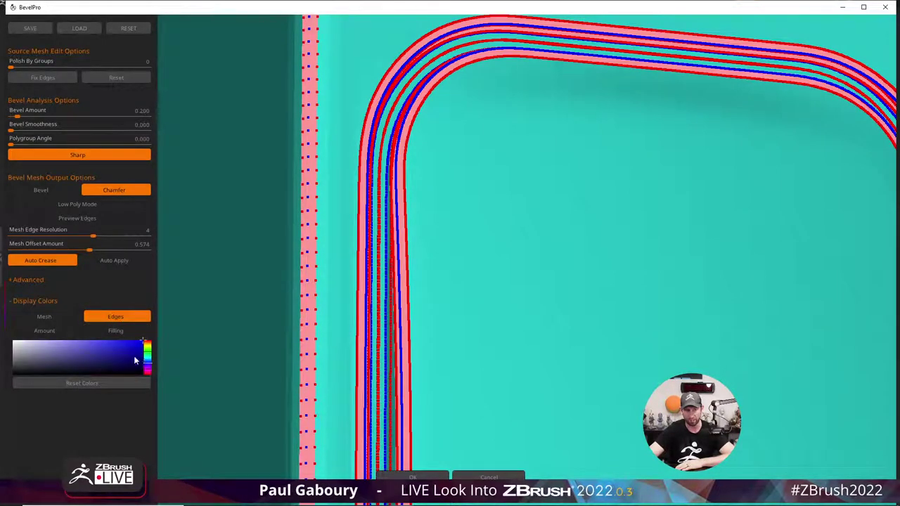
click(44, 331)
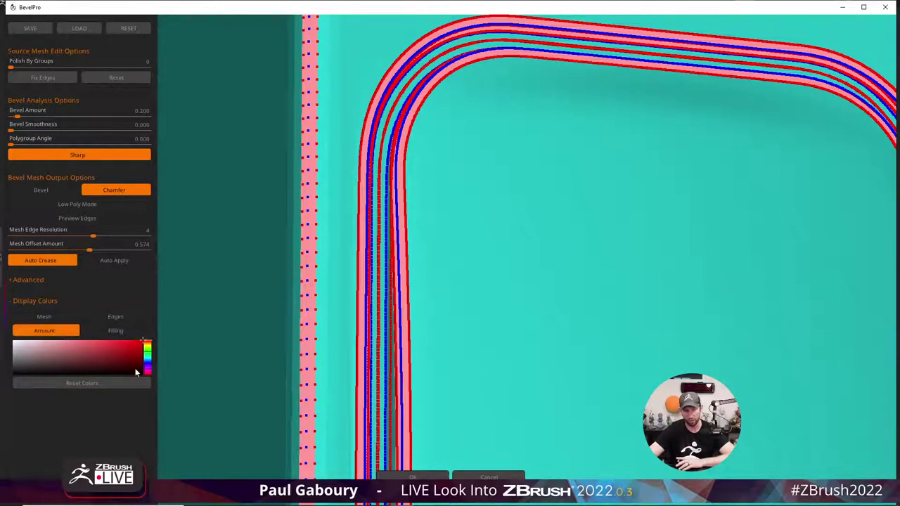
drag(149, 370, 150, 358)
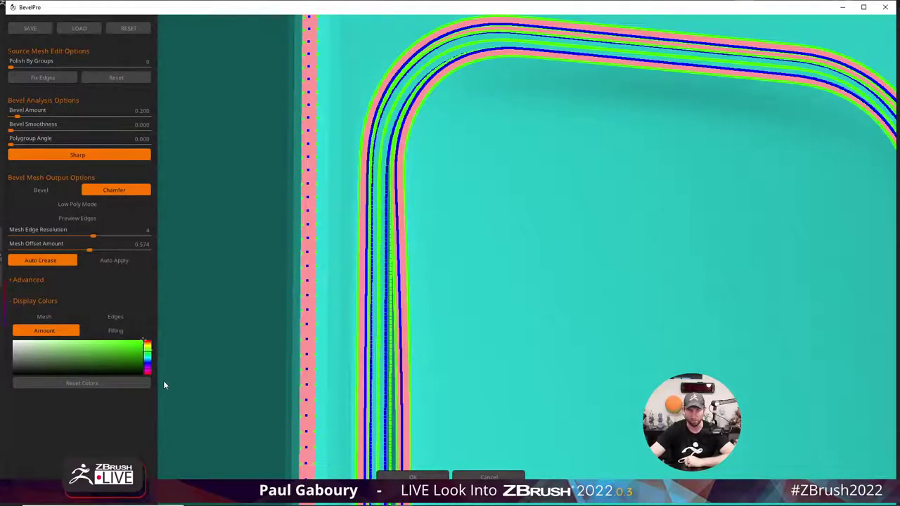
click(114, 330)
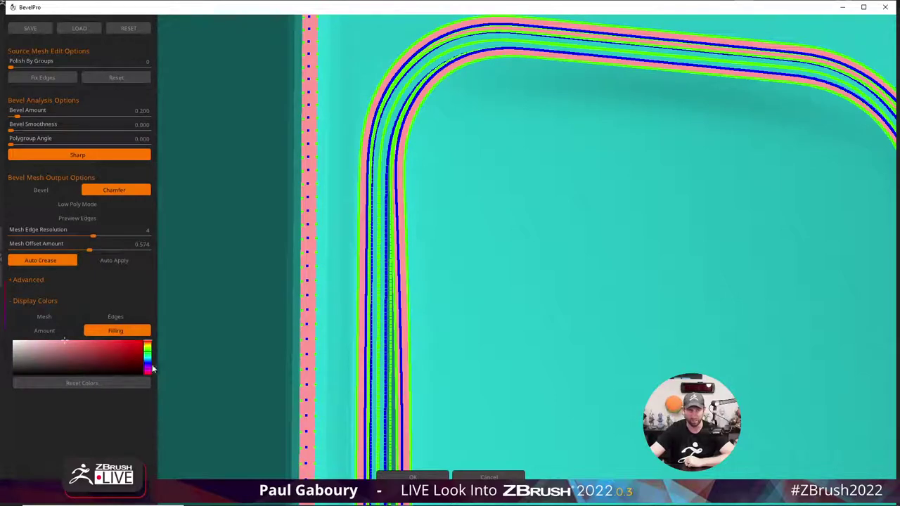
drag(150, 364, 149, 350)
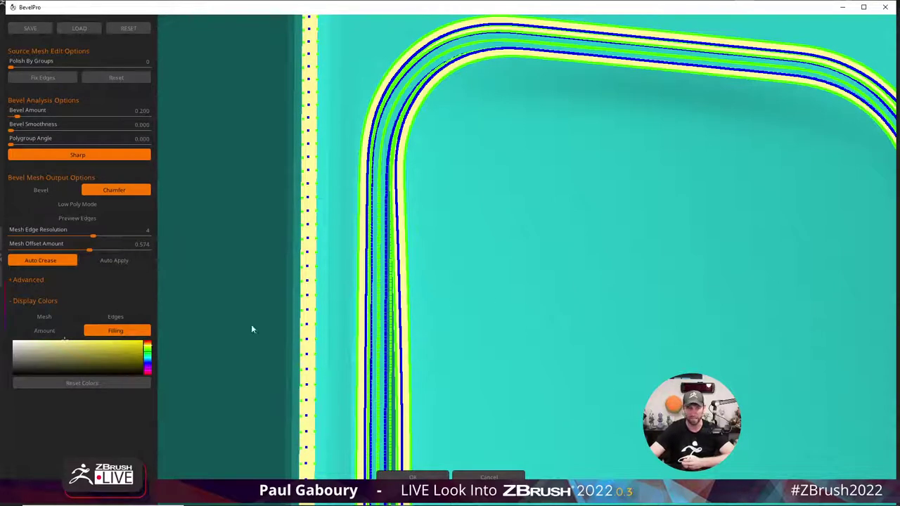
click(55, 300)
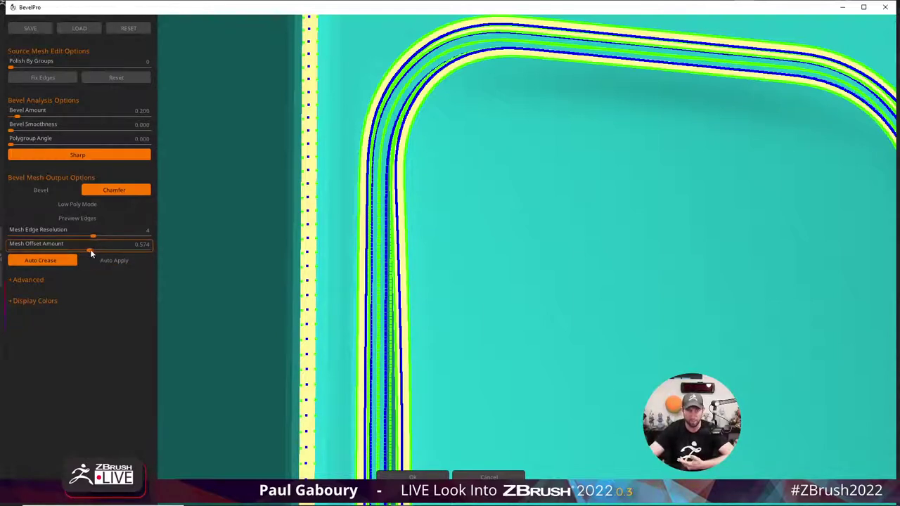
Raise the BevelPro mesh offset amount to 0.641 and accept the chamfer back into ZBrush.
drag(90, 251, 99, 251)
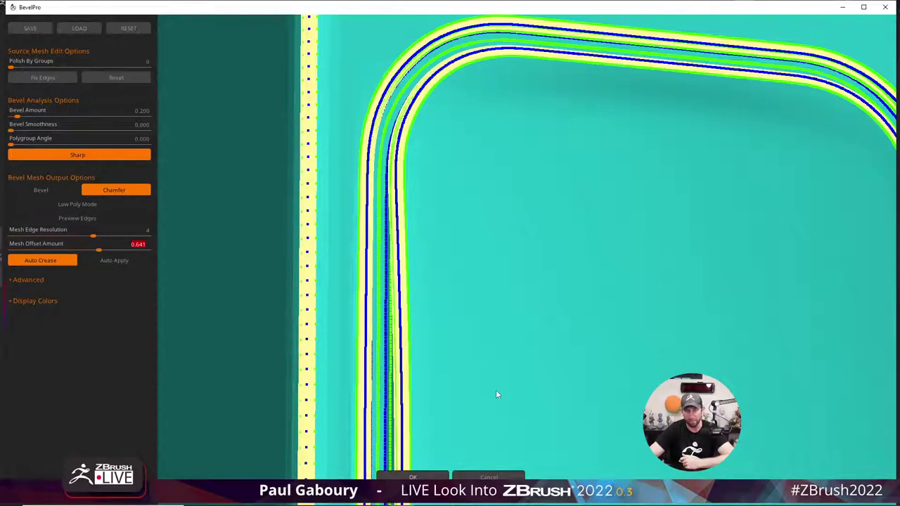
key(Return)
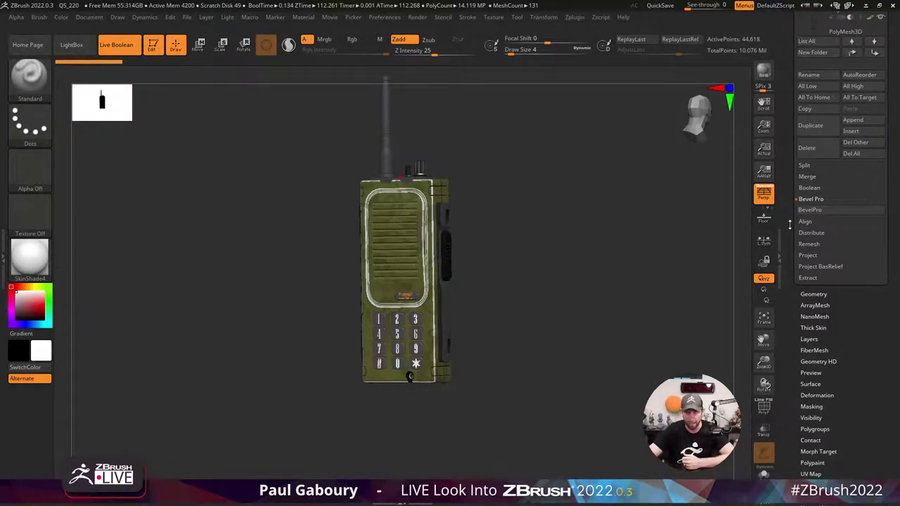
Select the UMesh_ArmyWalkie1_add subtool and set the main colour to orange (243, 131, 0).
scroll(784, 311, up, 5)
scroll(784, 311, up, 3)
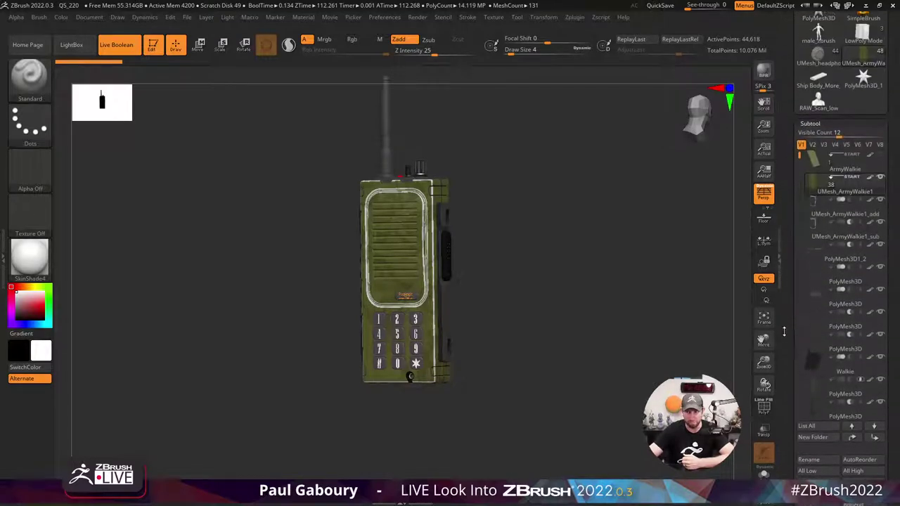
click(820, 213)
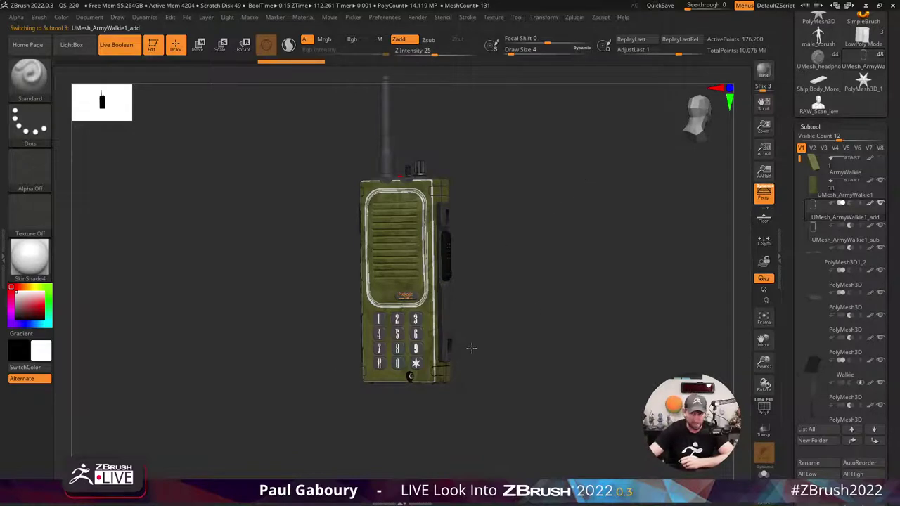
drag(466, 347, 523, 288)
ctrl+right_drag(523, 288, 545, 300)
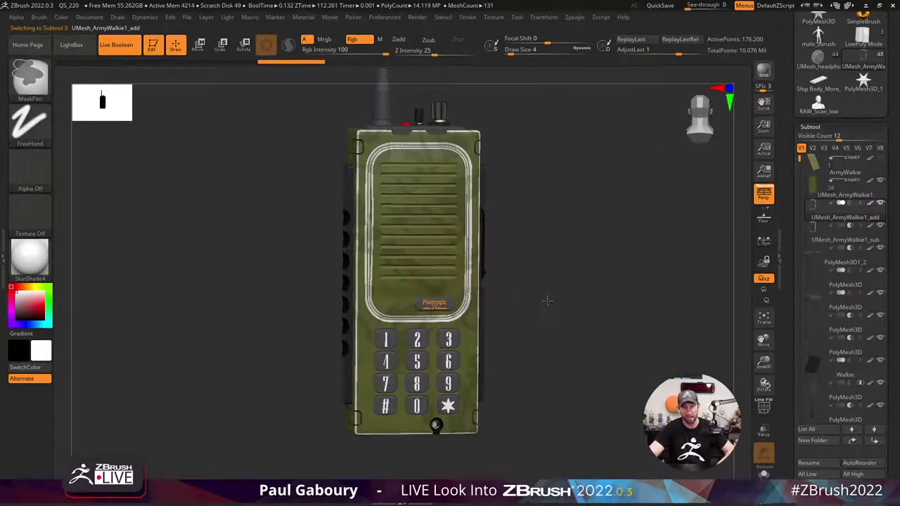
drag(546, 300, 555, 306)
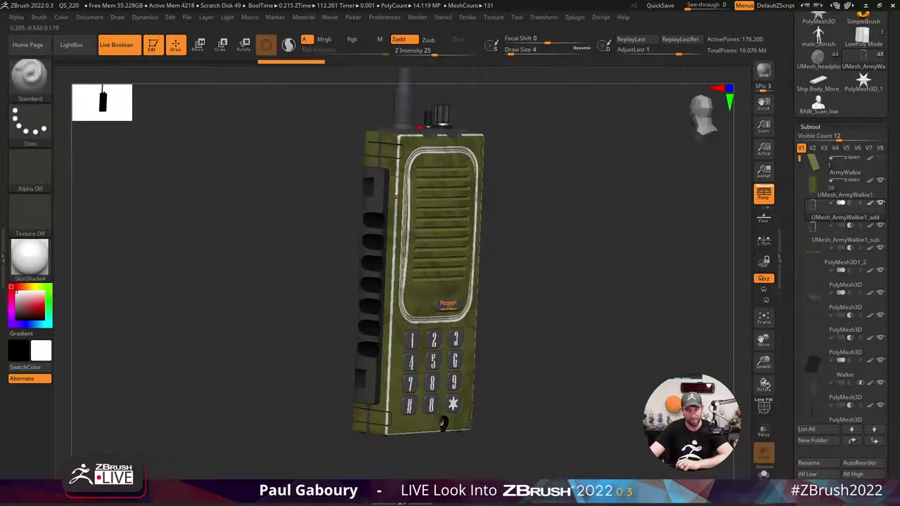
click(30, 287)
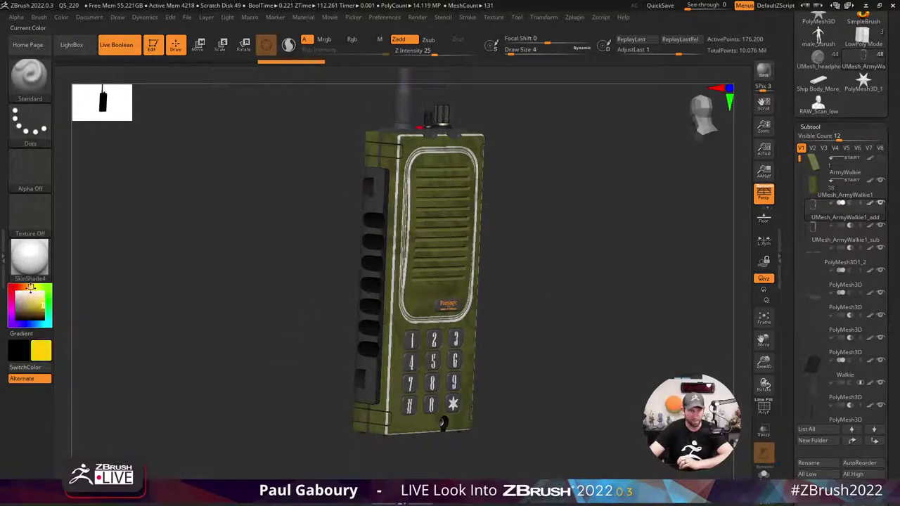
drag(40, 303, 26, 288)
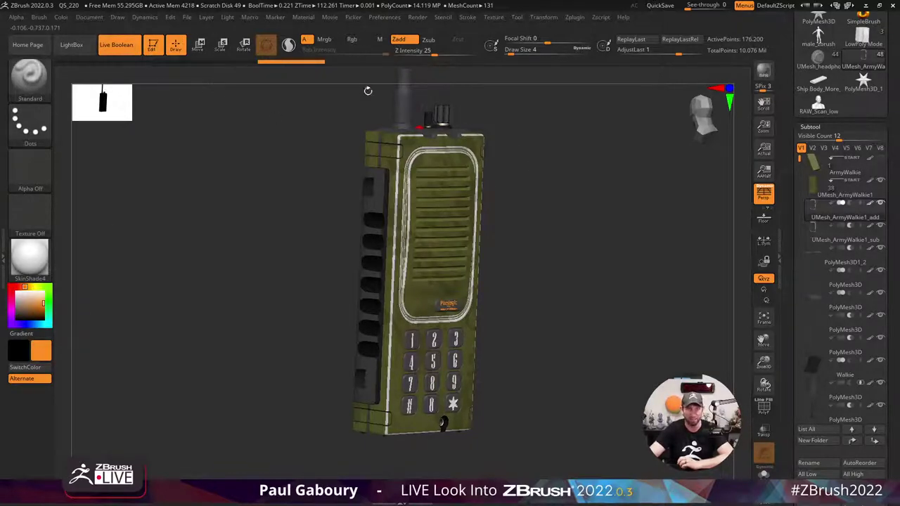
Enable Rgb and fill the UMesh_ArmyWalkie1_sub subtool with orange using FillObject.
click(352, 39)
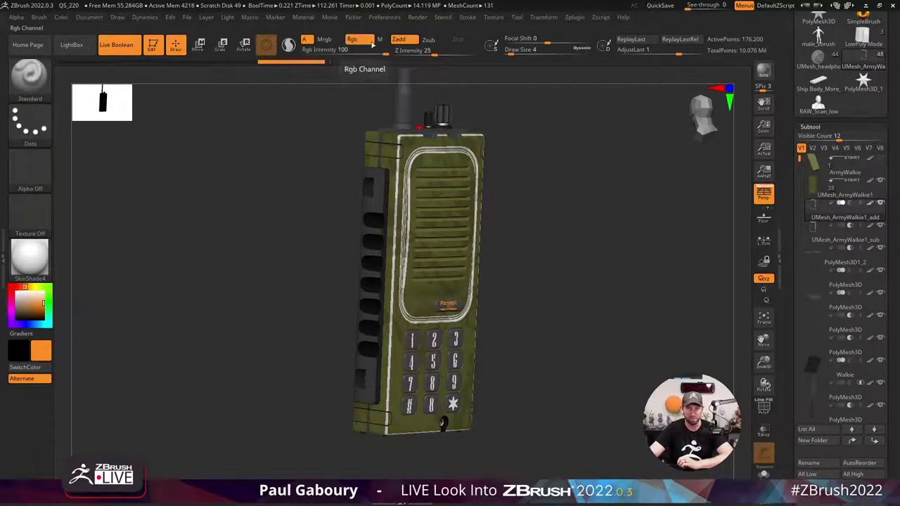
click(63, 18)
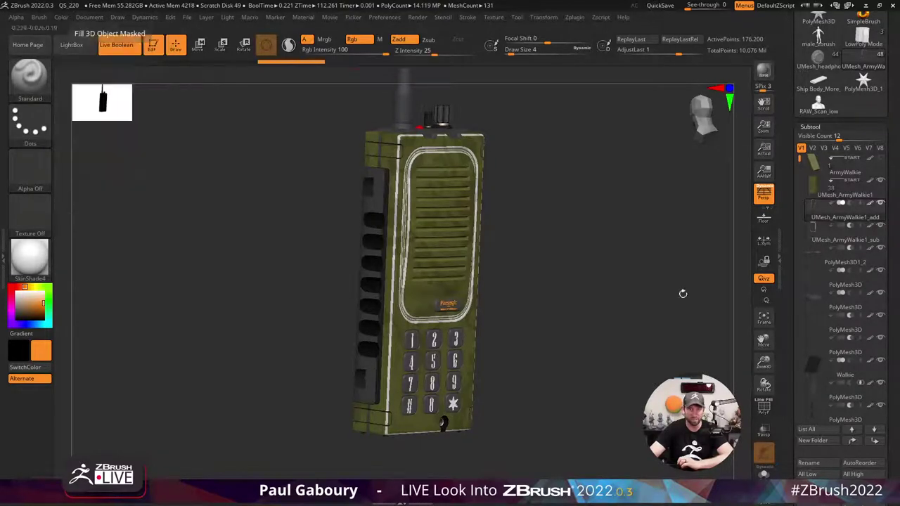
click(812, 236)
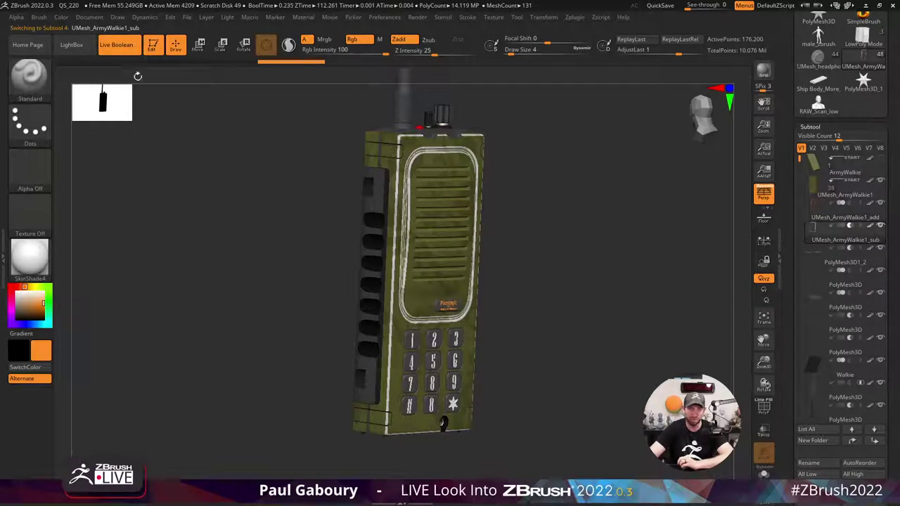
click(62, 18)
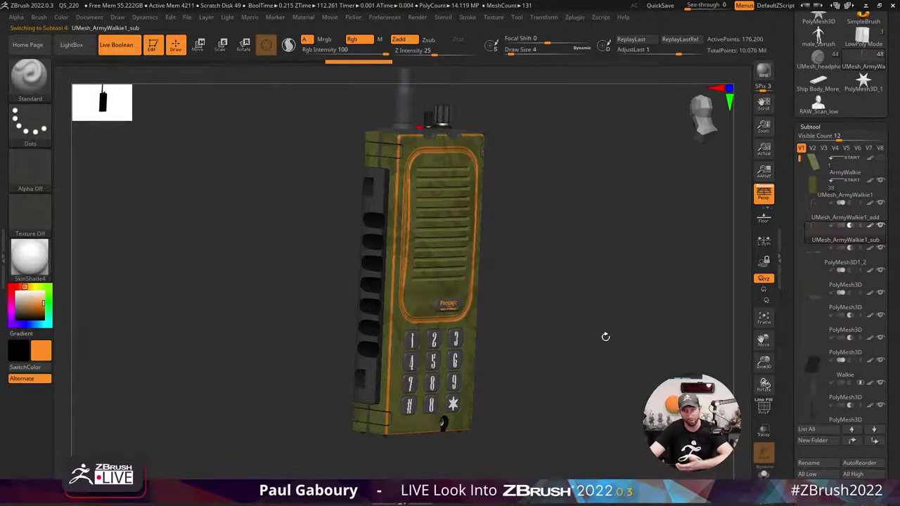
mouse_move(593, 334)
mouse_down()
mouse_move(563, 328)
mouse_move(576, 331)
mouse_up()
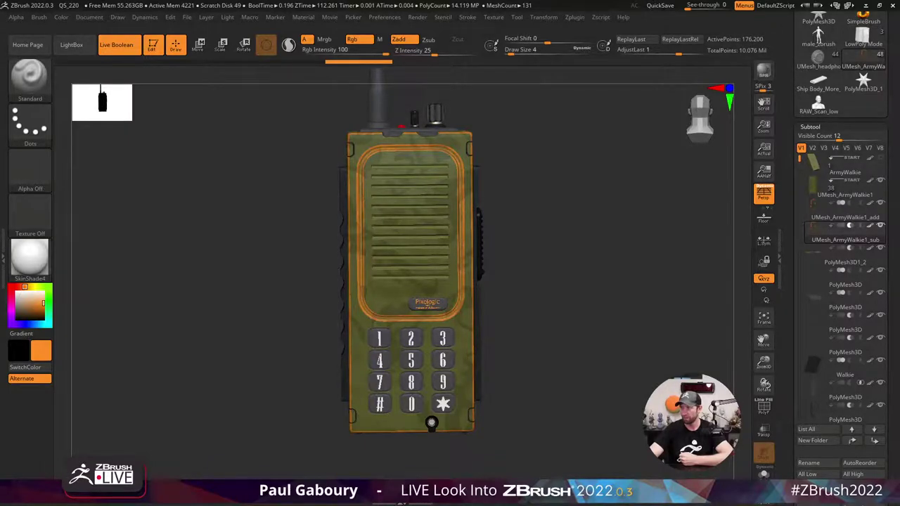
key(super+e)
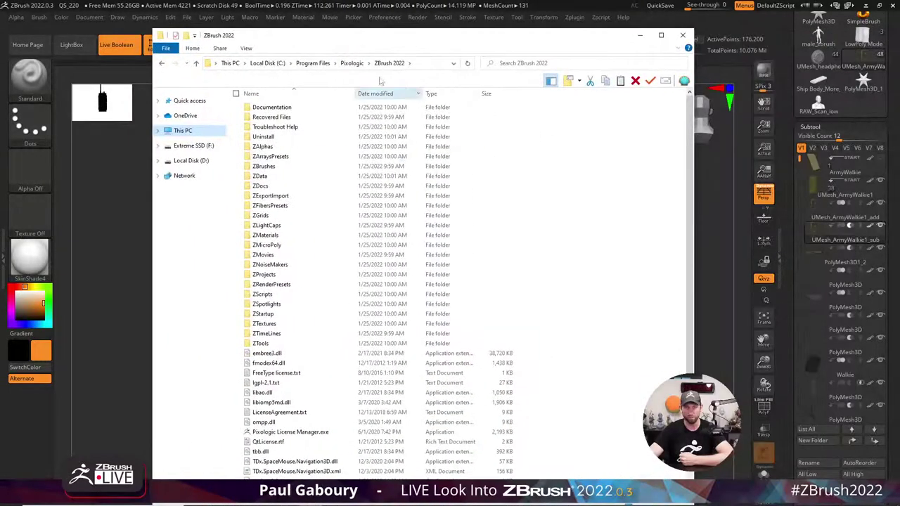
scroll(355, 400, down, 1)
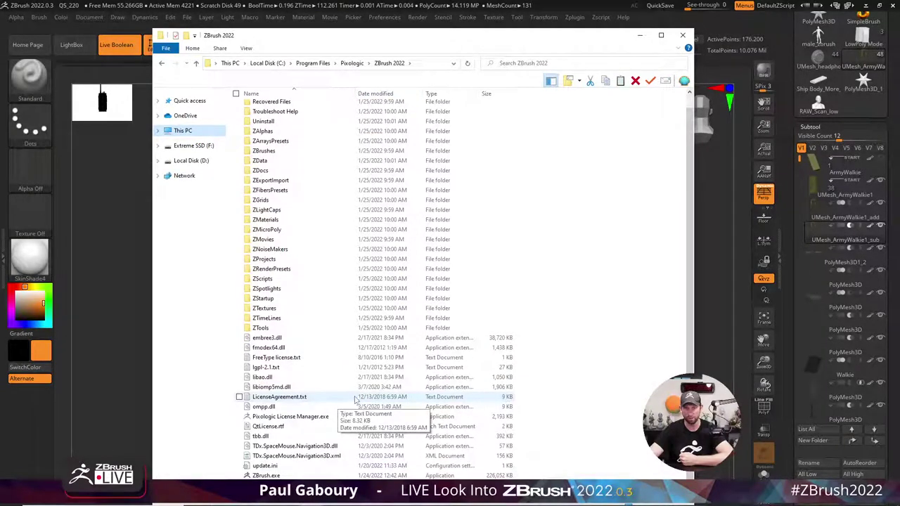
scroll(355, 399, up, 1)
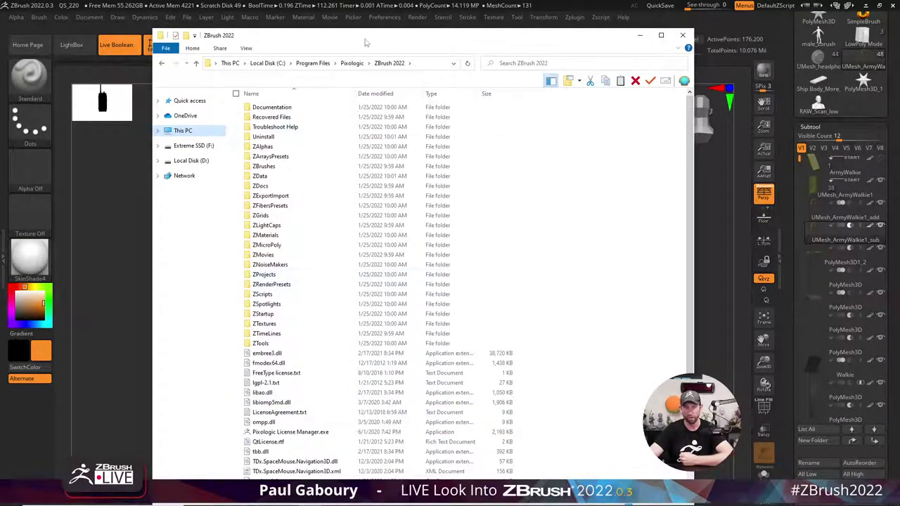
scroll(408, 353, down, 1)
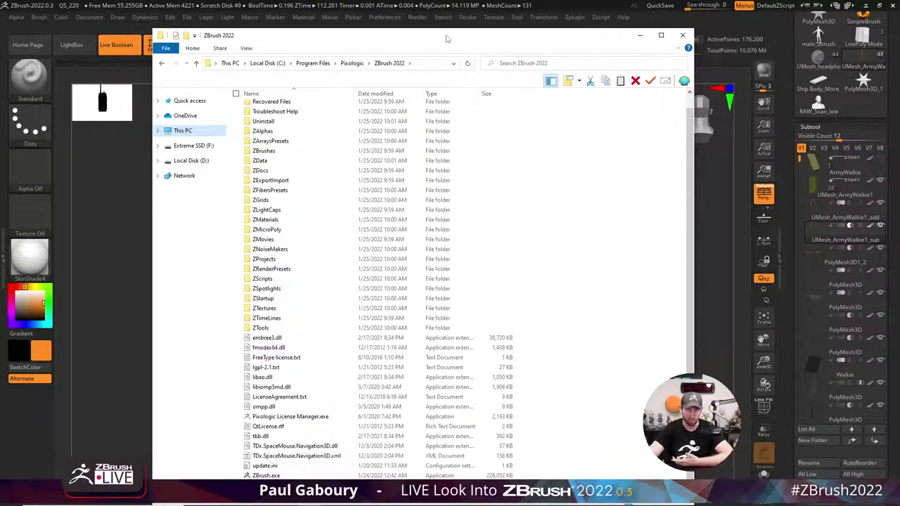
drag(450, 37, 899, 48)
key(alt+Tab)
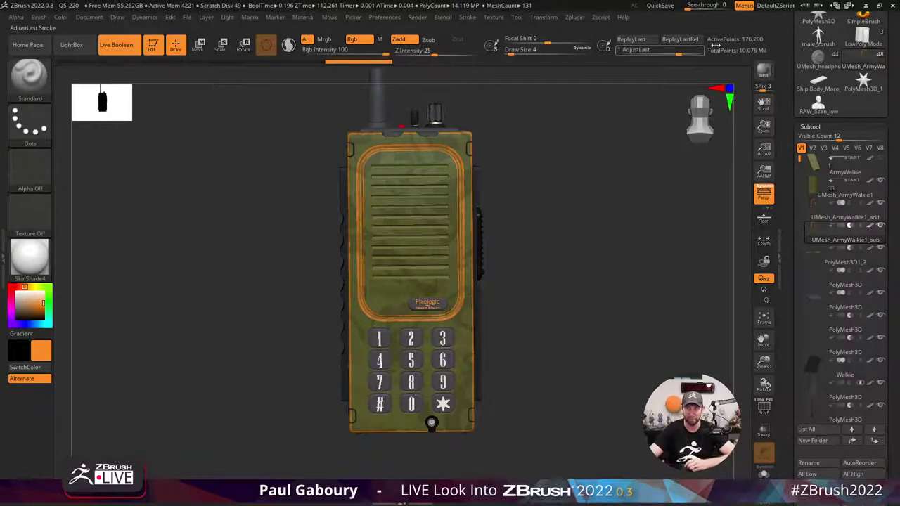
Switch to the headphones tool and set the secondary colour to white.
click(817, 62)
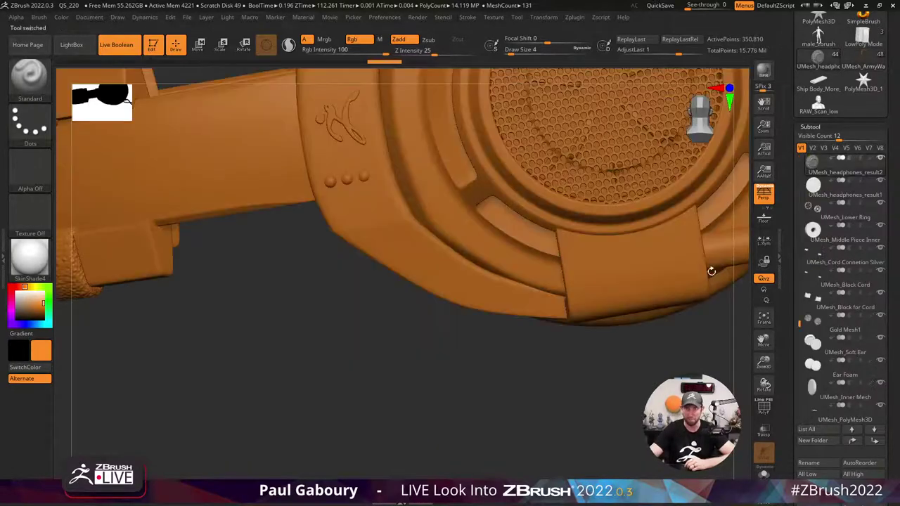
click(12, 289)
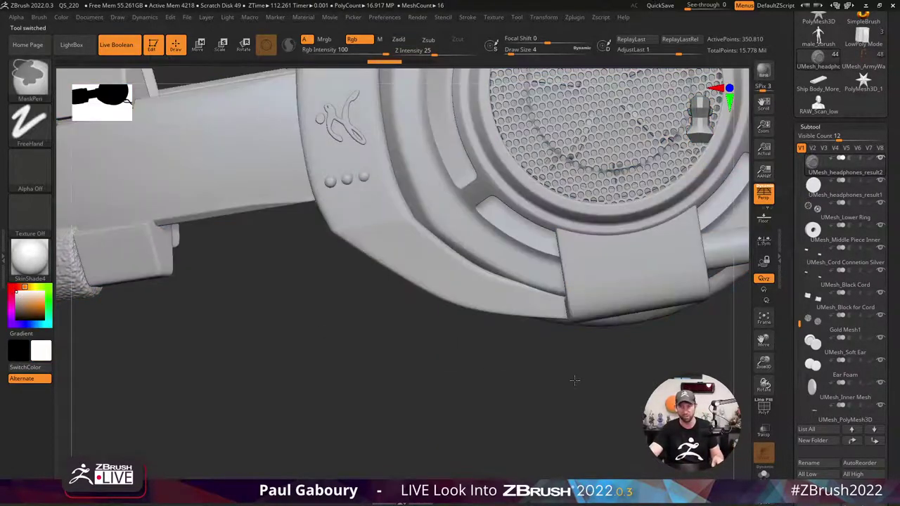
mouse_move(450, 364)
shift+mouse_down()
mouse_move(468, 331)
mouse_move(631, 243)
mouse_move(583, 350)
mouse_move(679, 172)
mouse_move(609, 203)
mouse_move(575, 244)
mouse_move(647, 311)
mouse_move(609, 346)
mouse_move(628, 287)
mouse_move(612, 345)
mouse_move(621, 325)
mouse_move(619, 338)
shift+mouse_up()
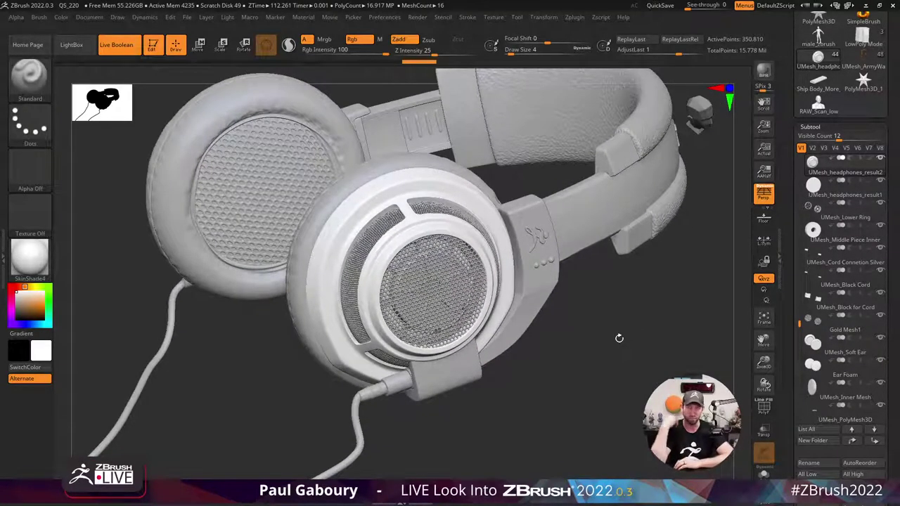